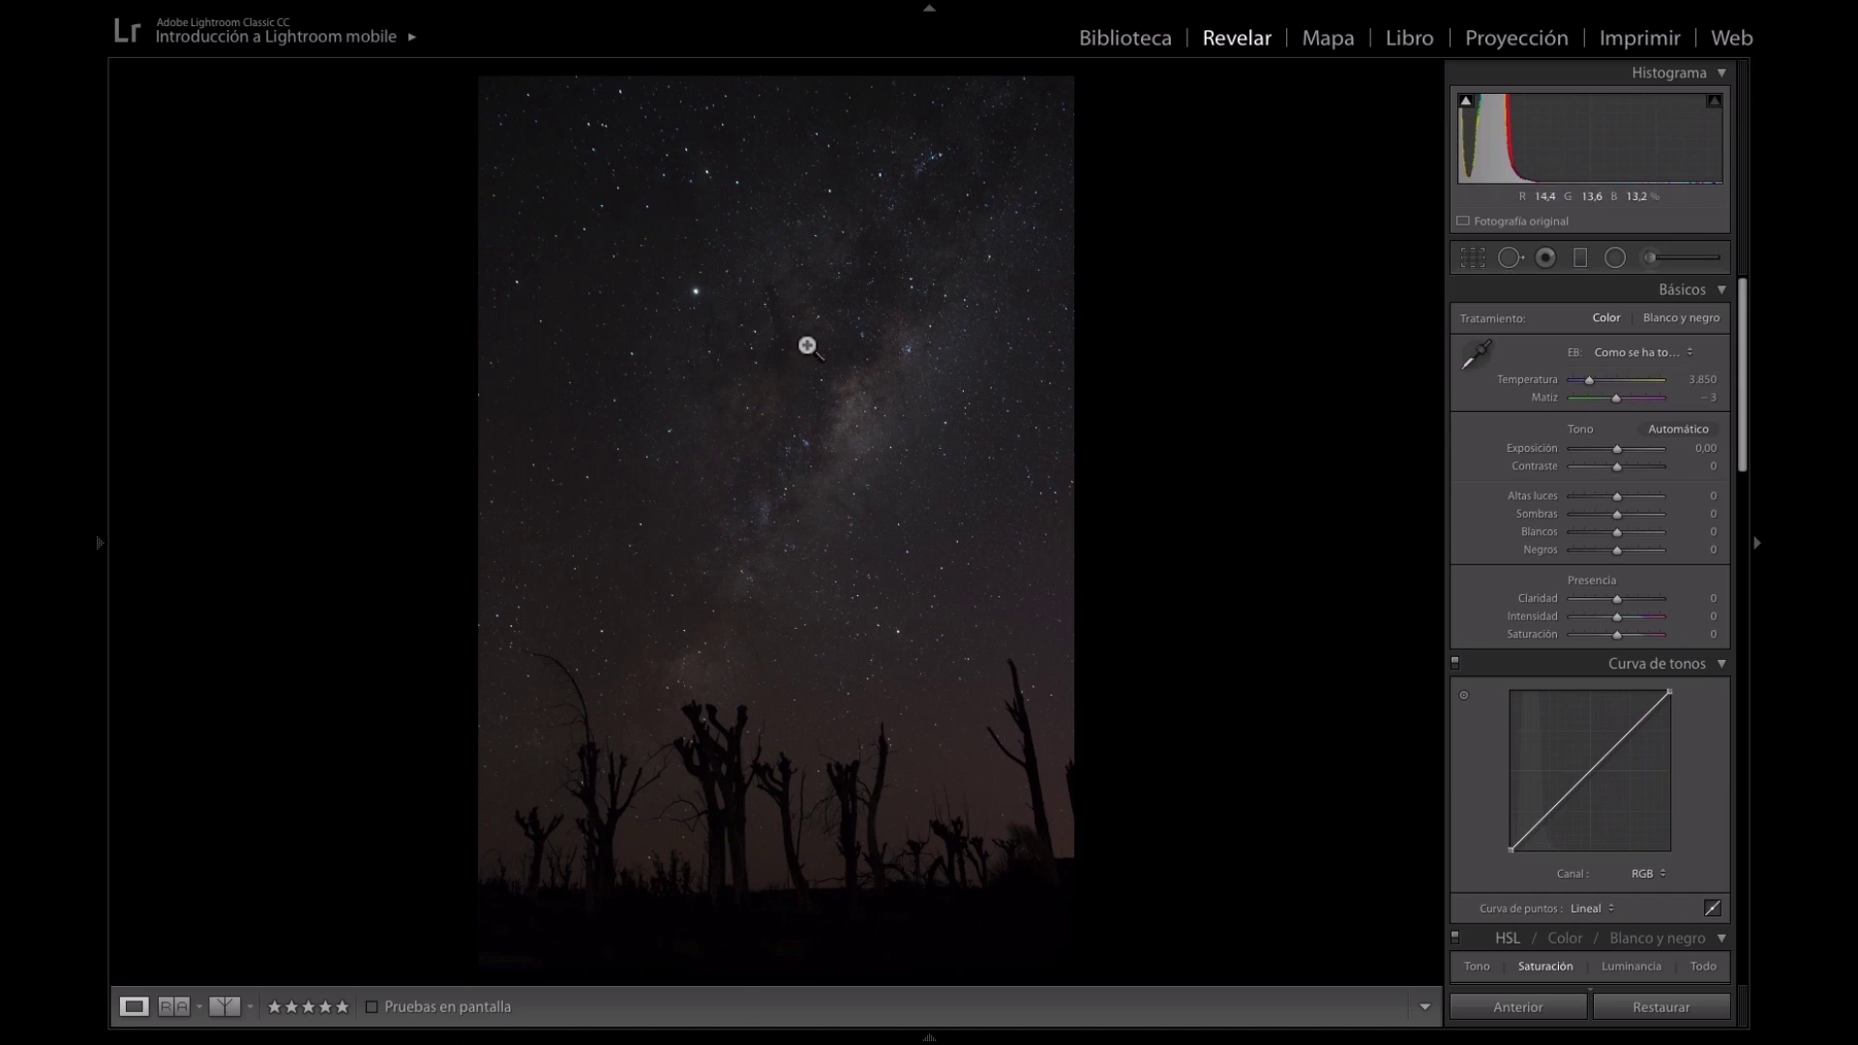
In Lens Corrections > Profile, enable Remove Chromatic Aberration and Enable Profile Corrections.
scroll(1488, 480, down, 5)
scroll(1490, 484, down, 3)
scroll(1510, 513, down, 5)
scroll(1526, 534, down, 3)
scroll(1526, 534, down, 2)
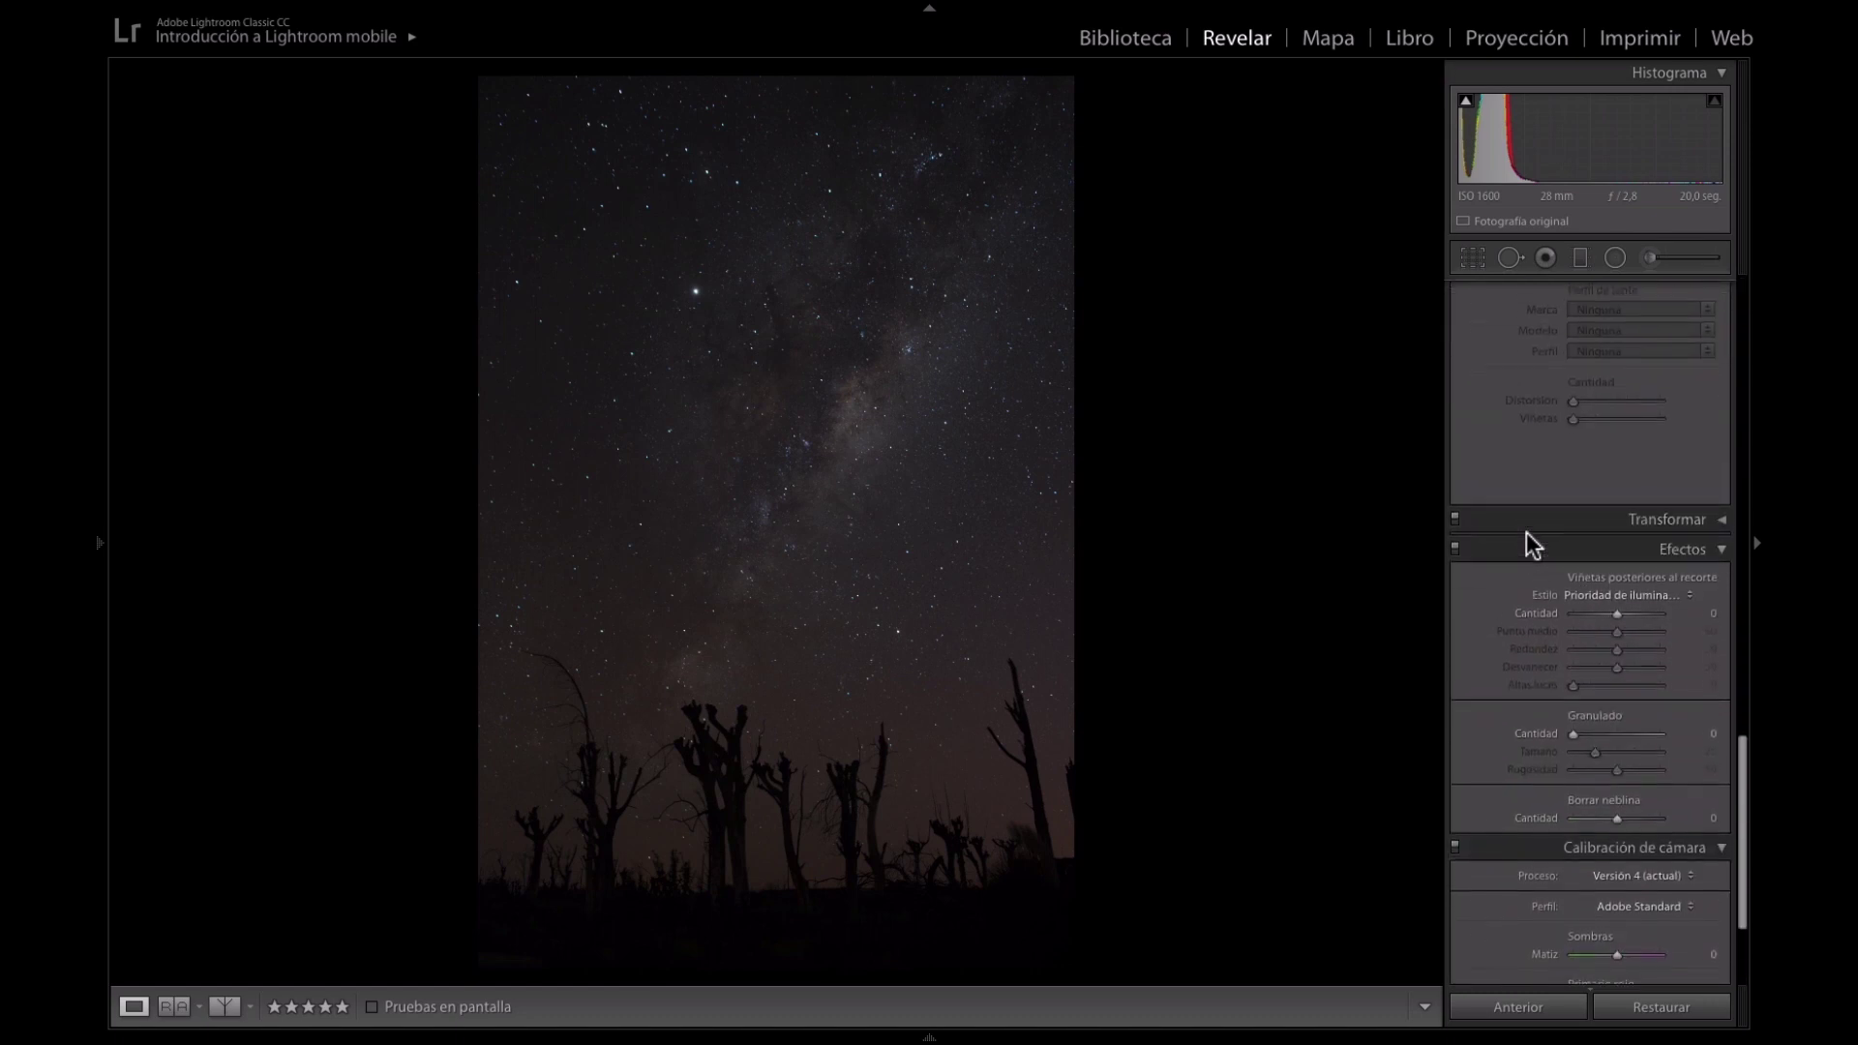
scroll(1526, 534, down, 2)
scroll(1526, 535, down, 2)
scroll(1525, 532, up, 1)
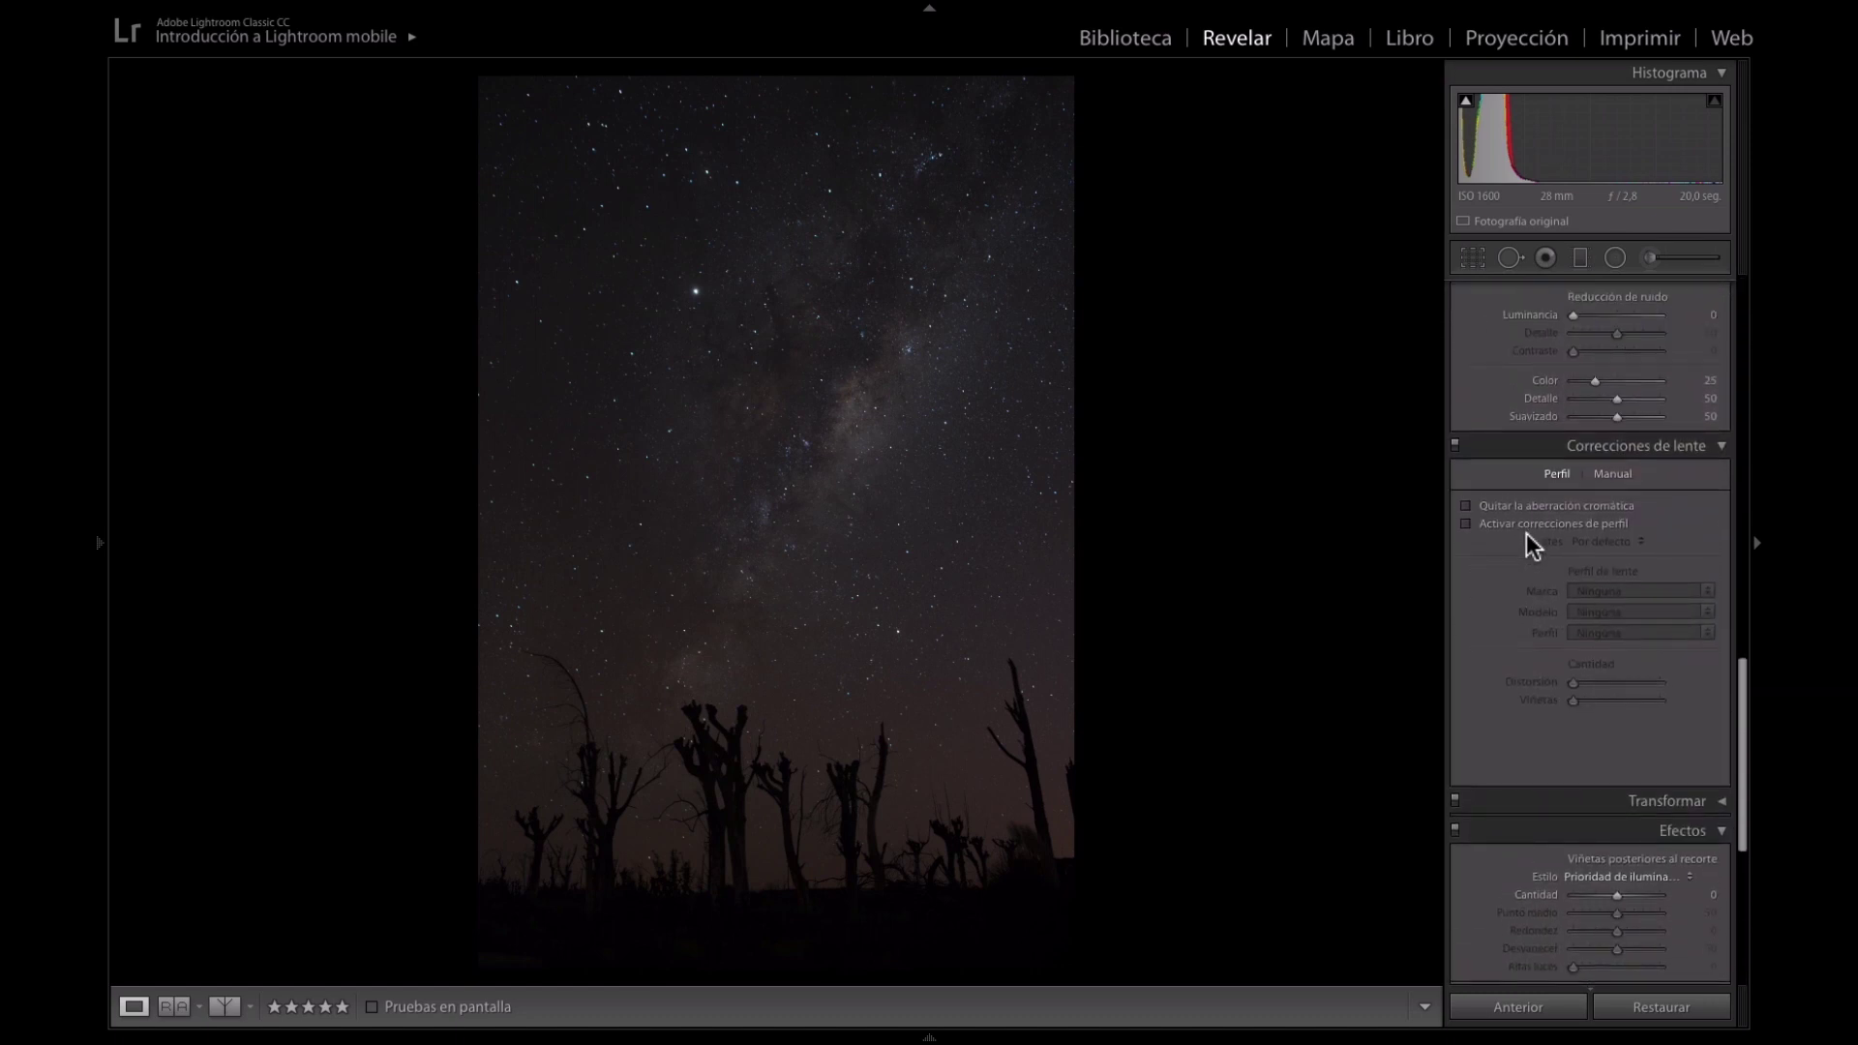
click(1465, 505)
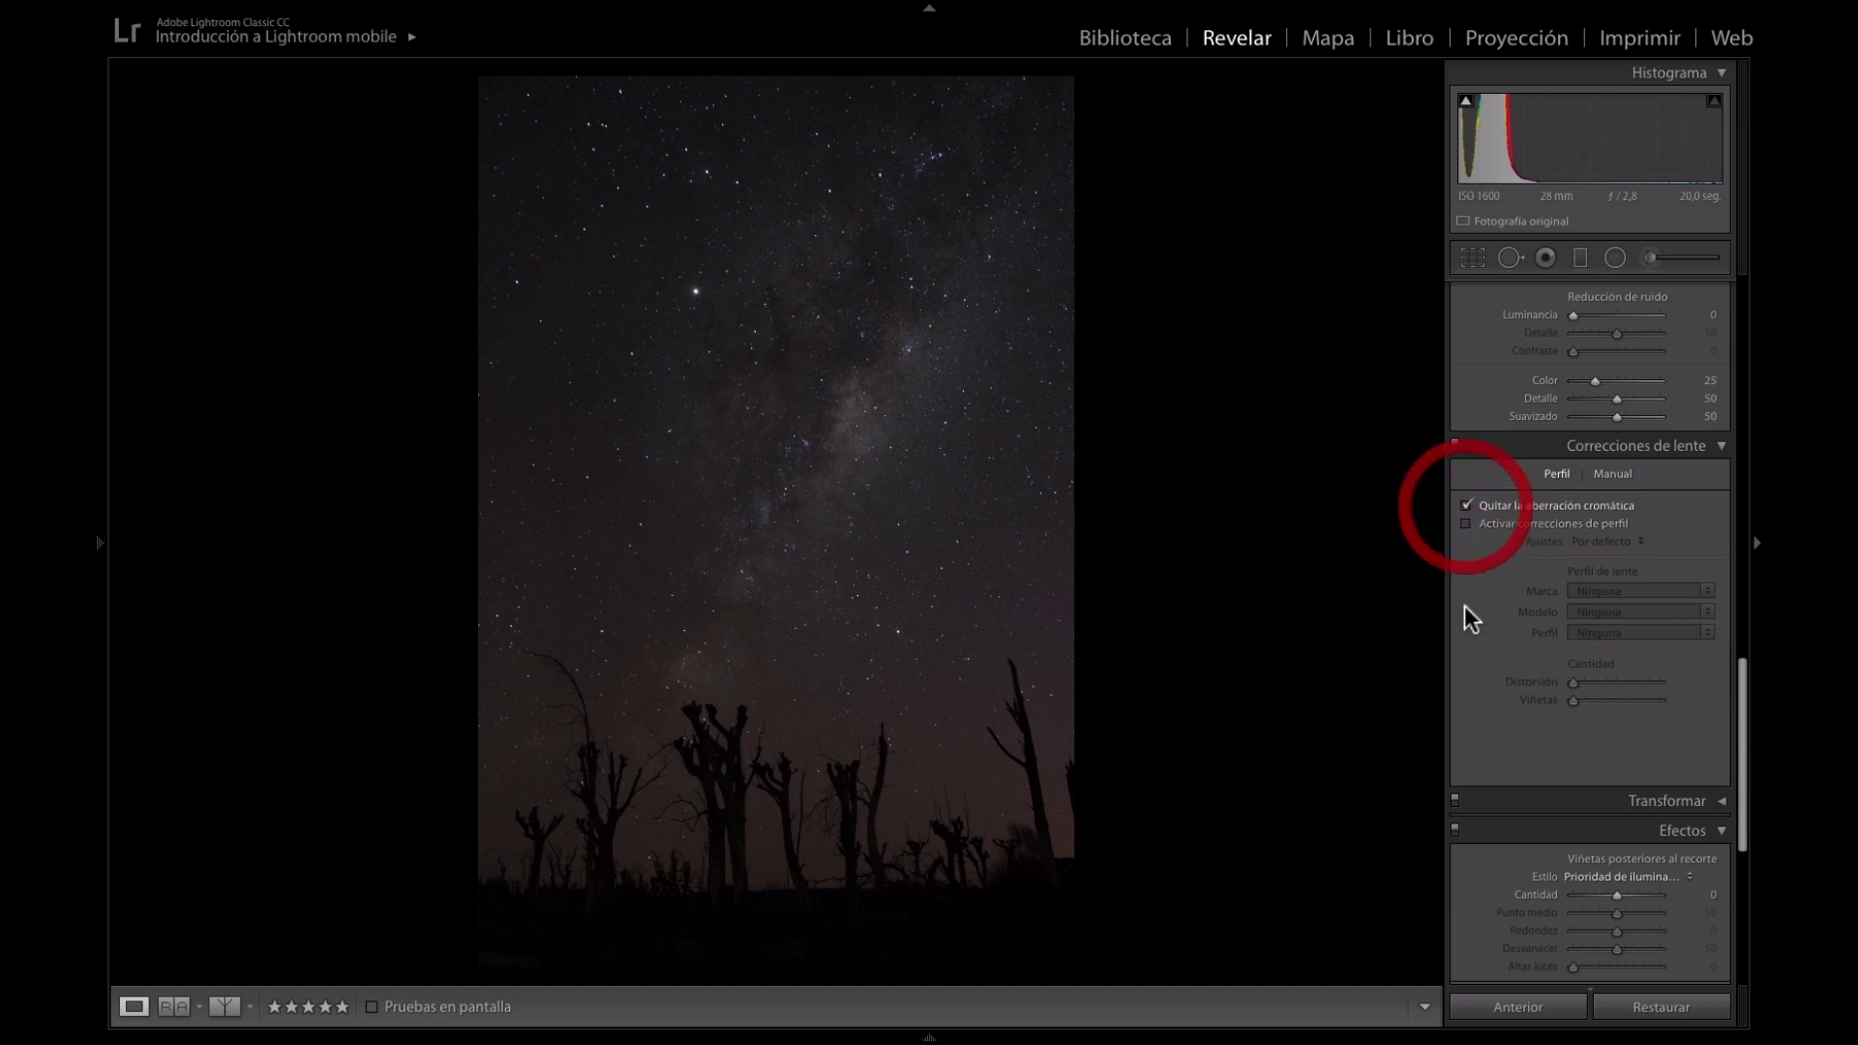
click(1467, 523)
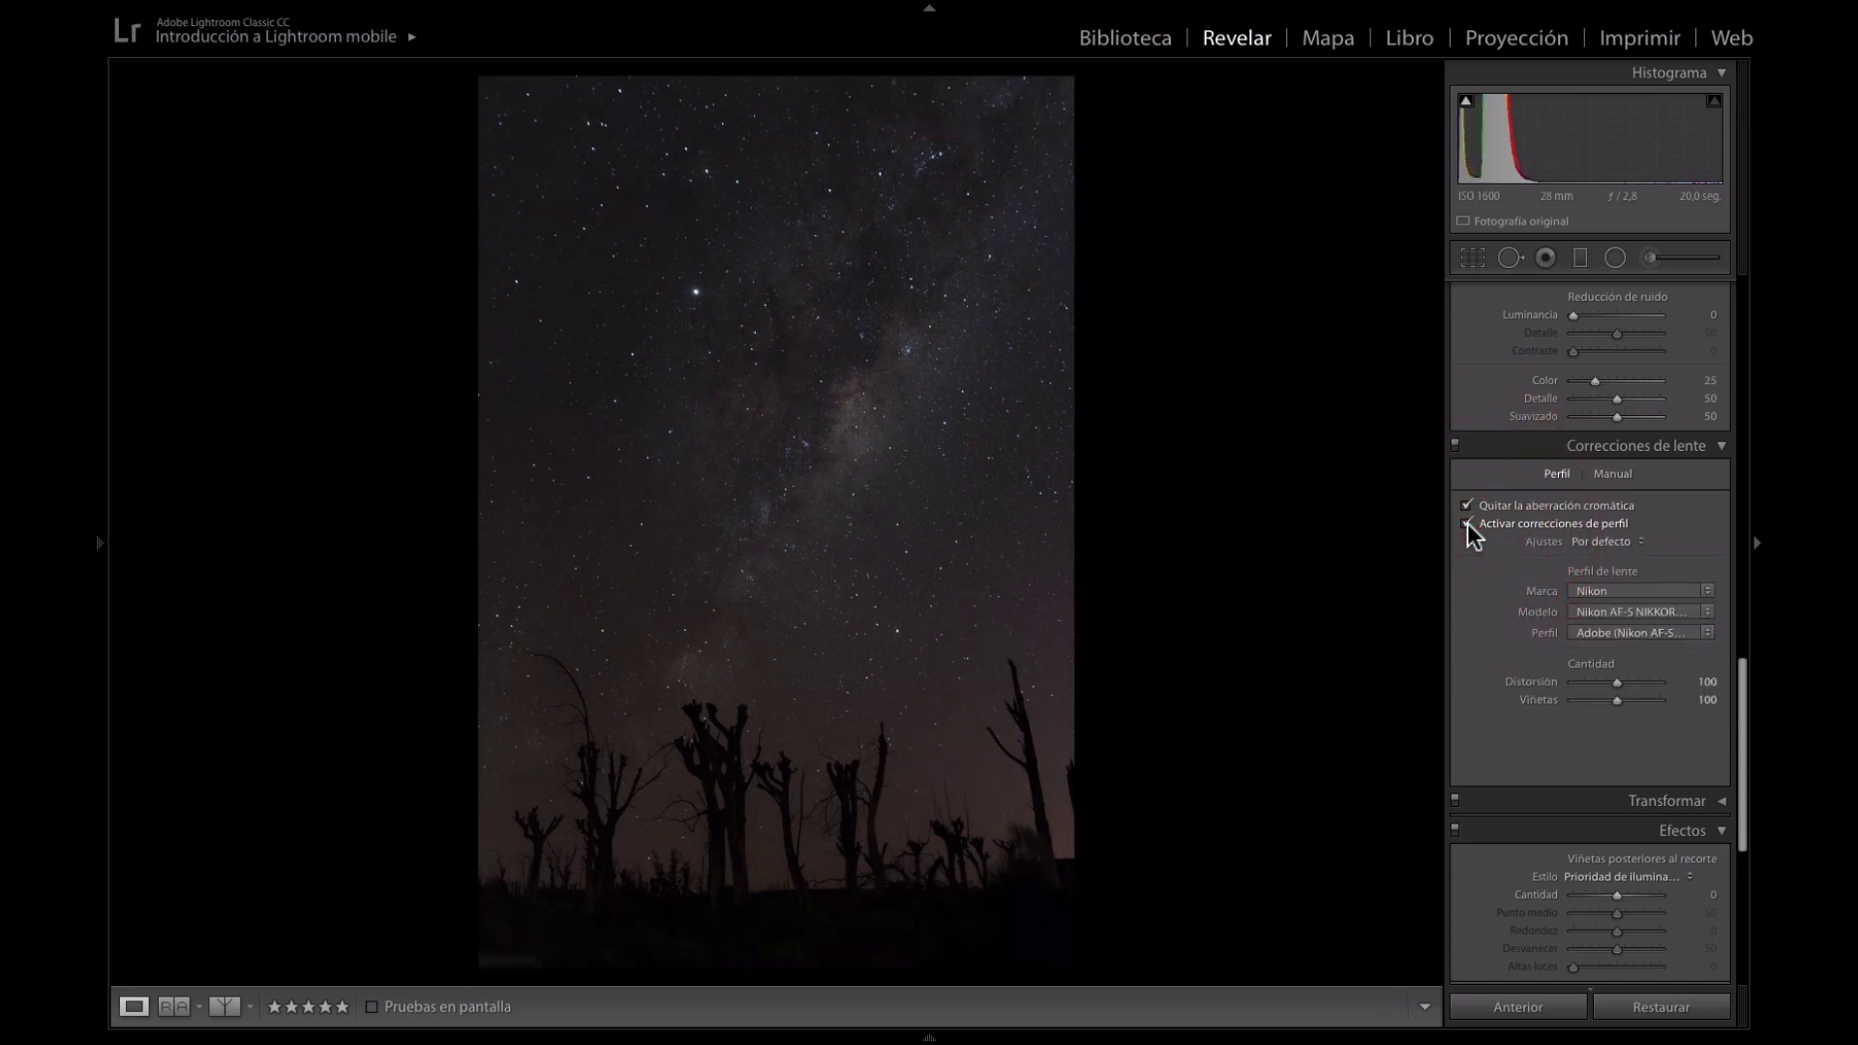
Toggle profile corrections off and on to compare at full size, leaving them enabled.
click(1467, 523)
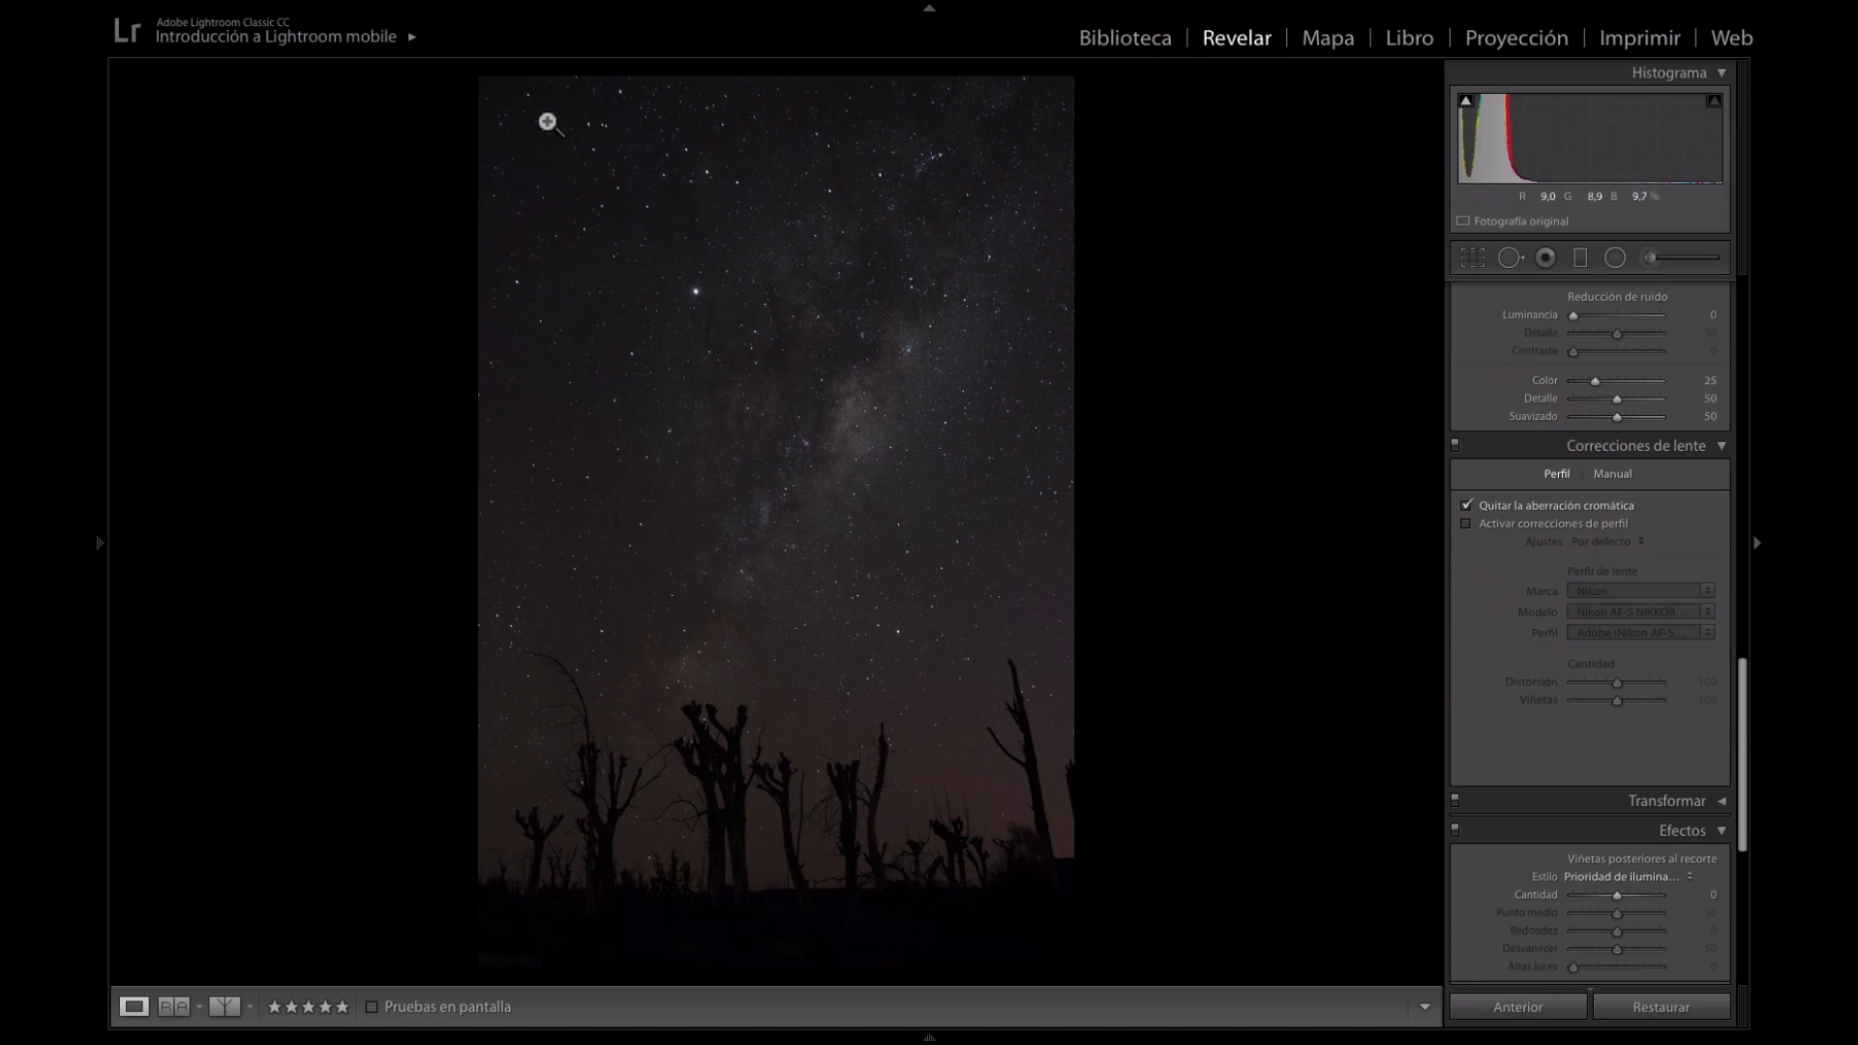
click(1467, 525)
click(1466, 525)
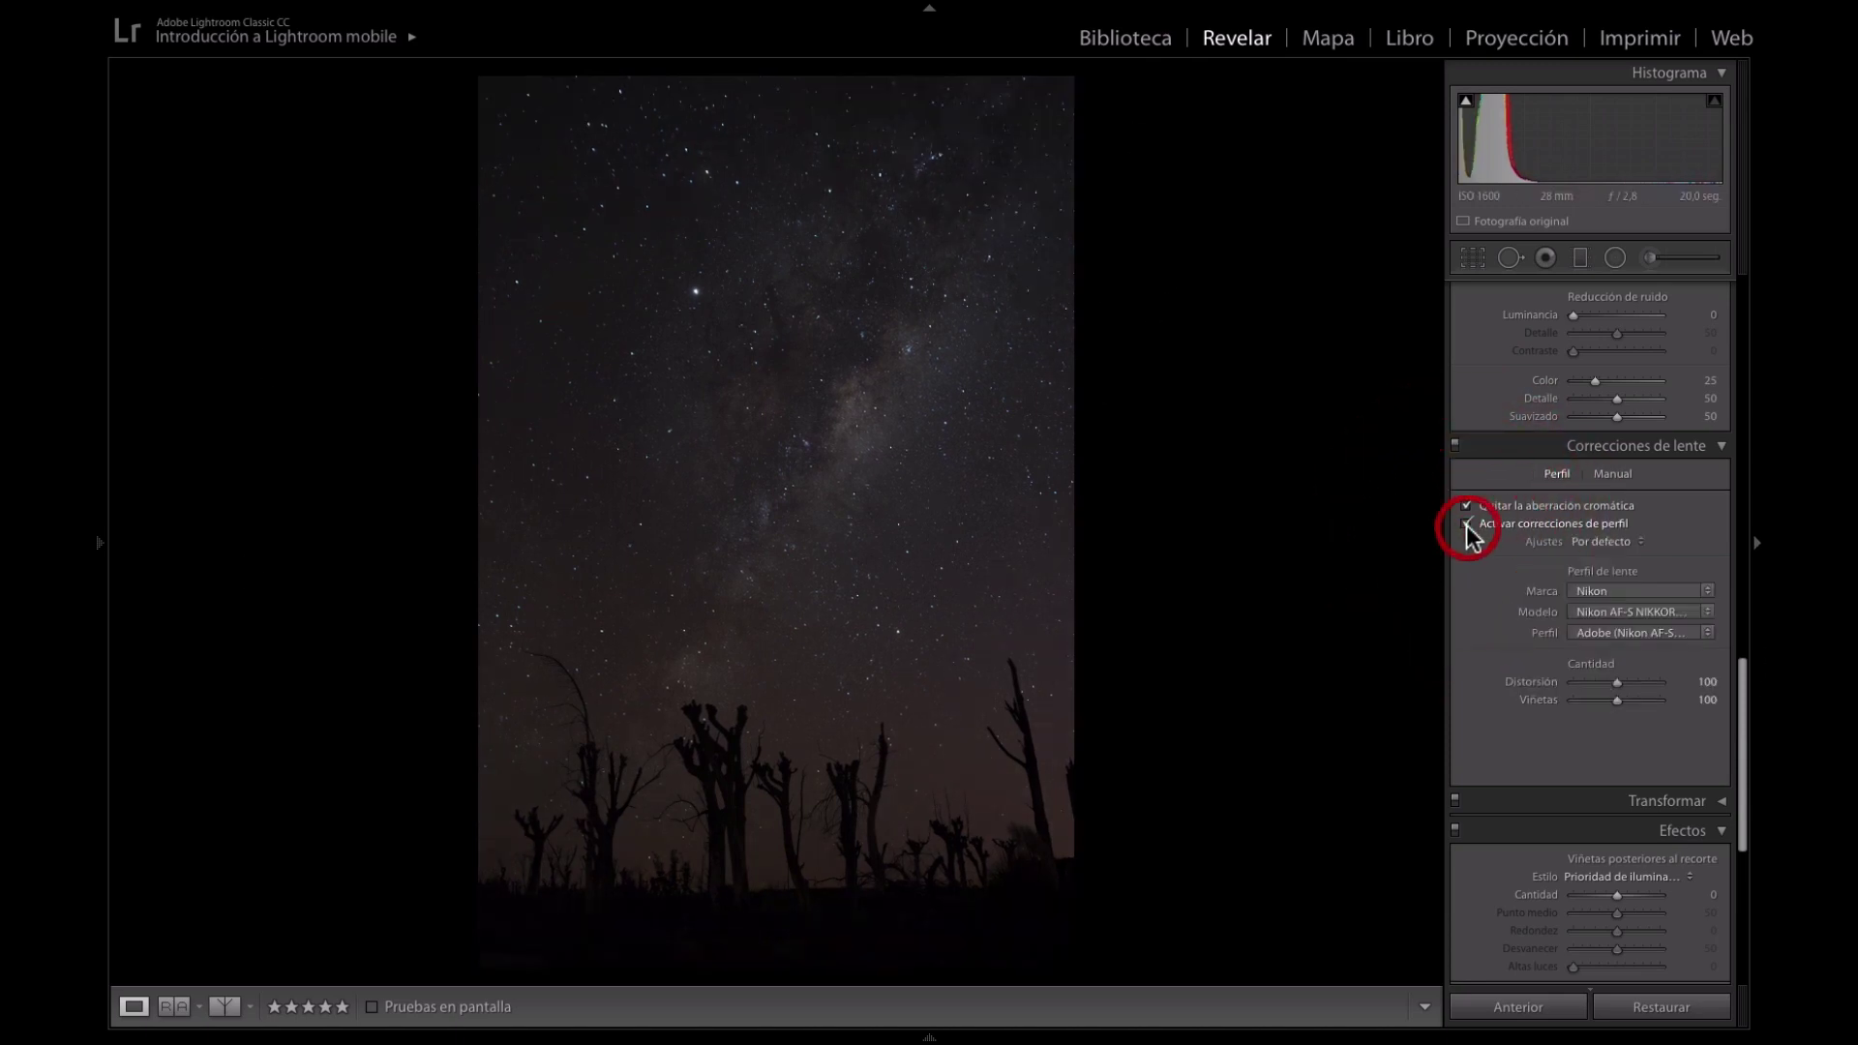
click(1466, 525)
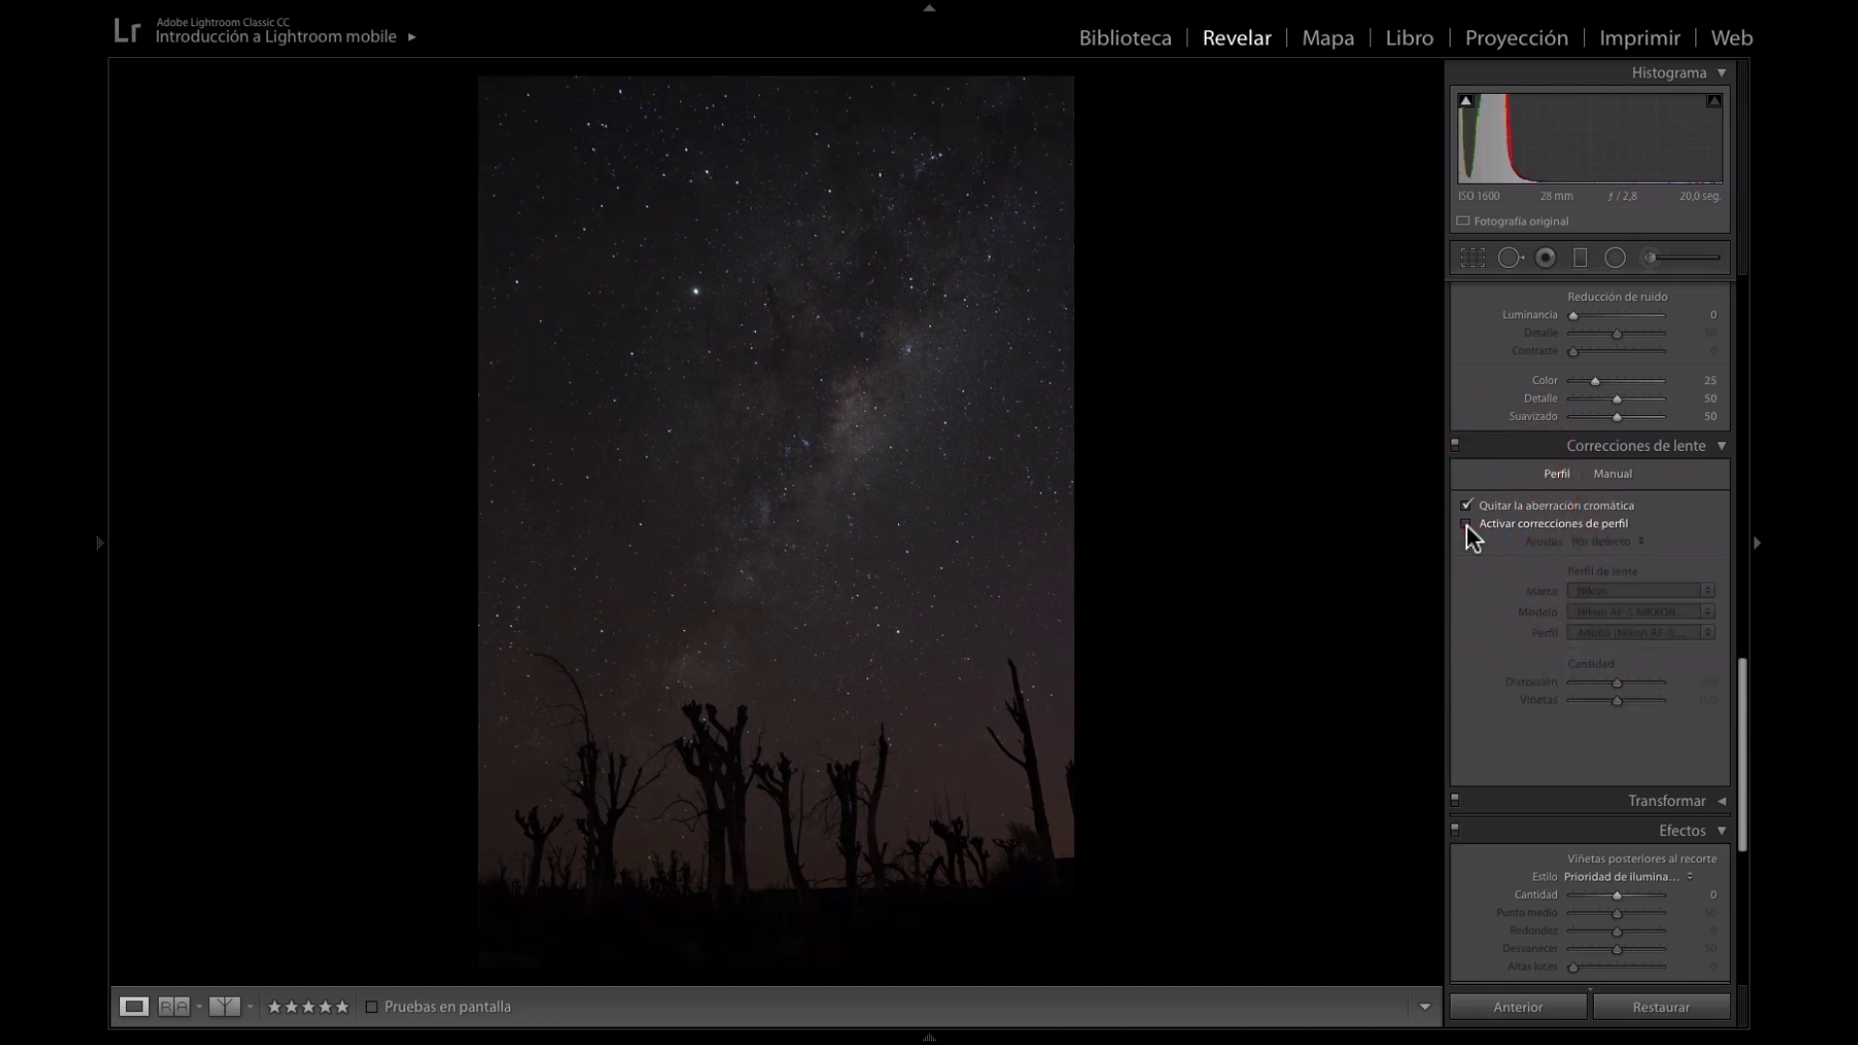
drag(1033, 126, 1045, 305)
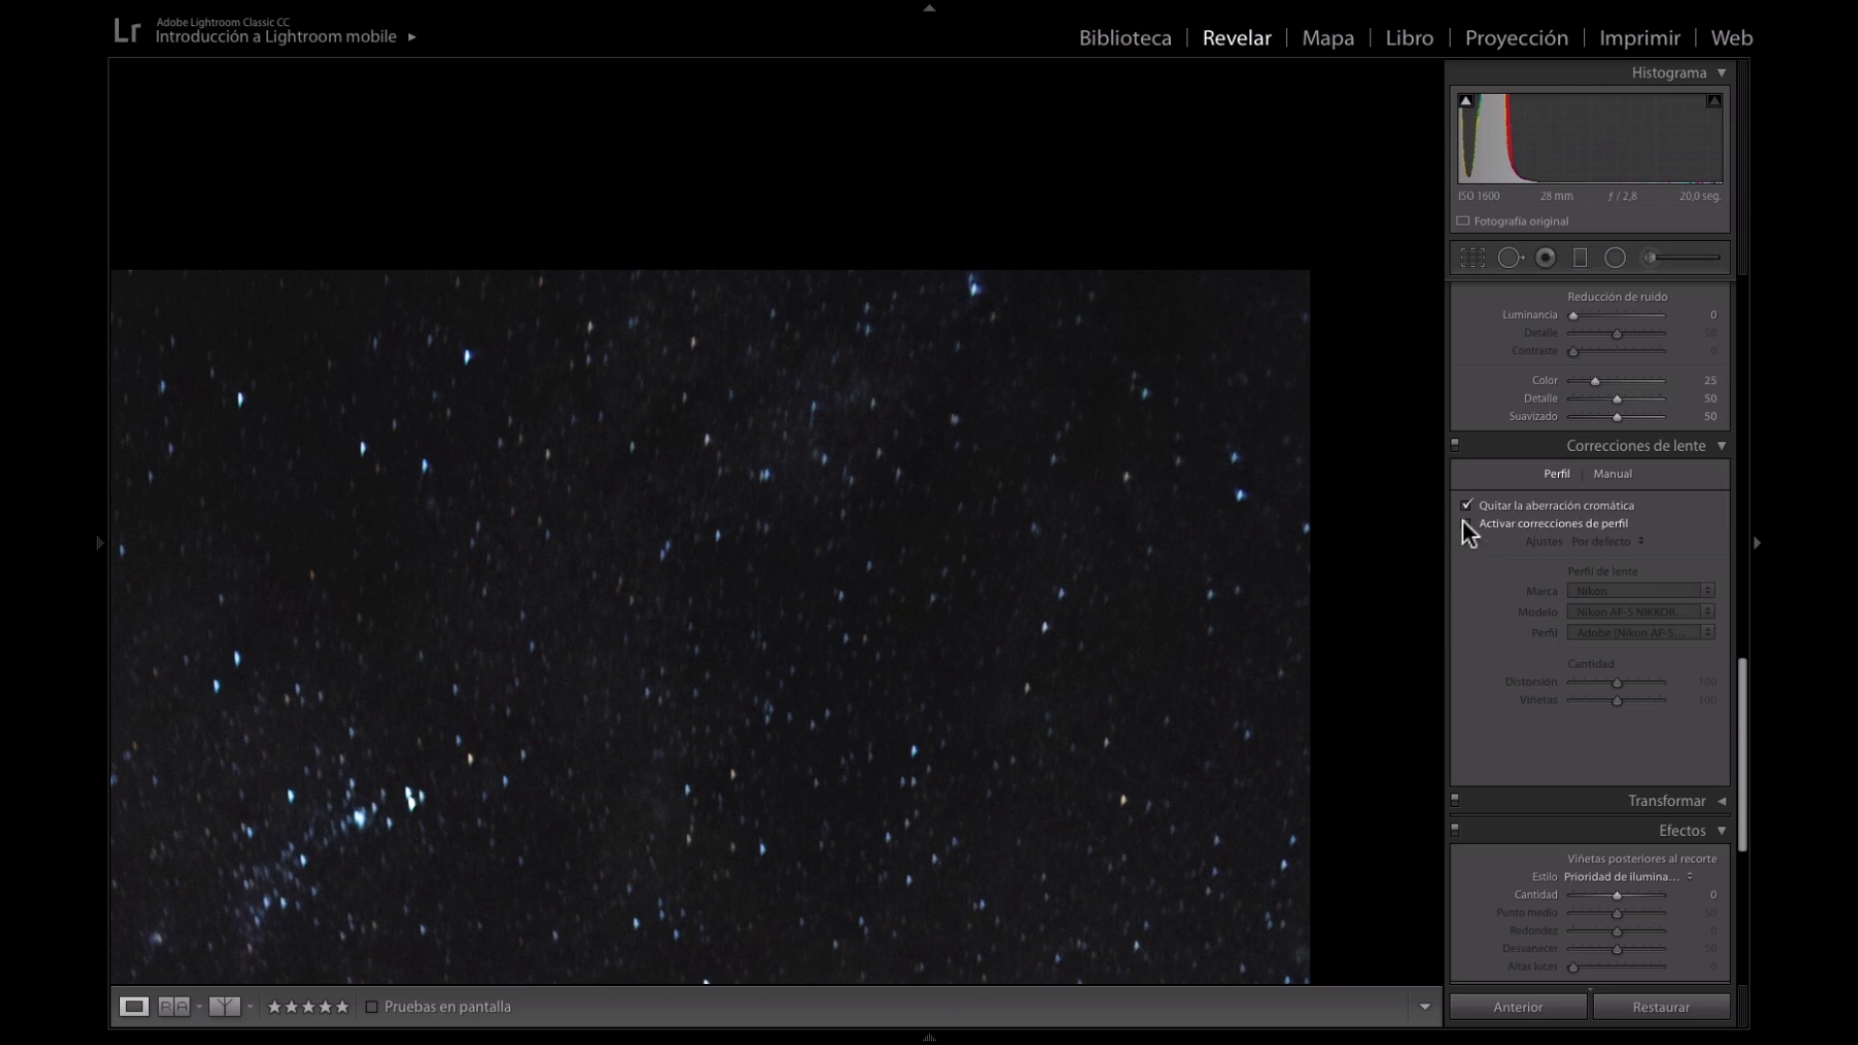
click(1466, 524)
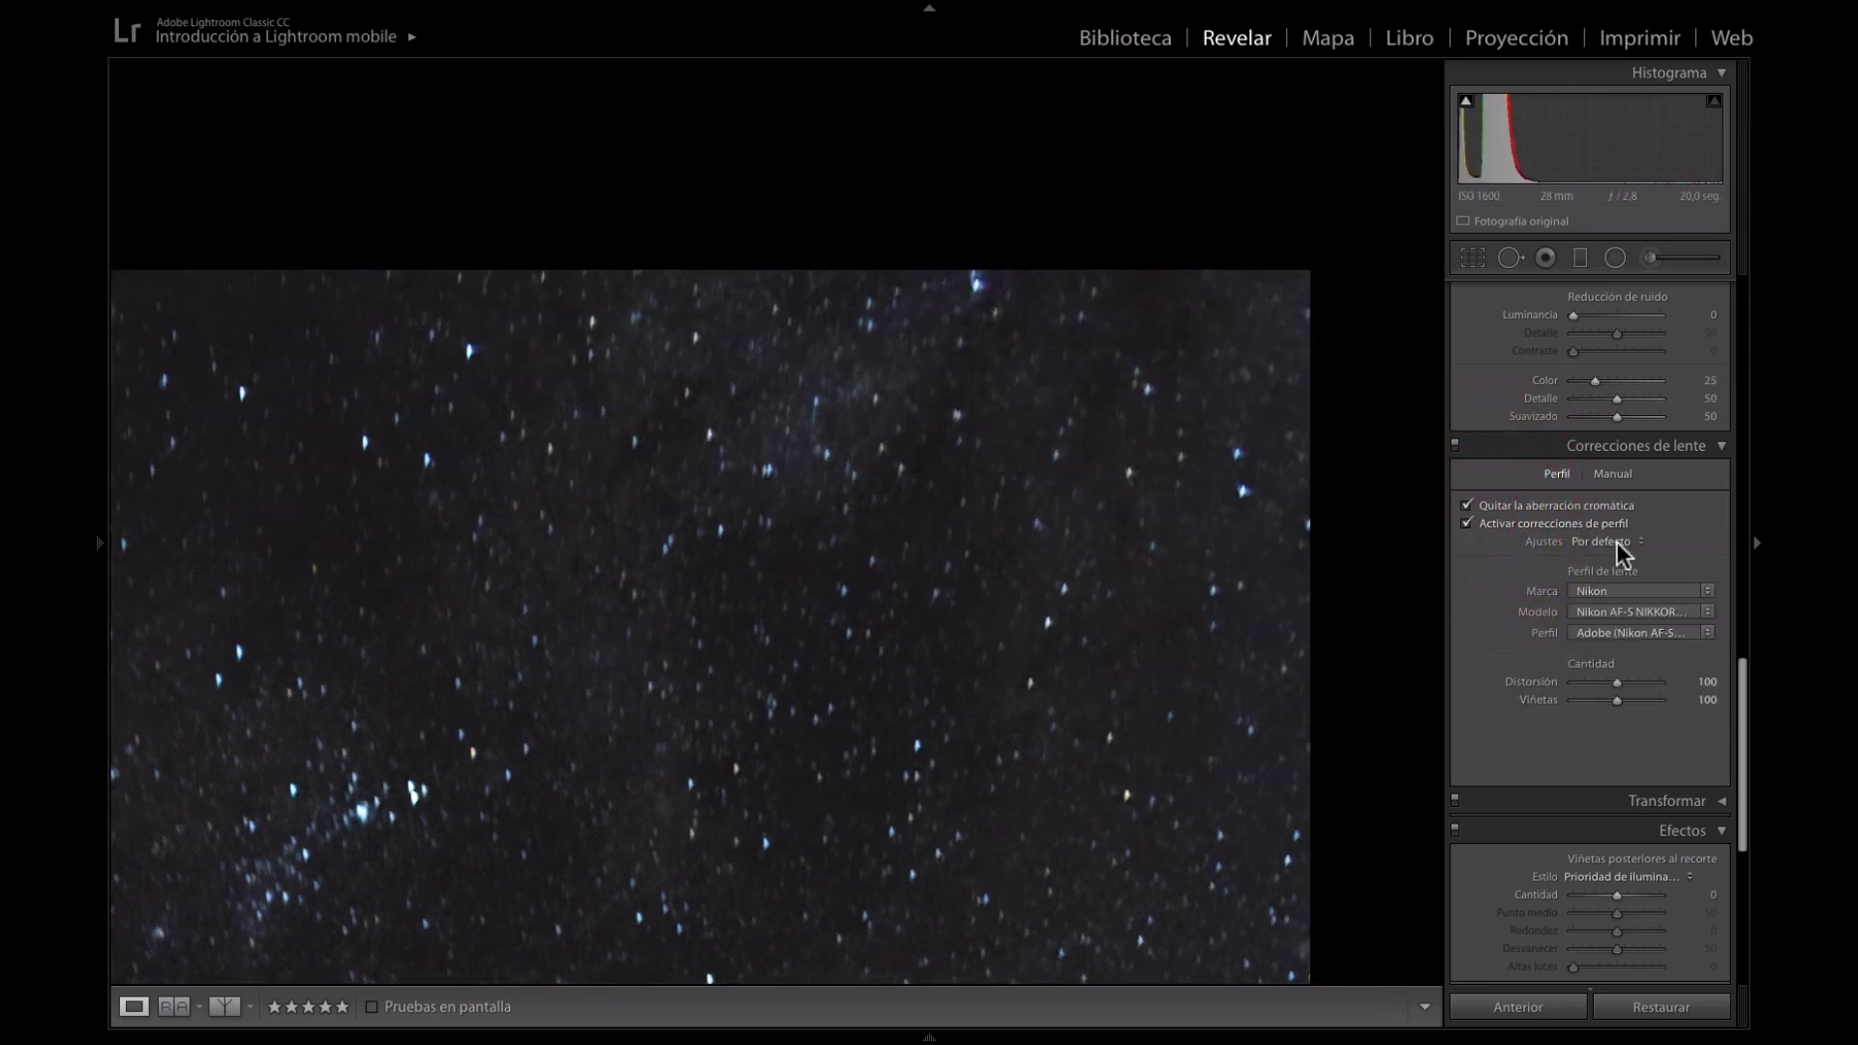
click(1467, 524)
click(1028, 533)
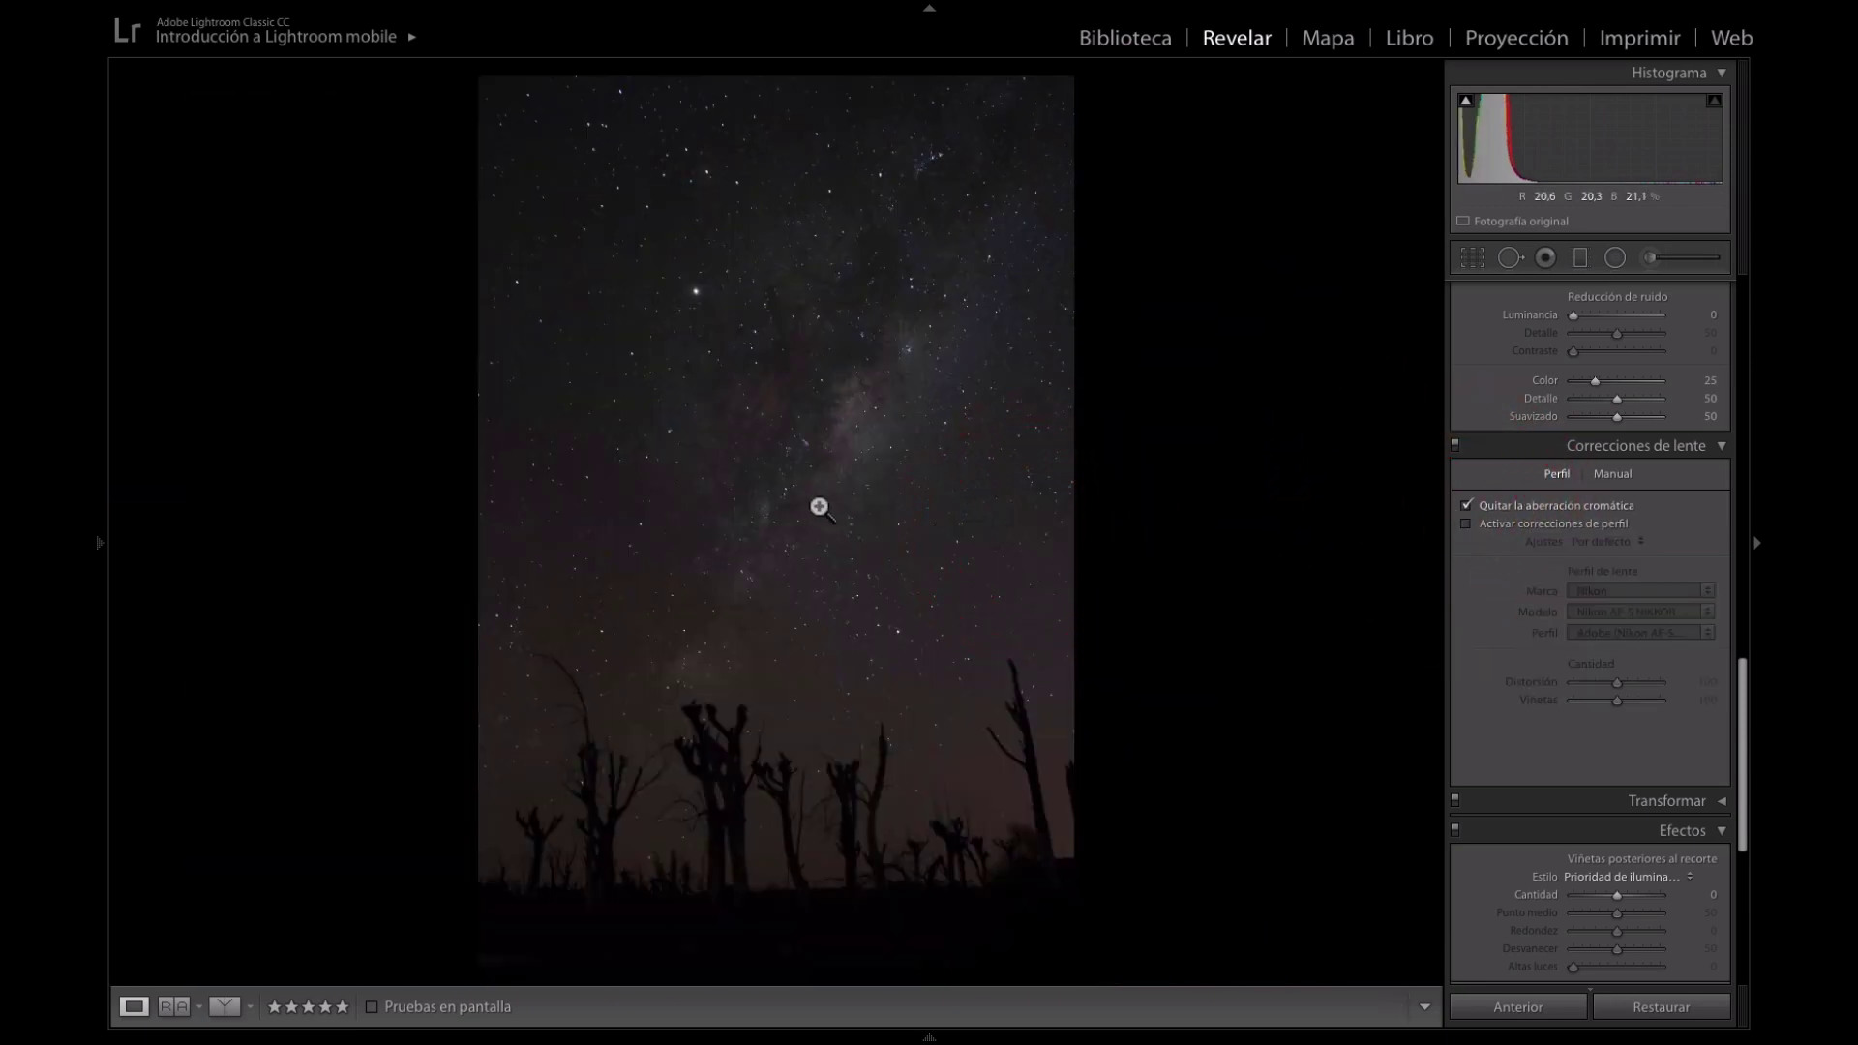
click(1463, 522)
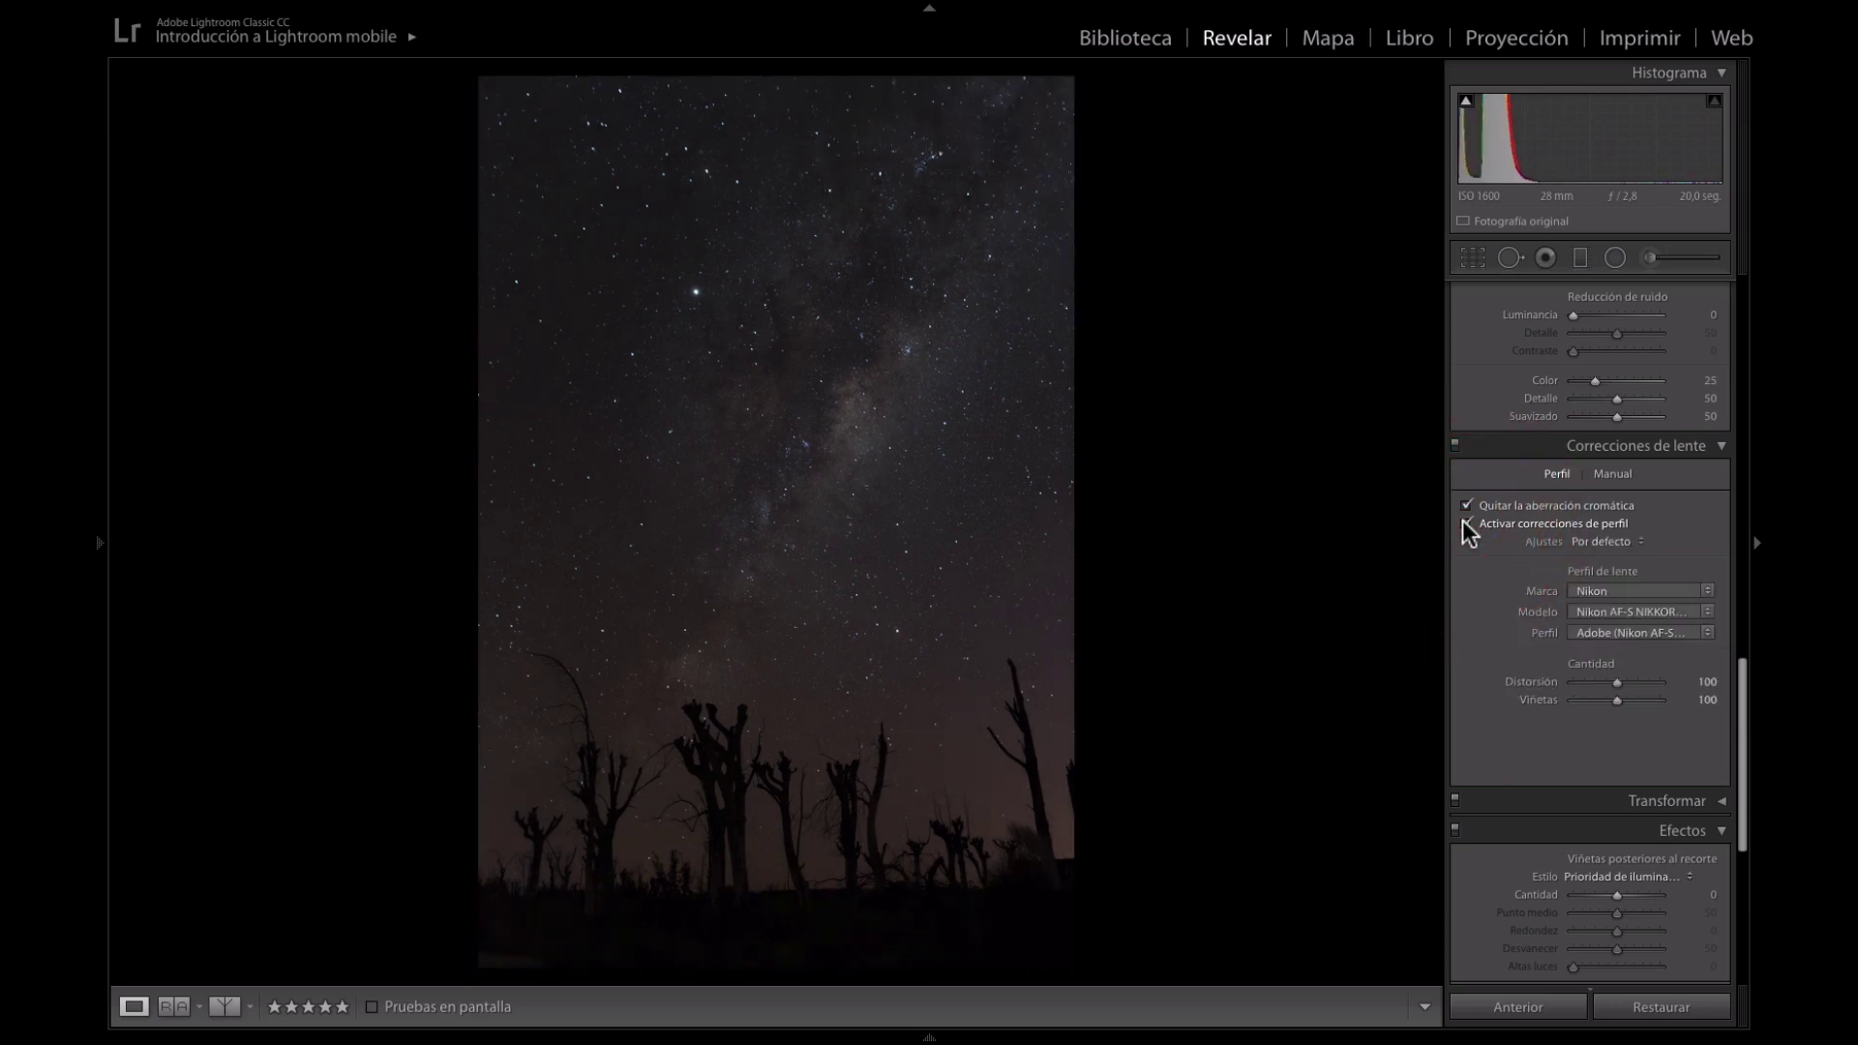
click(1464, 523)
click(1464, 523)
scroll(1553, 863, up, 10)
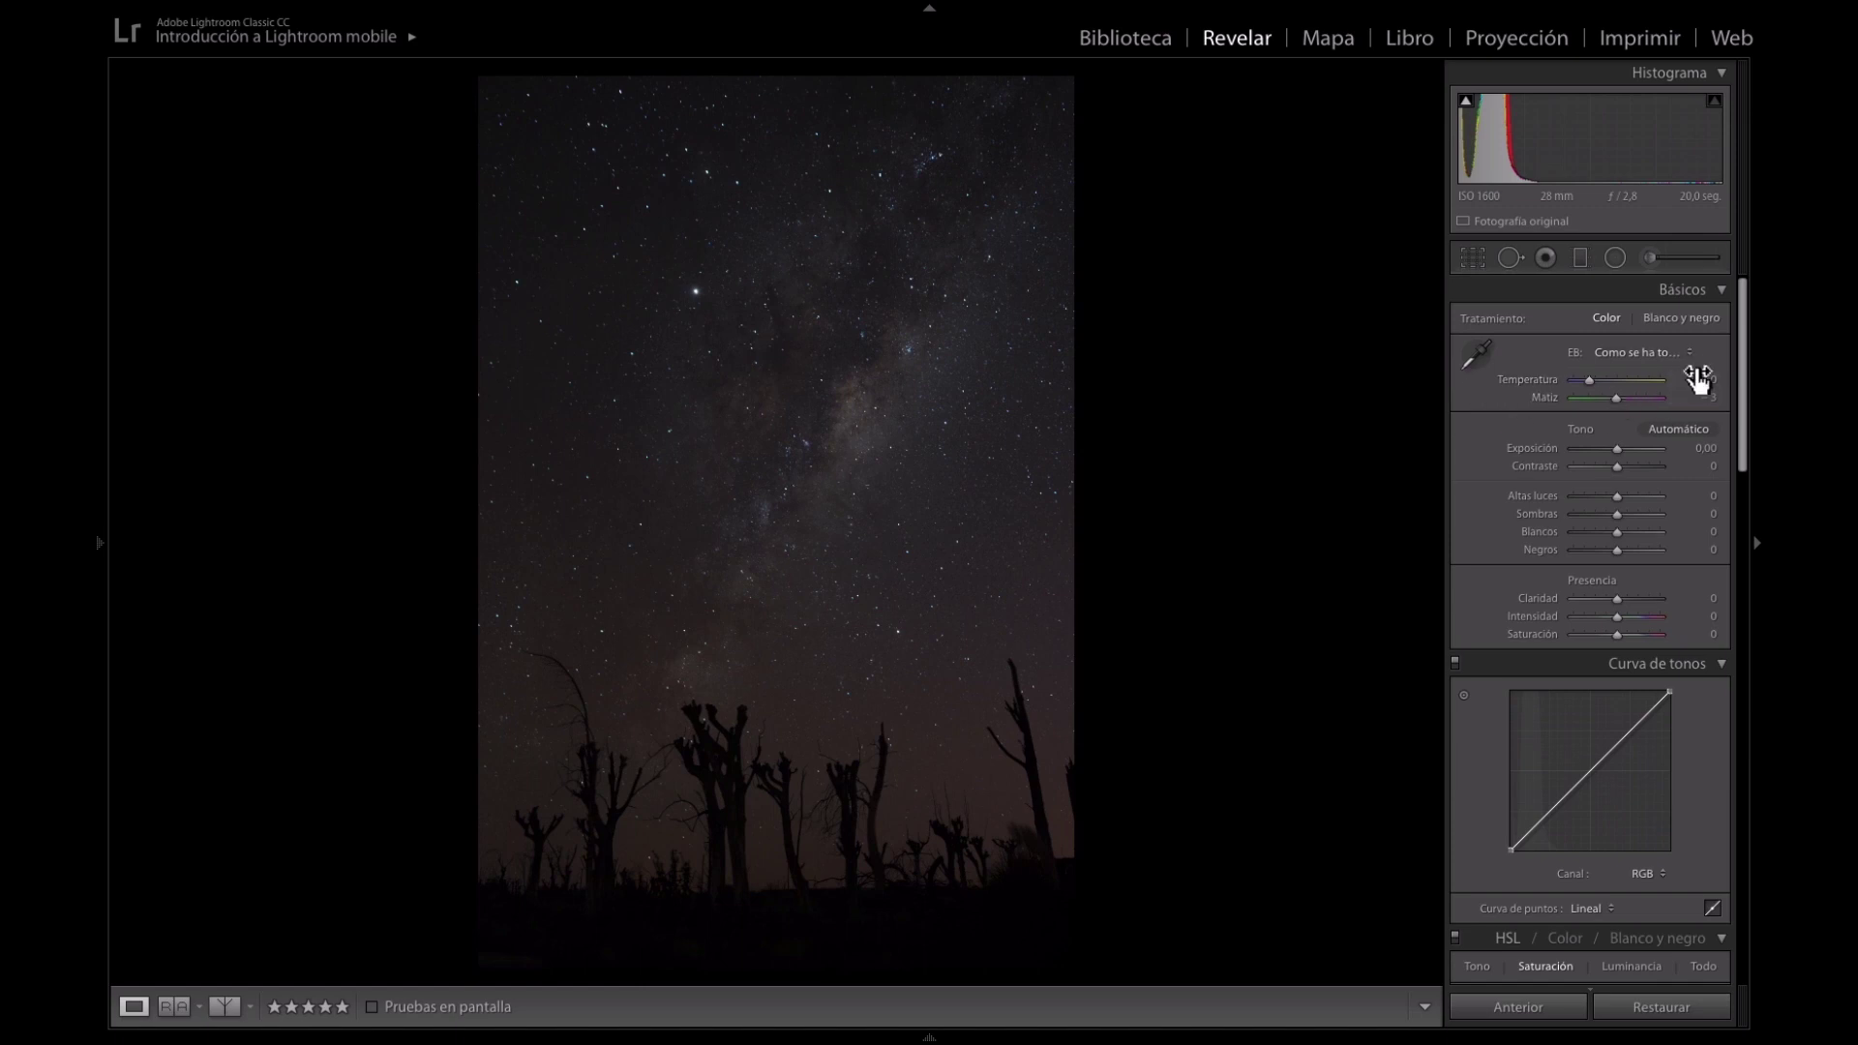
scroll(1693, 392, down, 1)
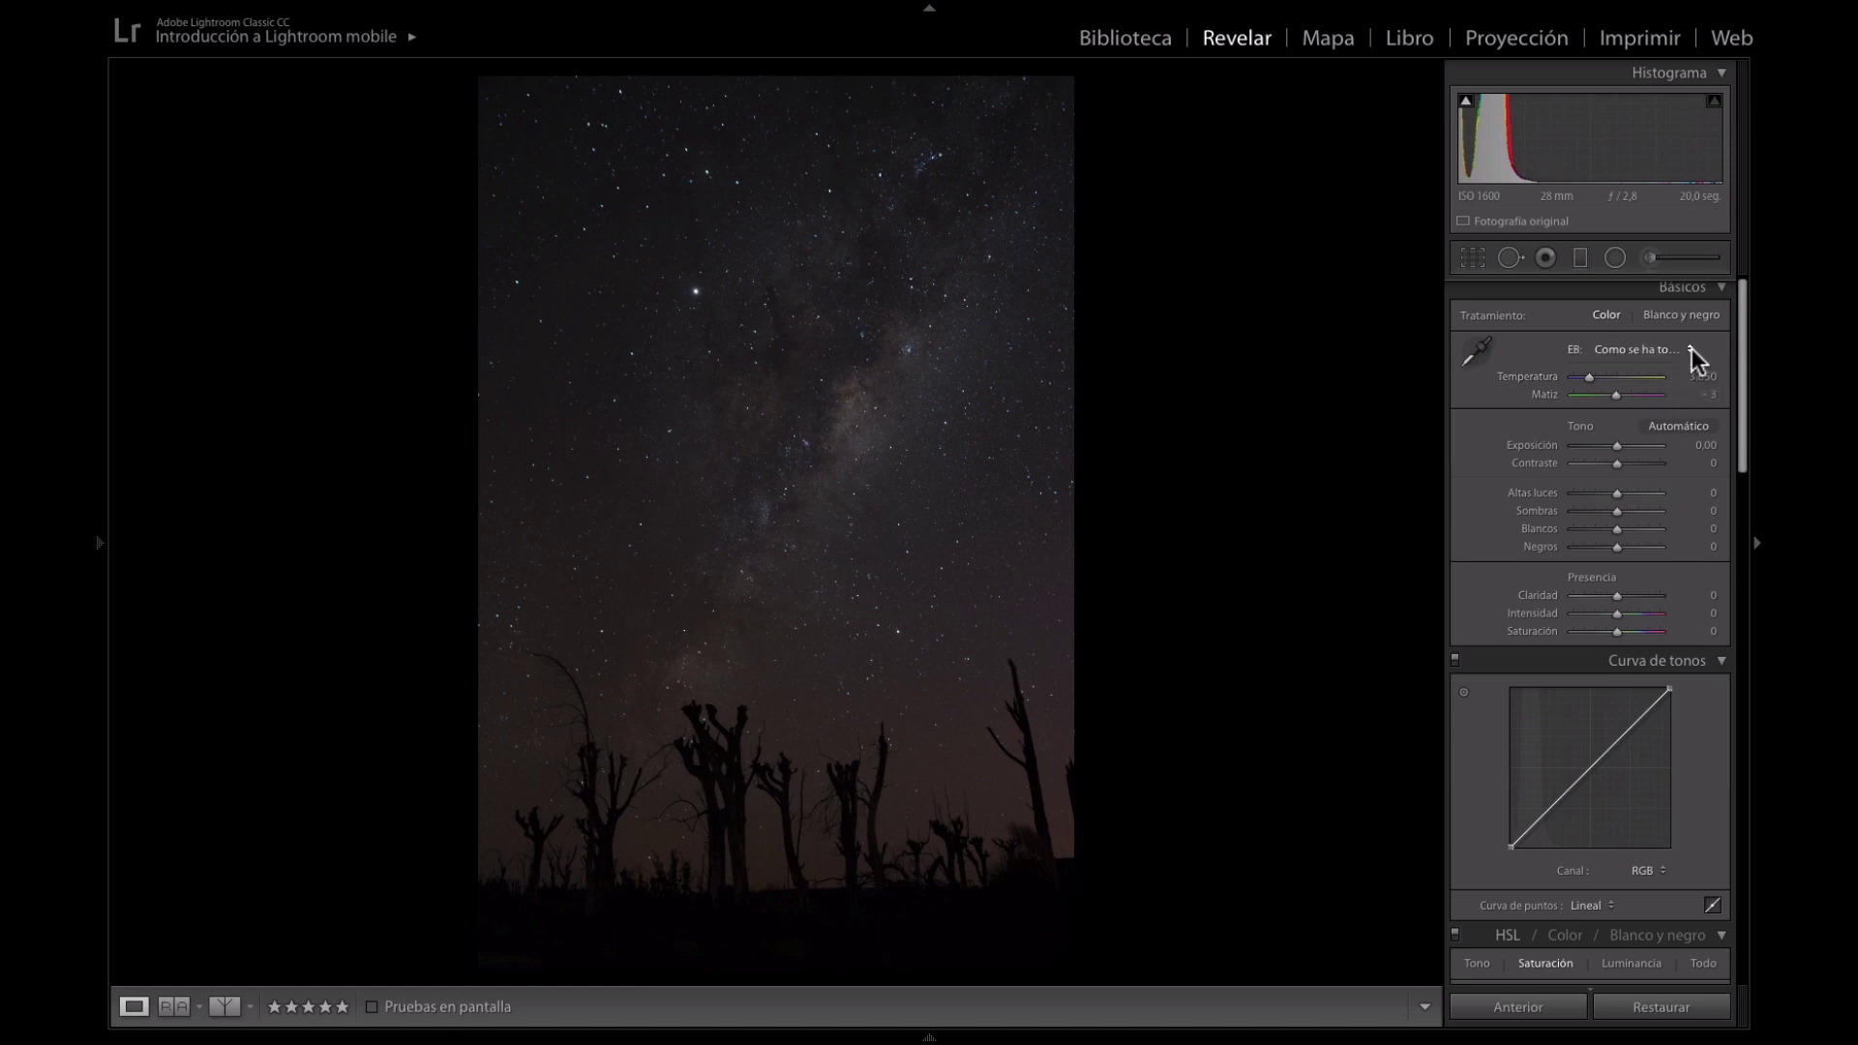
click(1692, 349)
click(1664, 360)
click(1692, 348)
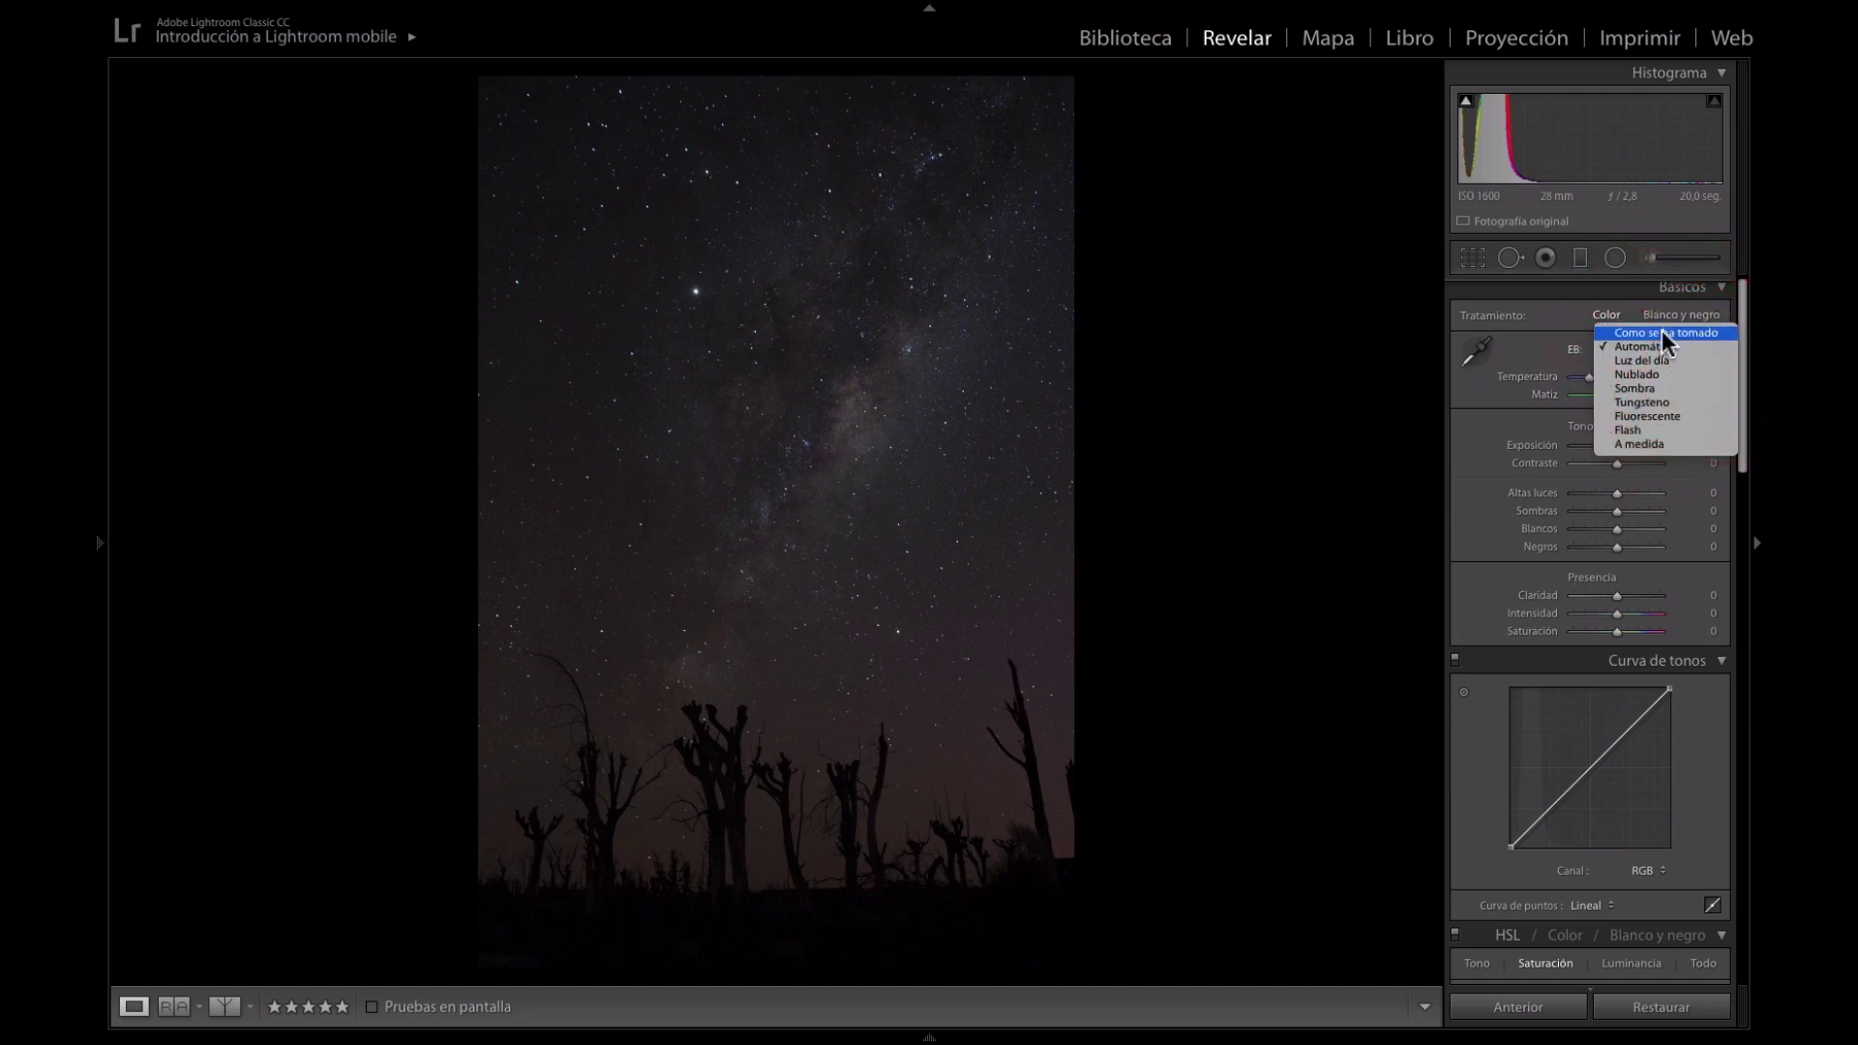
click(1662, 333)
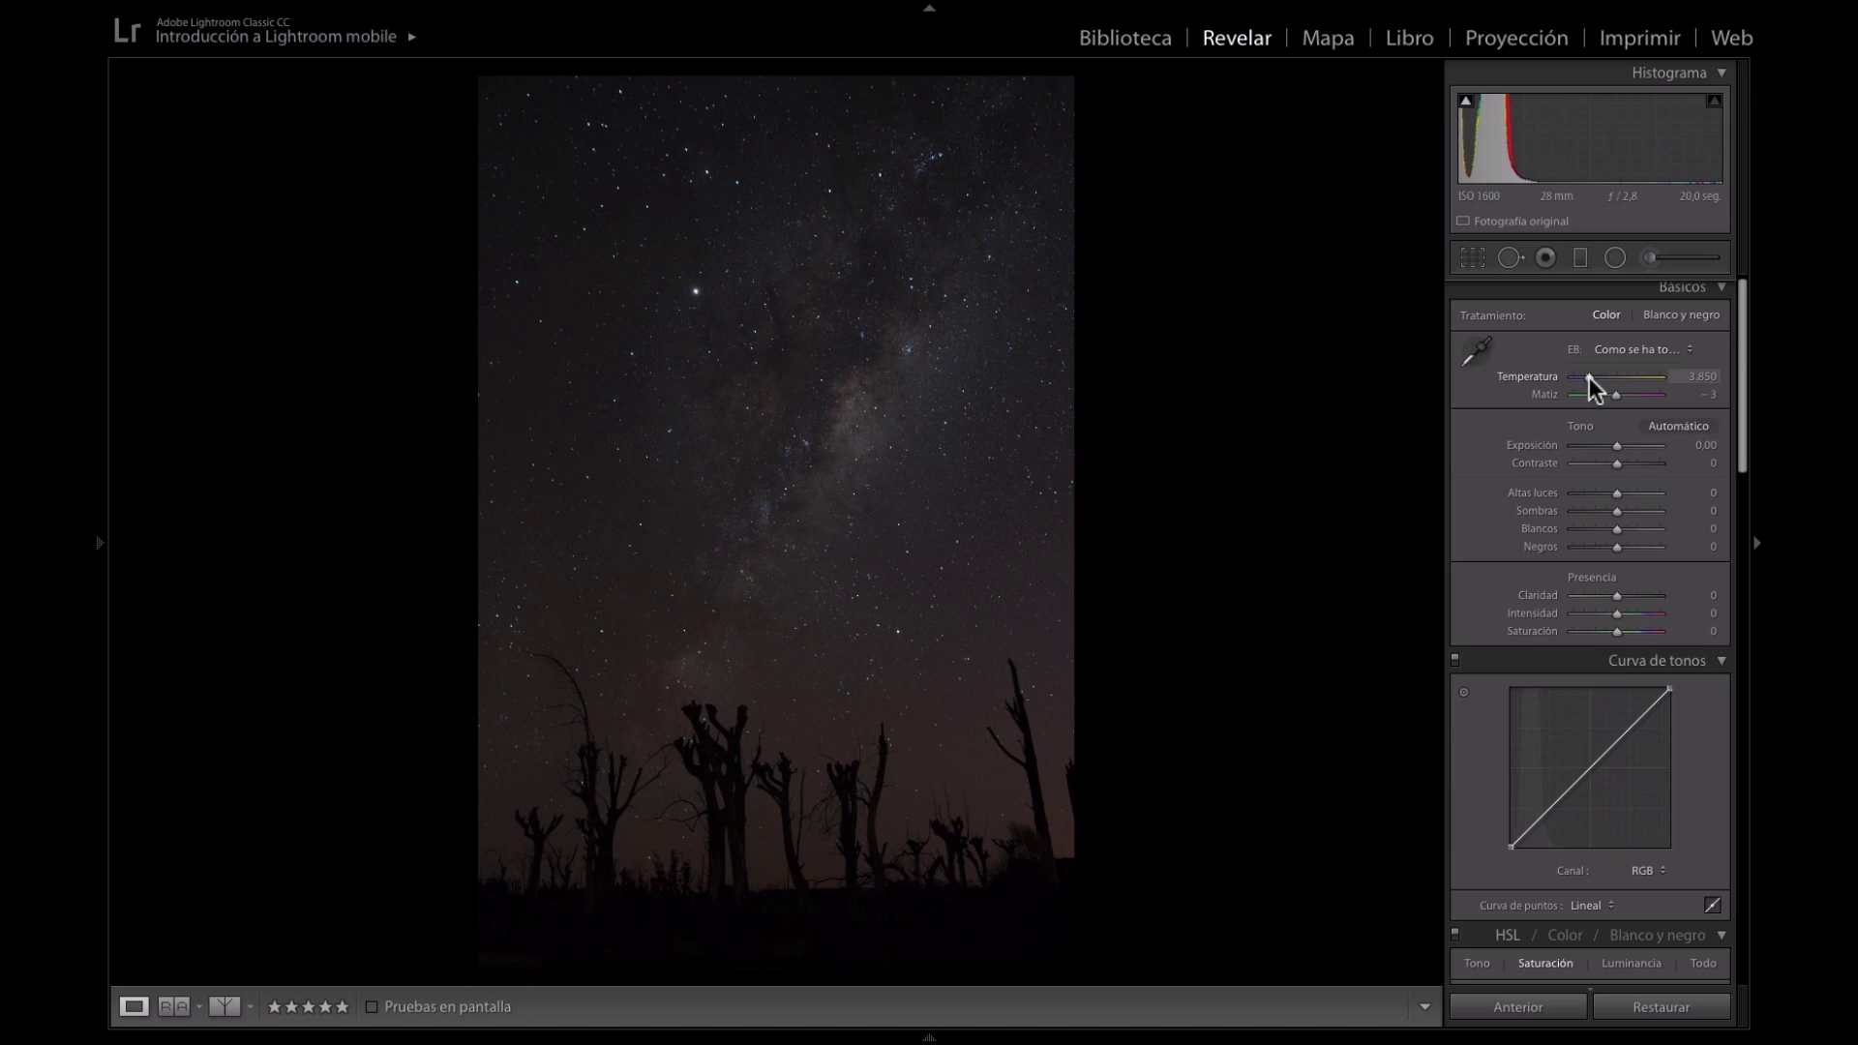
In Basic, set Exposure to +0.30 and Highlights to +21, then raise Whites.
drag(1617, 446, 1611, 449)
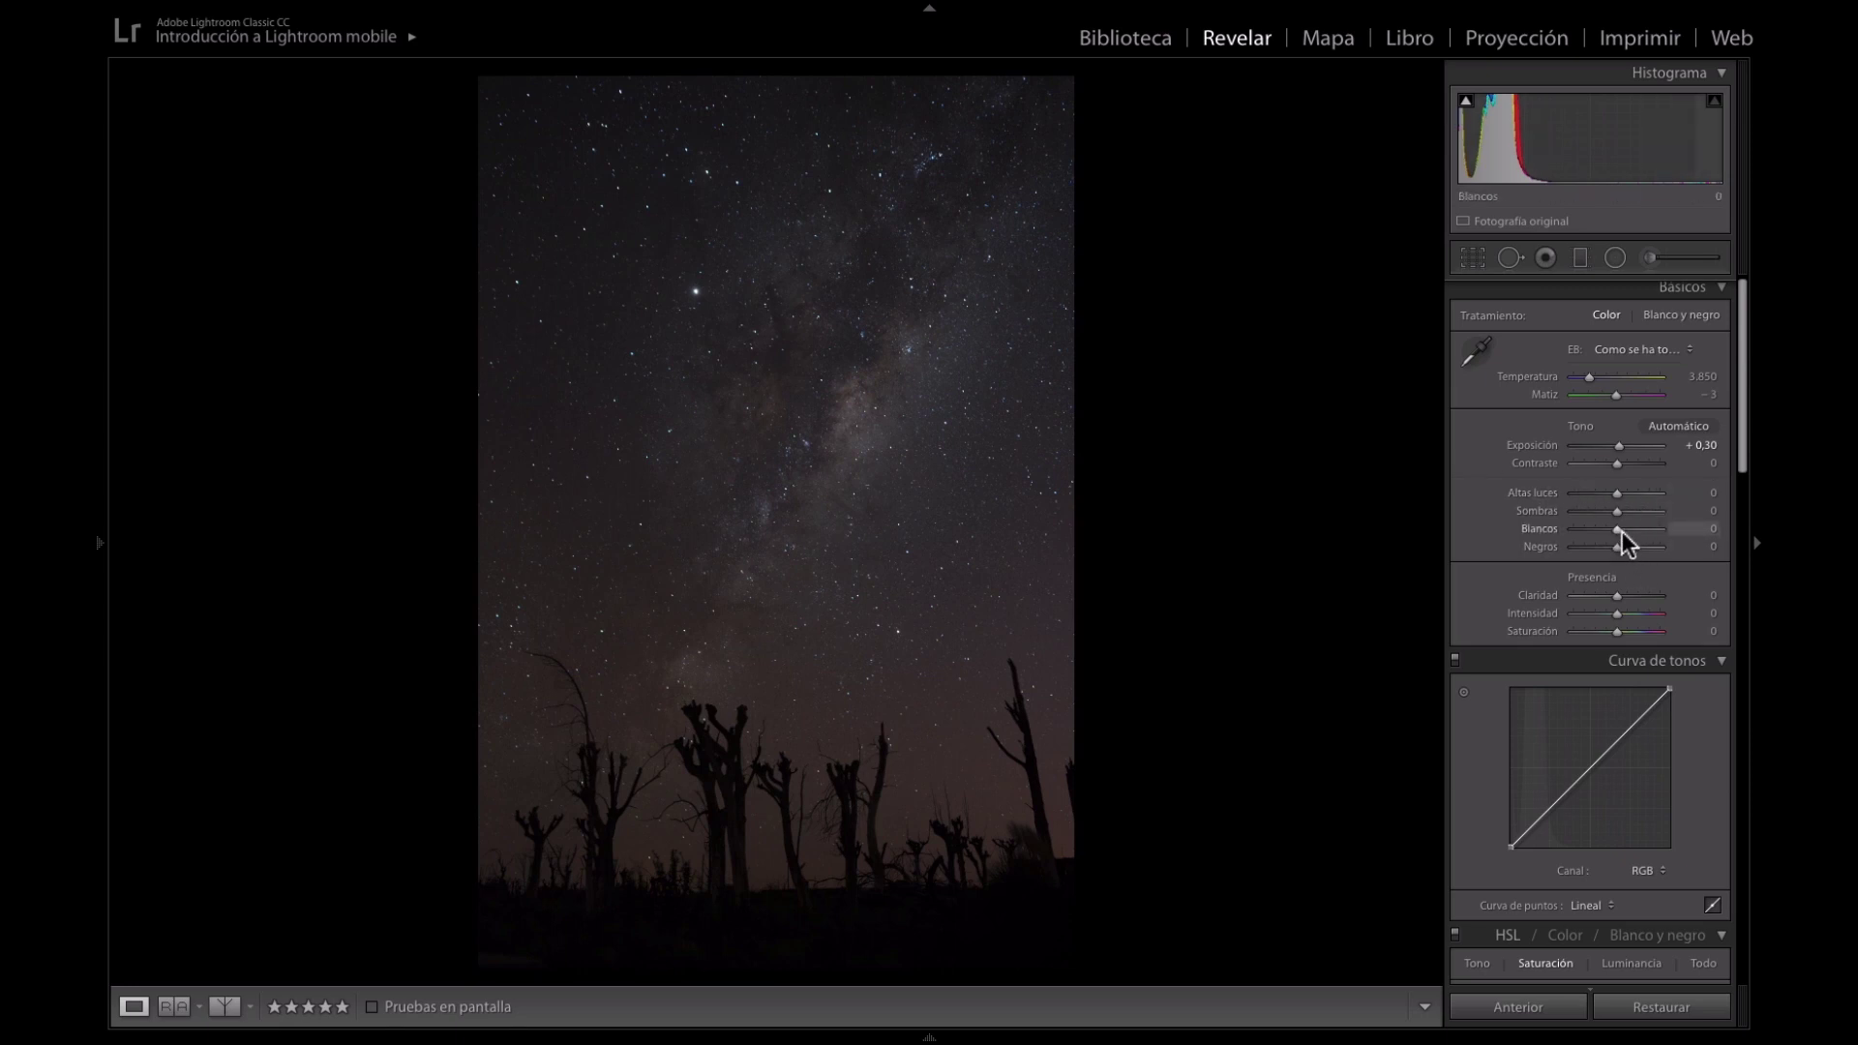
drag(1617, 493, 1652, 493)
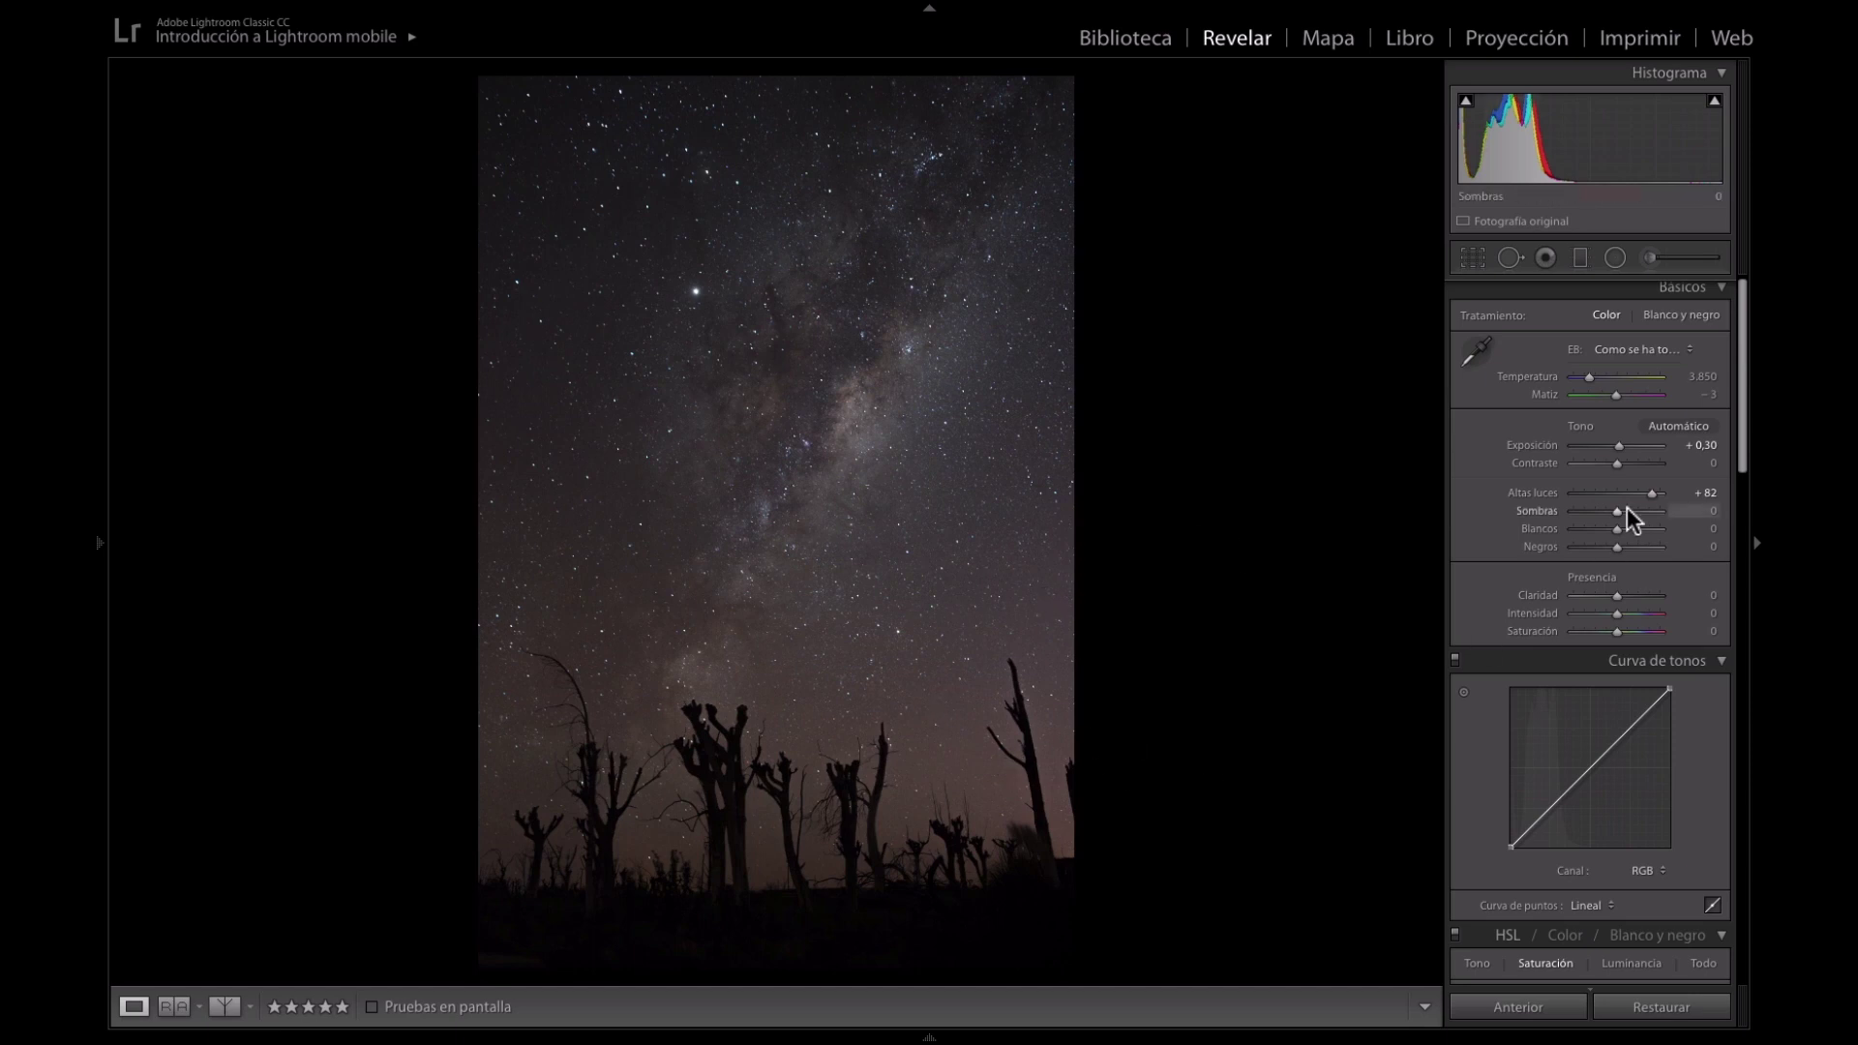
drag(1653, 494, 1624, 494)
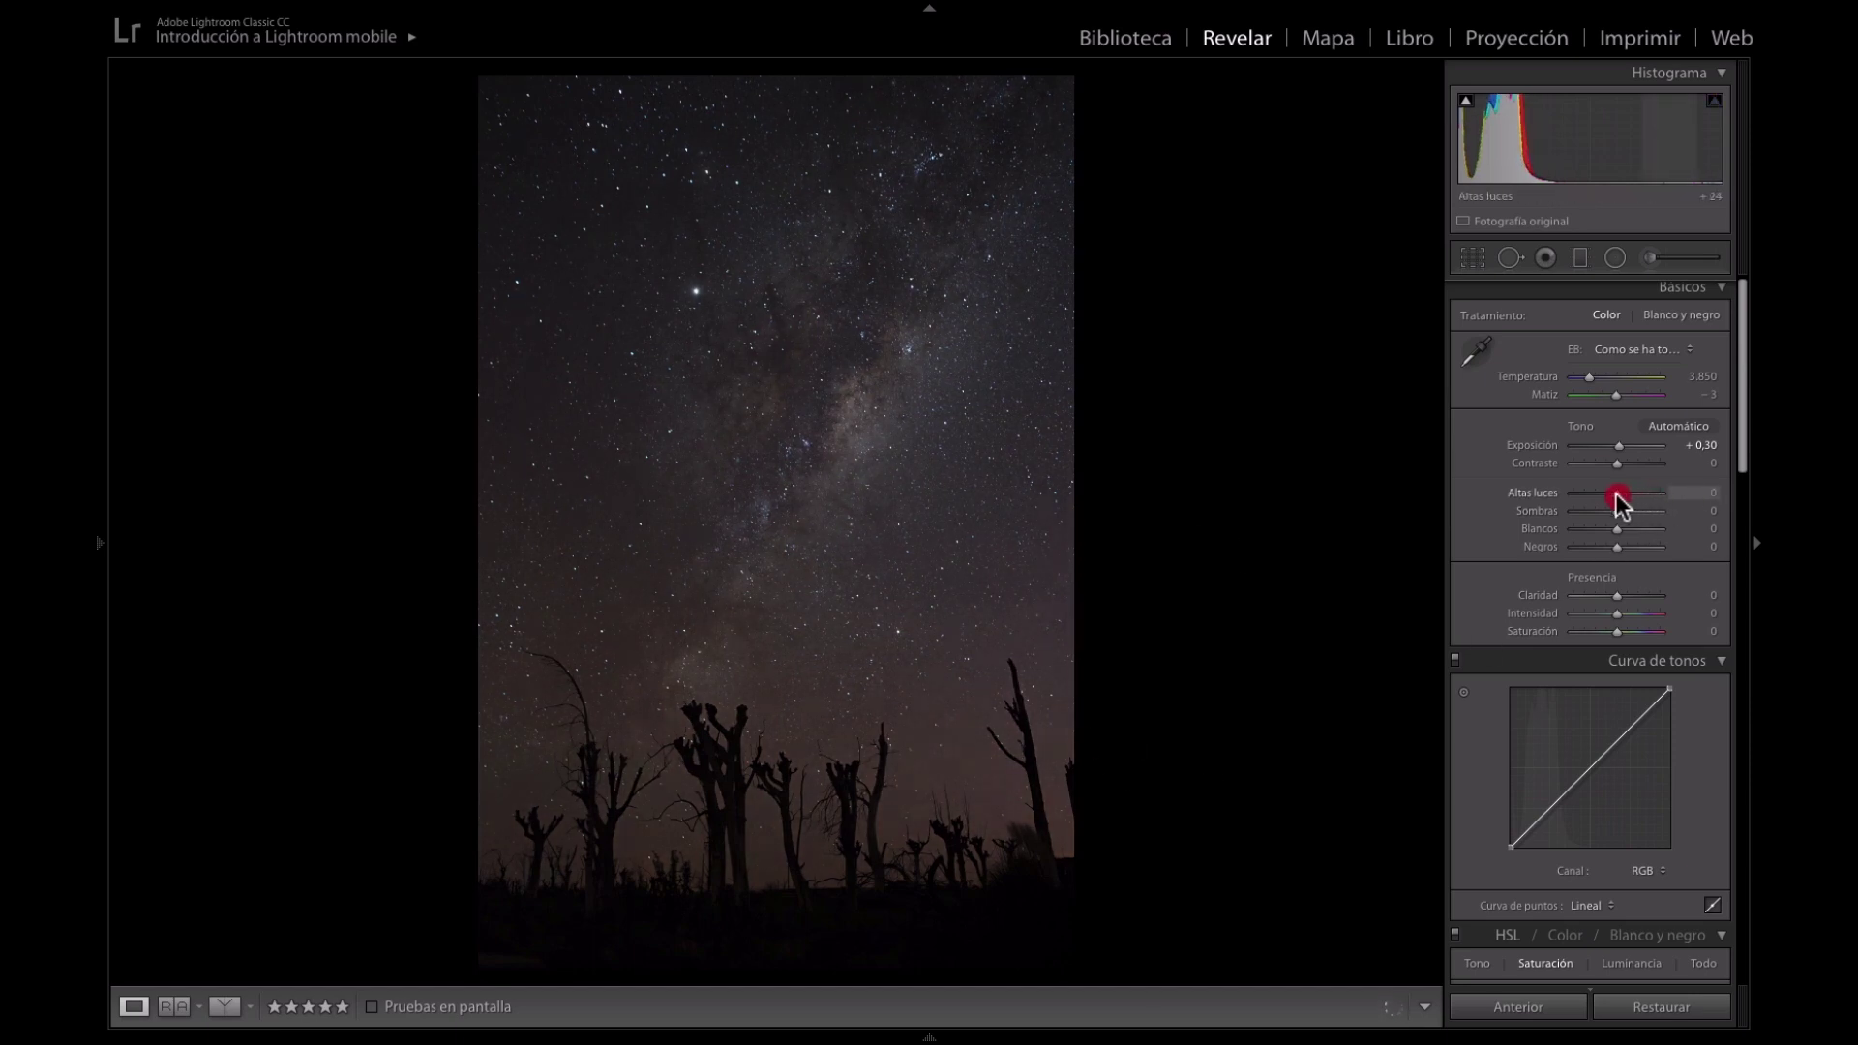
drag(1624, 496, 1624, 529)
drag(1617, 530, 1630, 530)
Inspect the stars at 1:1, then set Shadows to −6 and Blacks to −19.
click(857, 437)
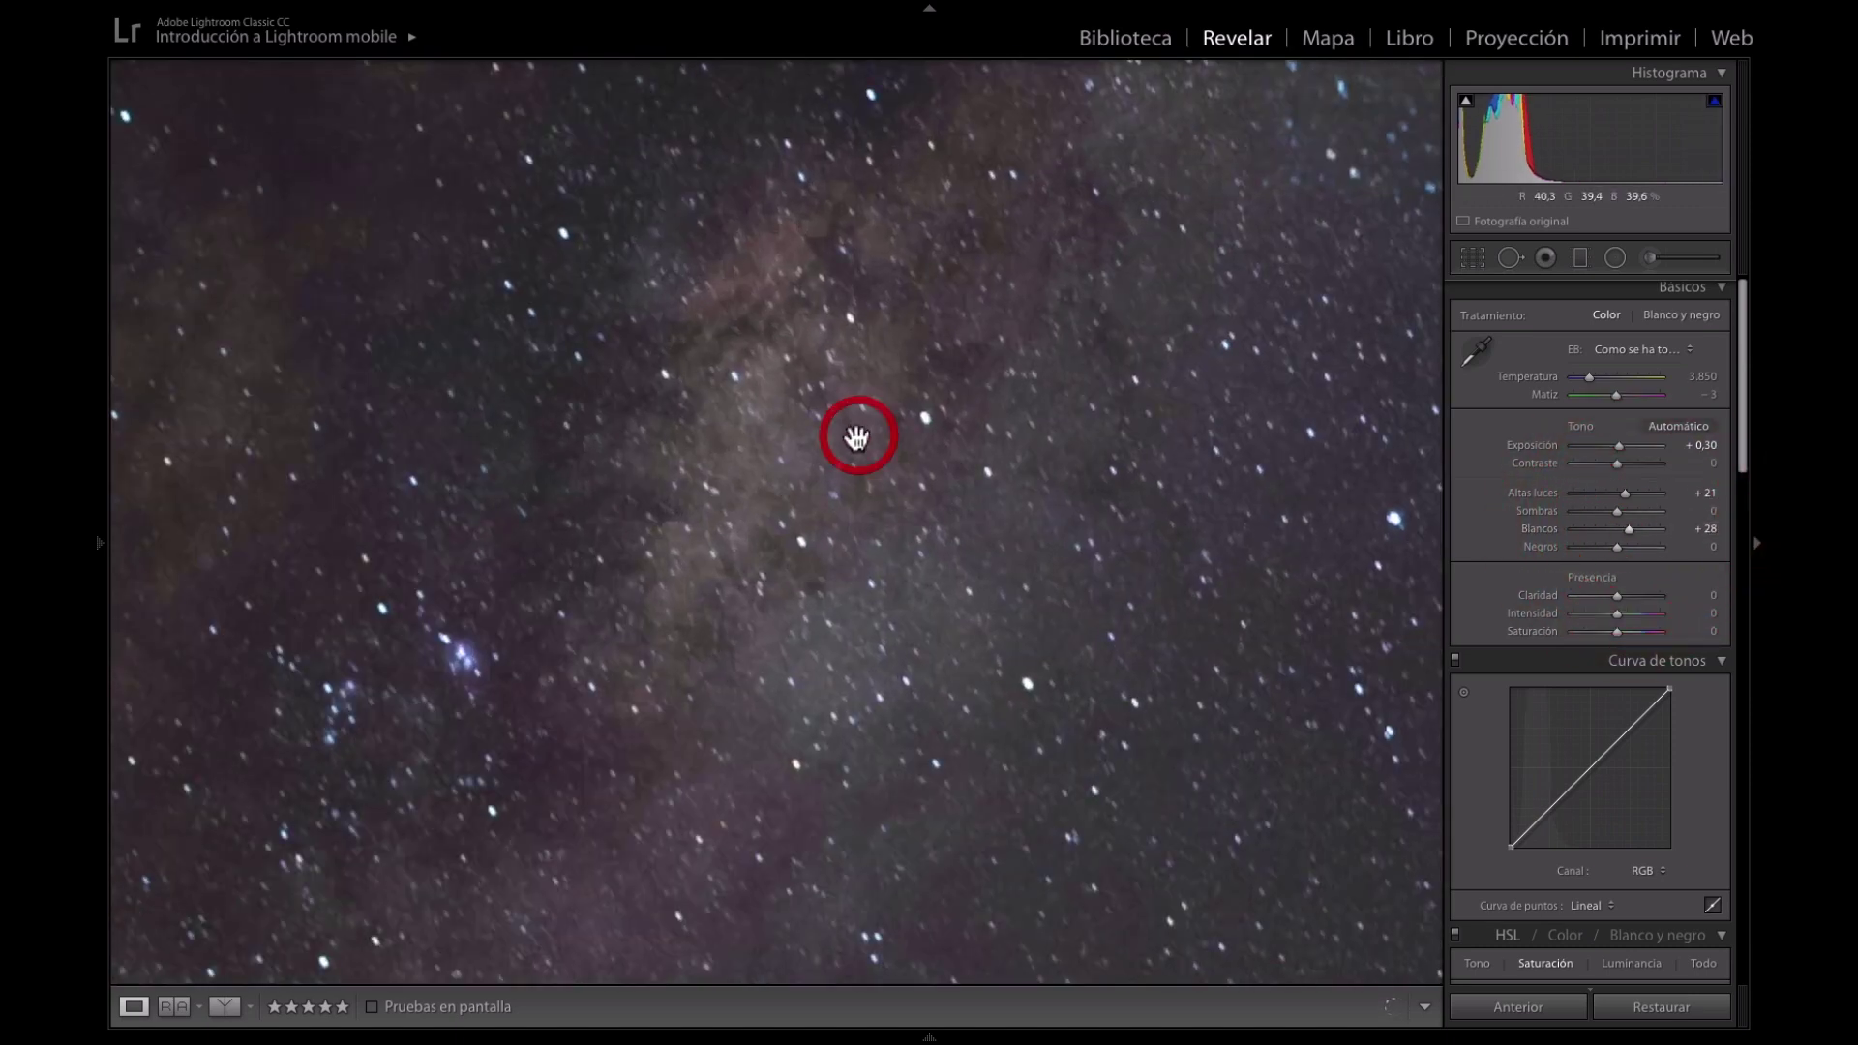
drag(857, 438, 1053, 520)
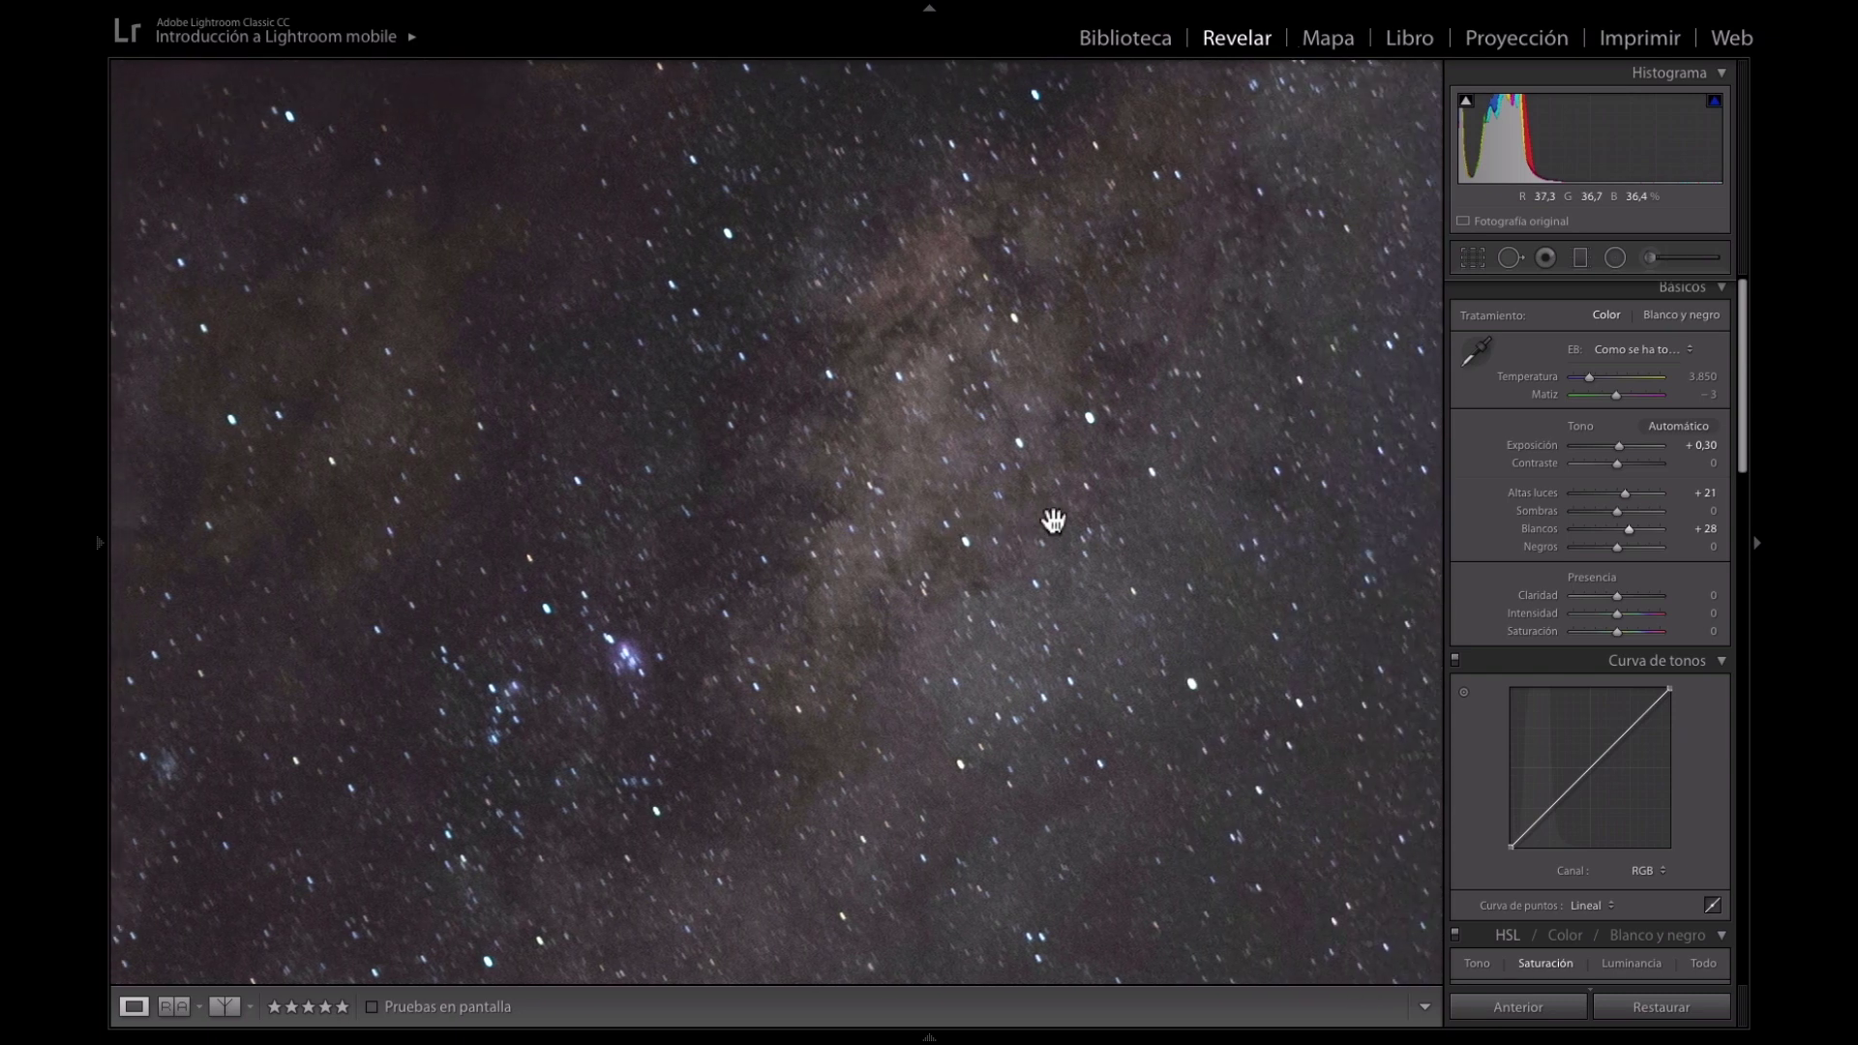
drag(934, 560, 893, 714)
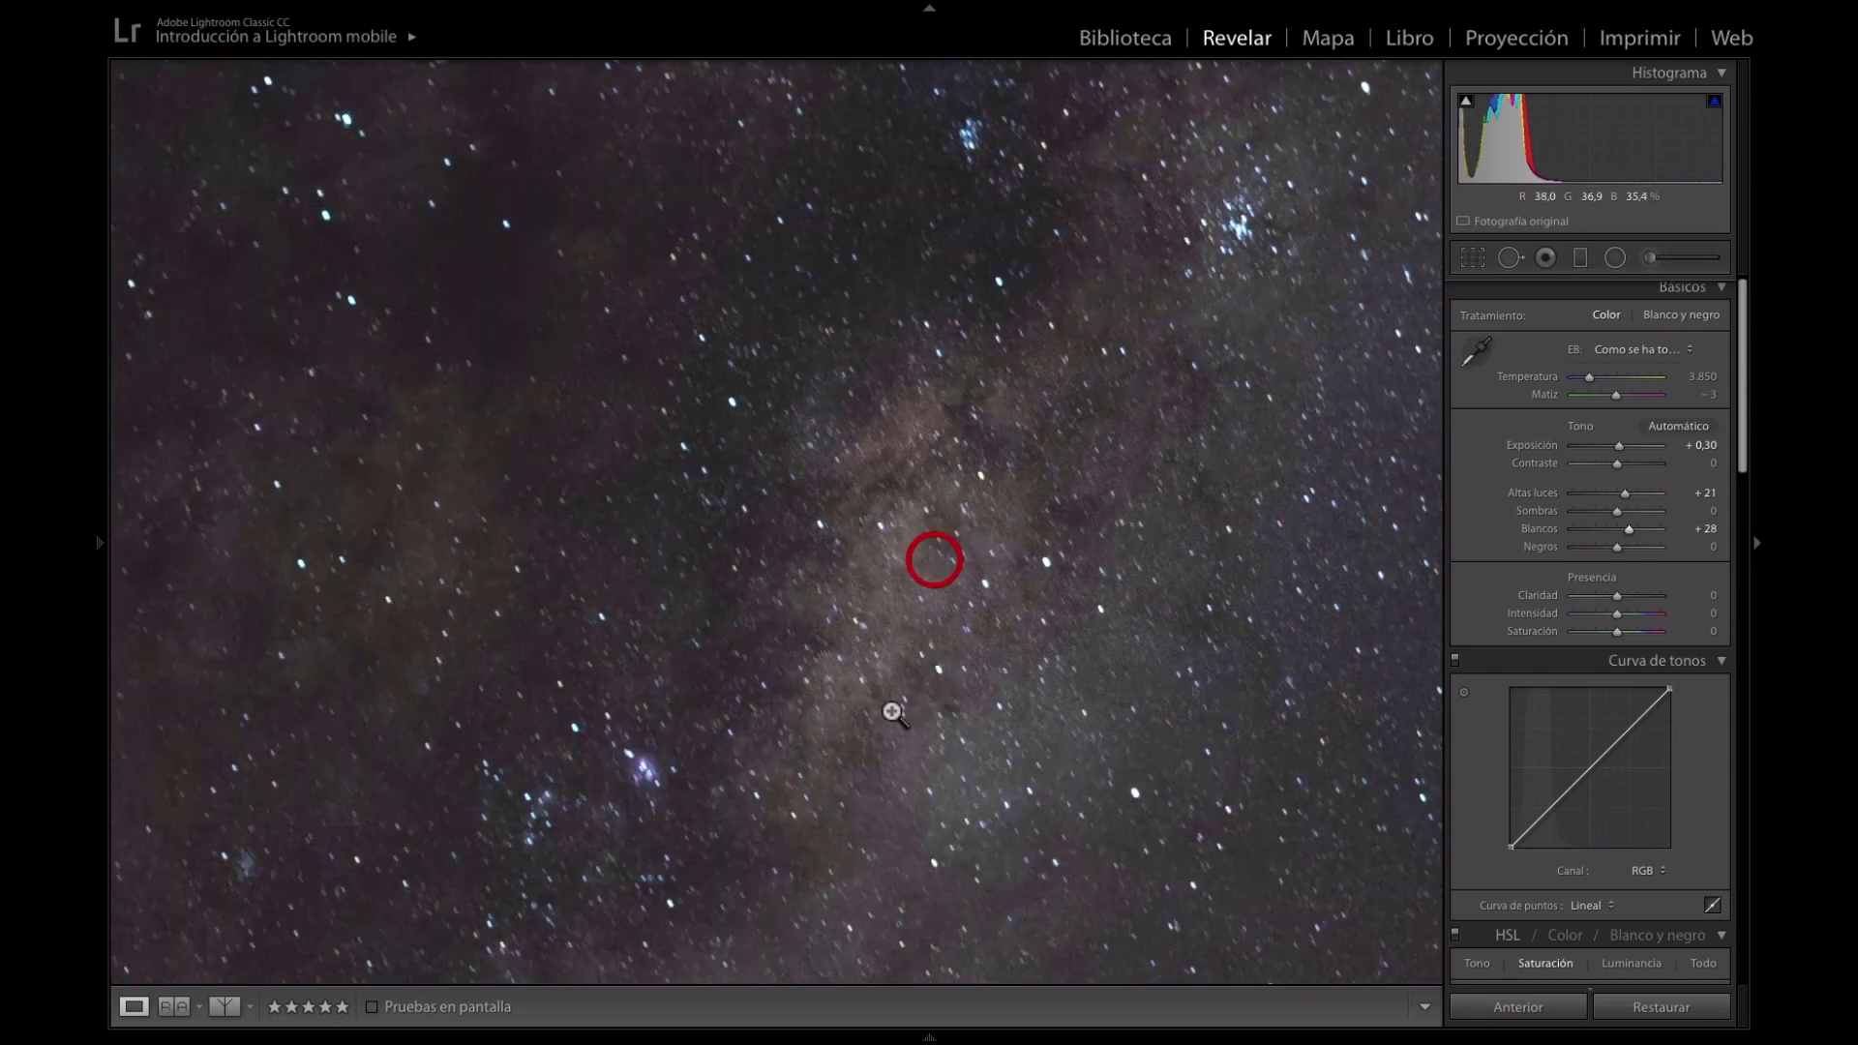
click(893, 714)
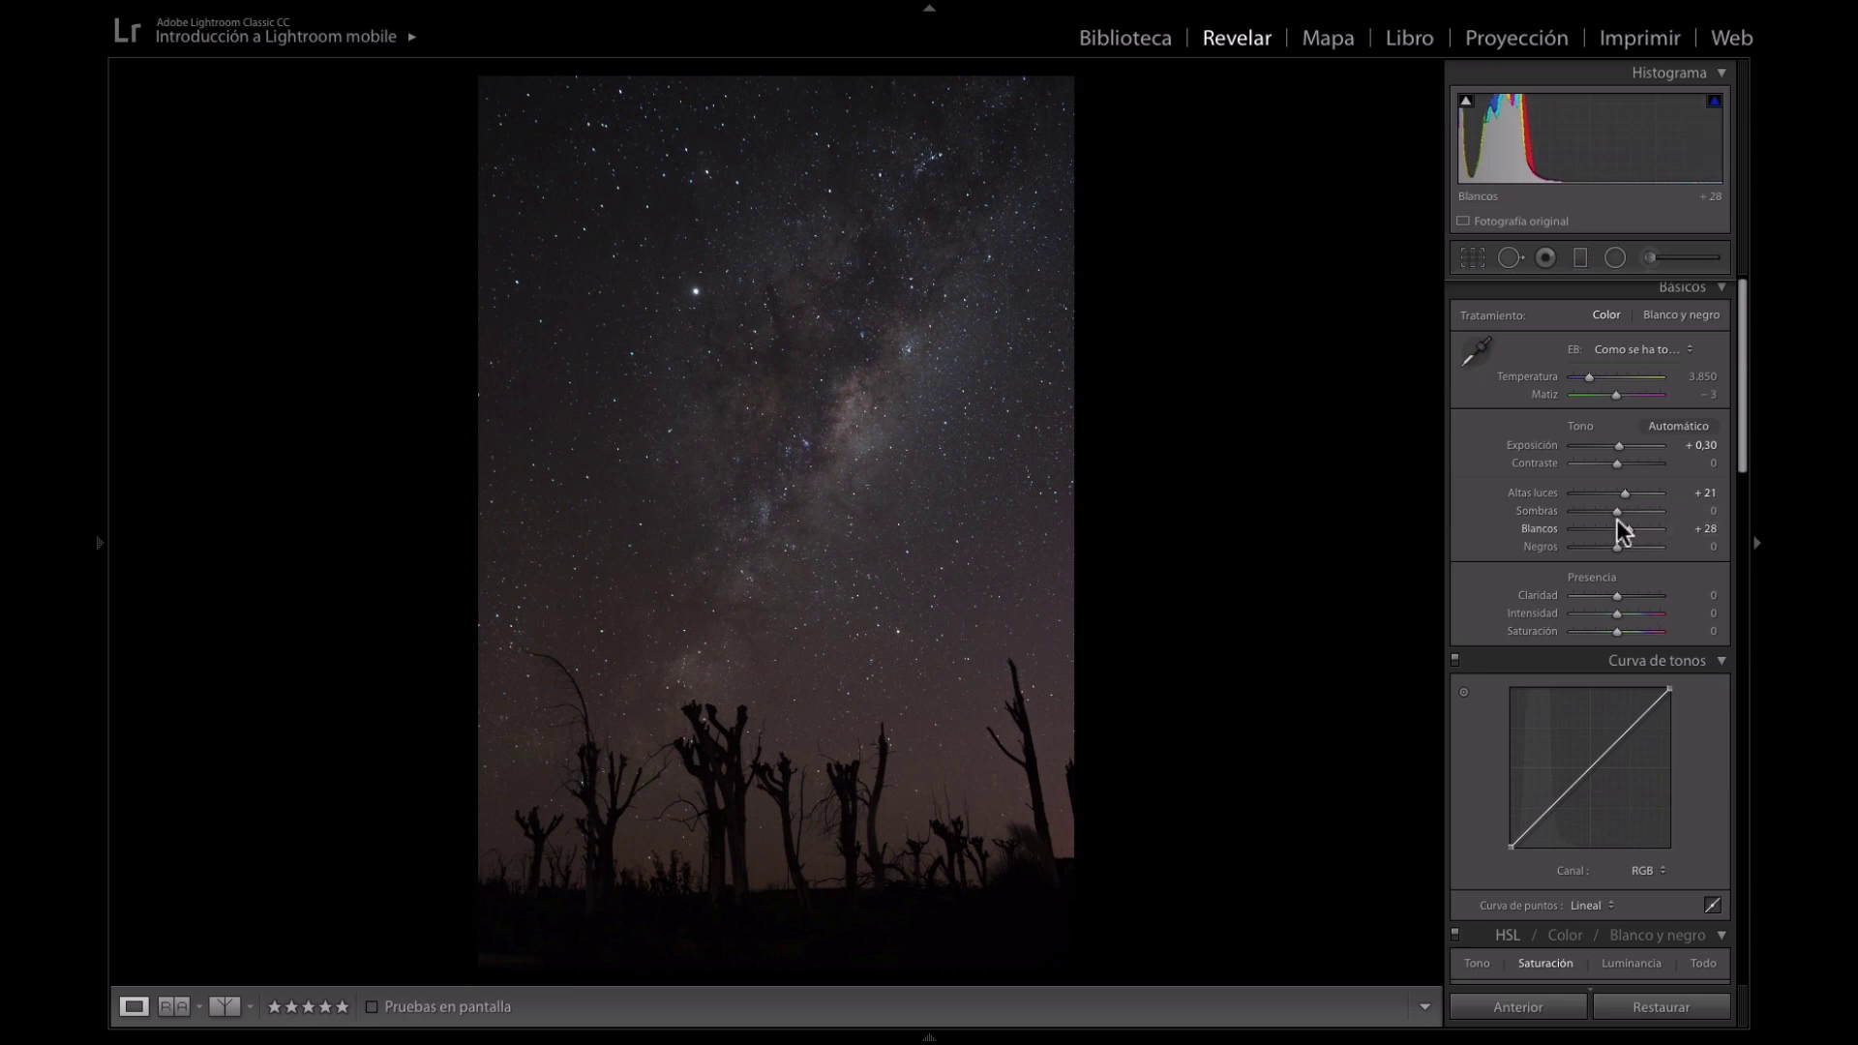
drag(1618, 513, 1622, 509)
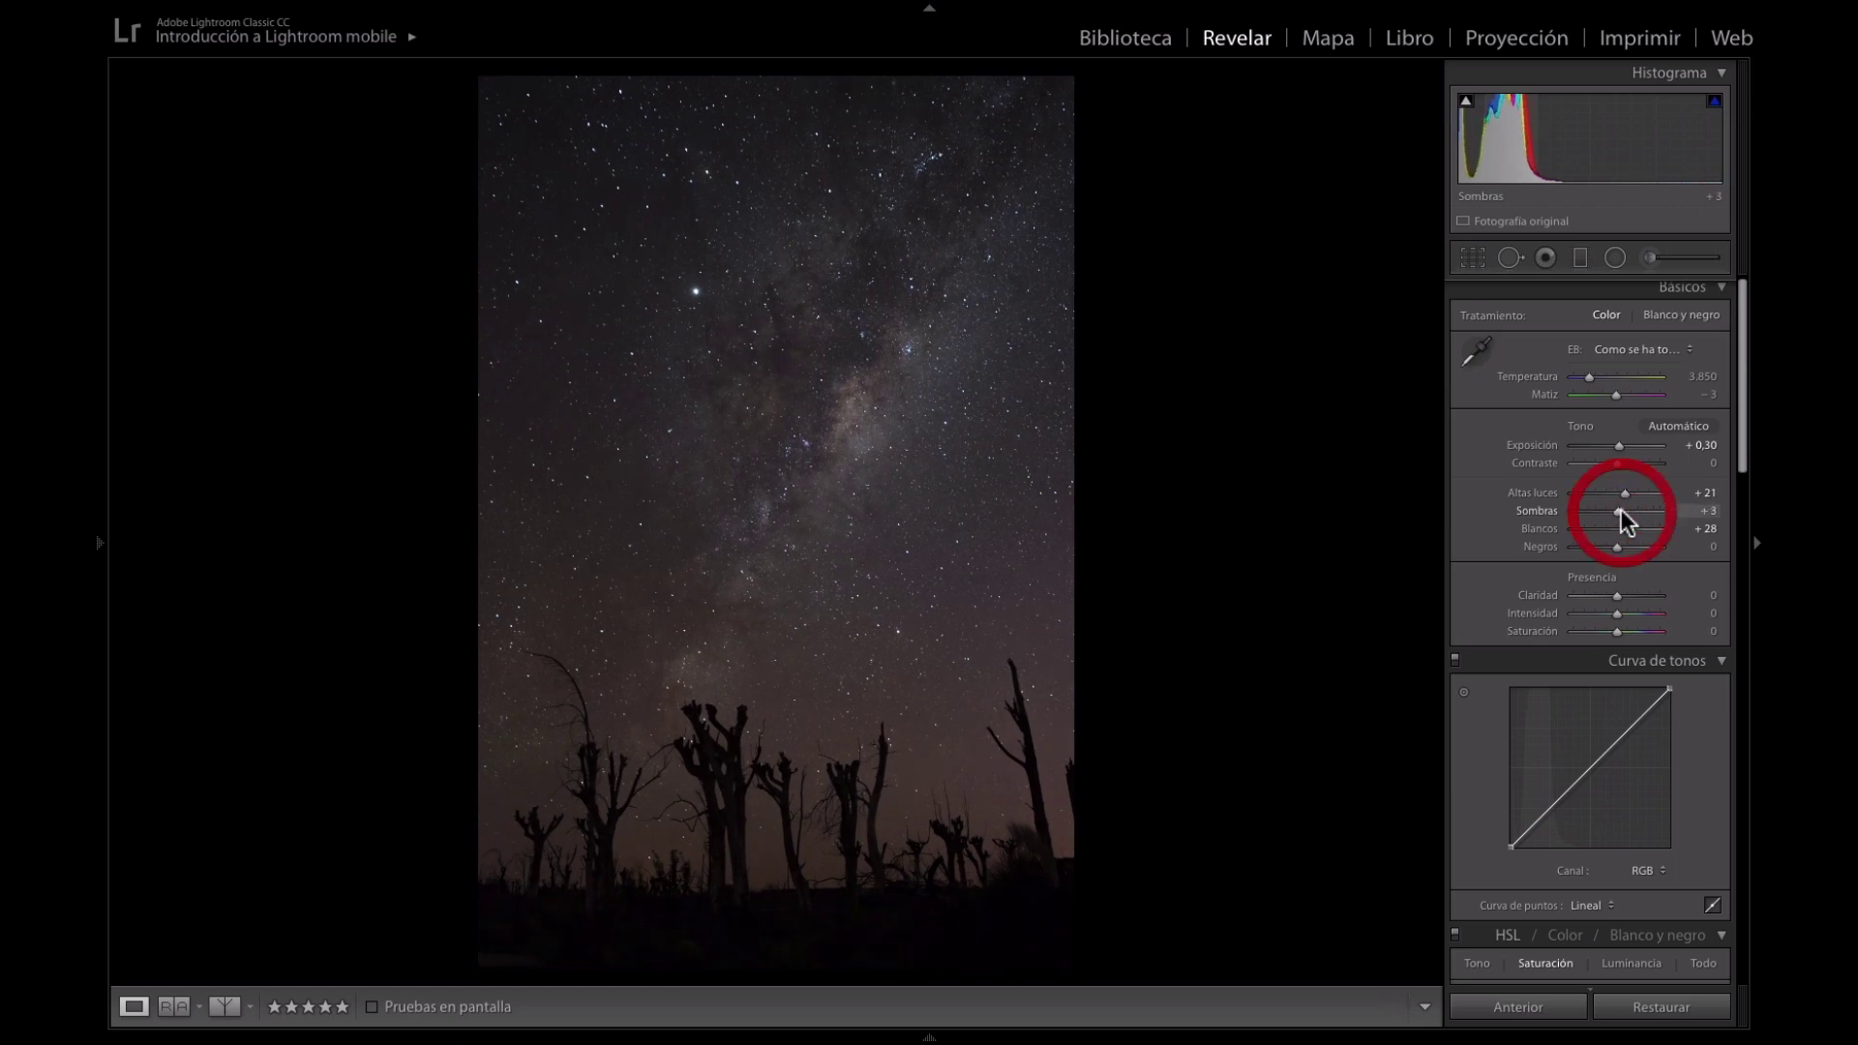
drag(1622, 509, 1611, 549)
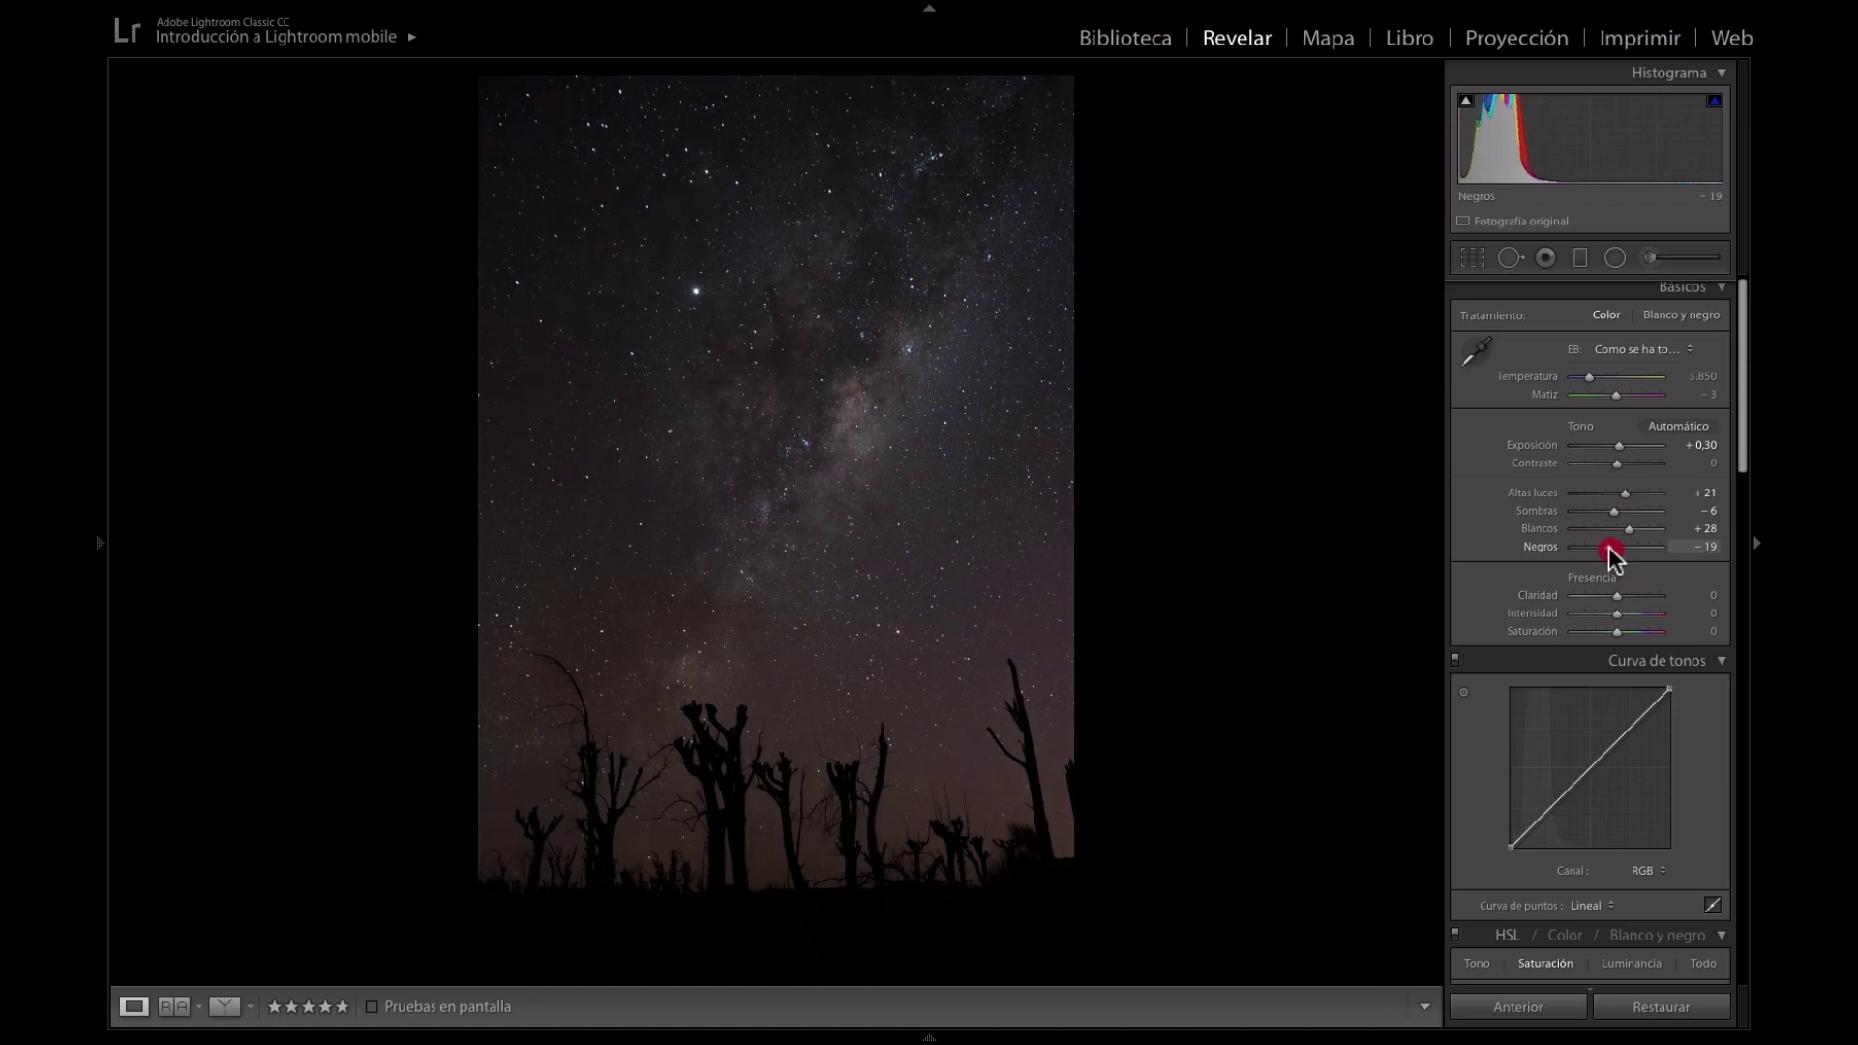
click(1608, 547)
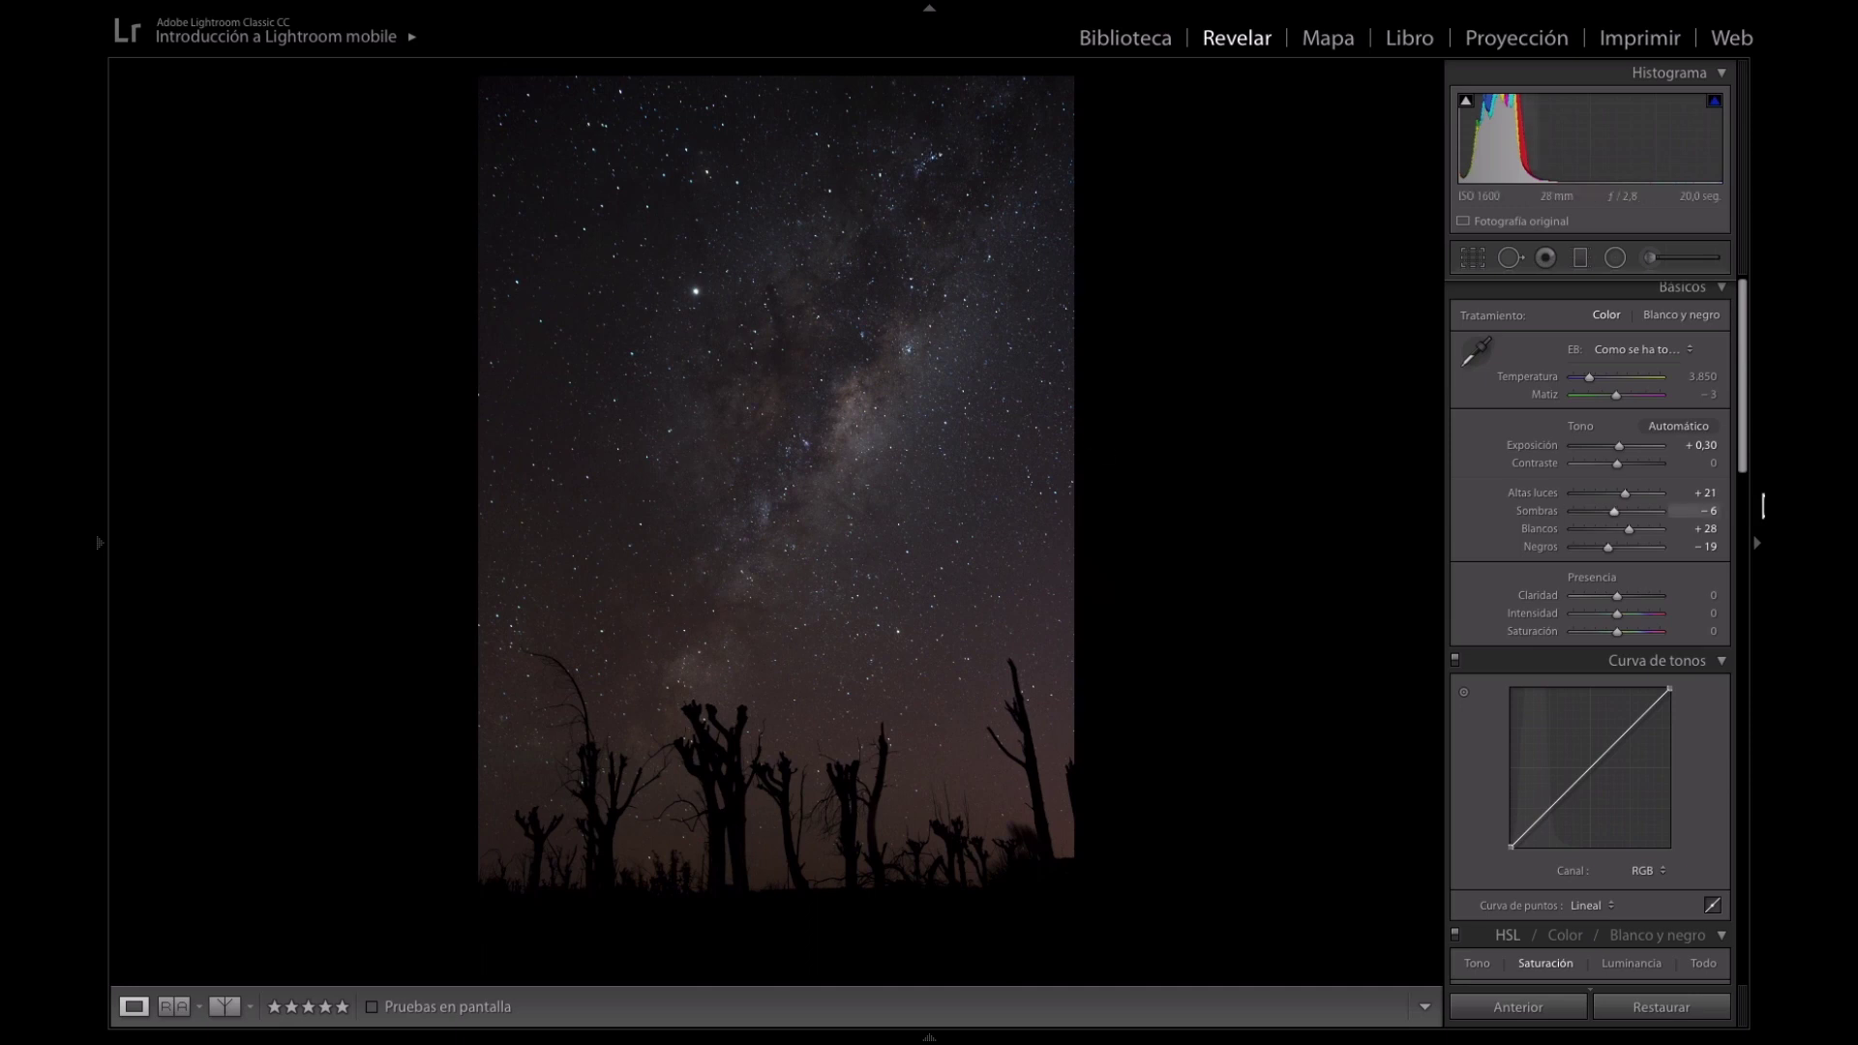
Set Contrast to +13 and Saturation to +18.
drag(1619, 468, 1628, 472)
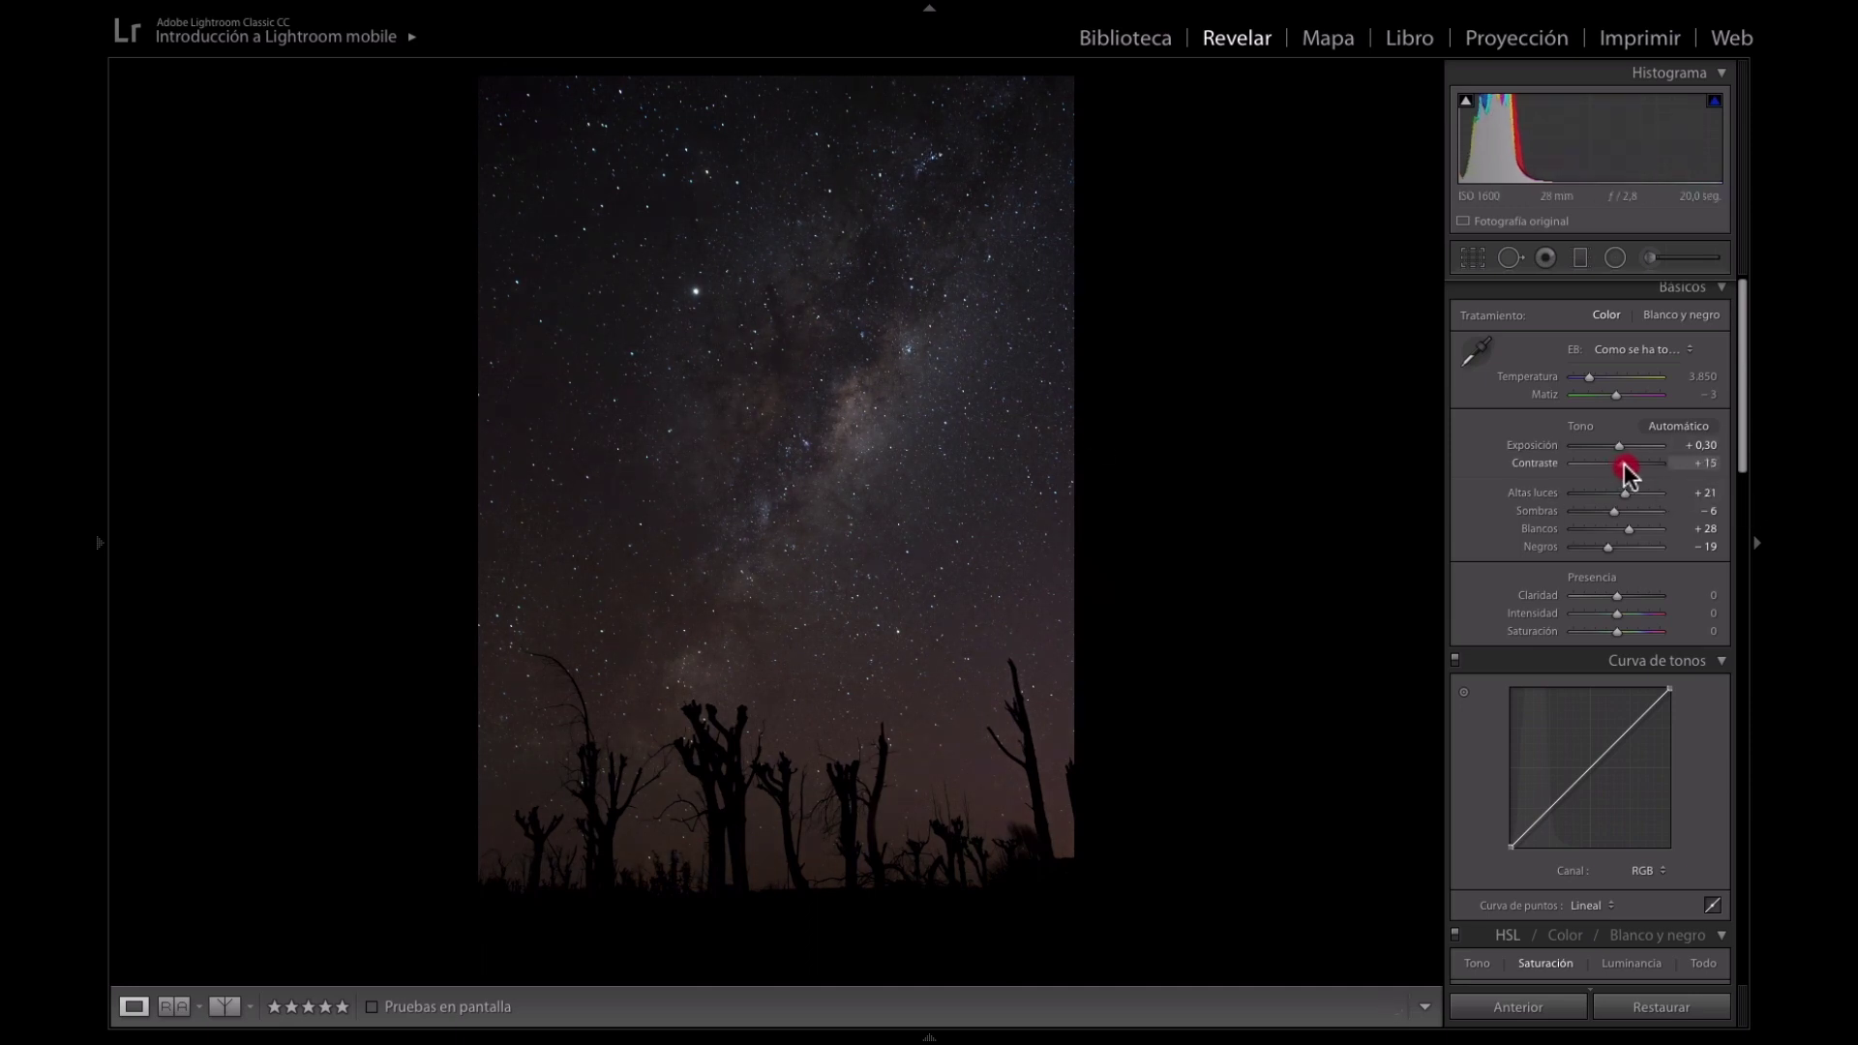
drag(1627, 466, 1622, 466)
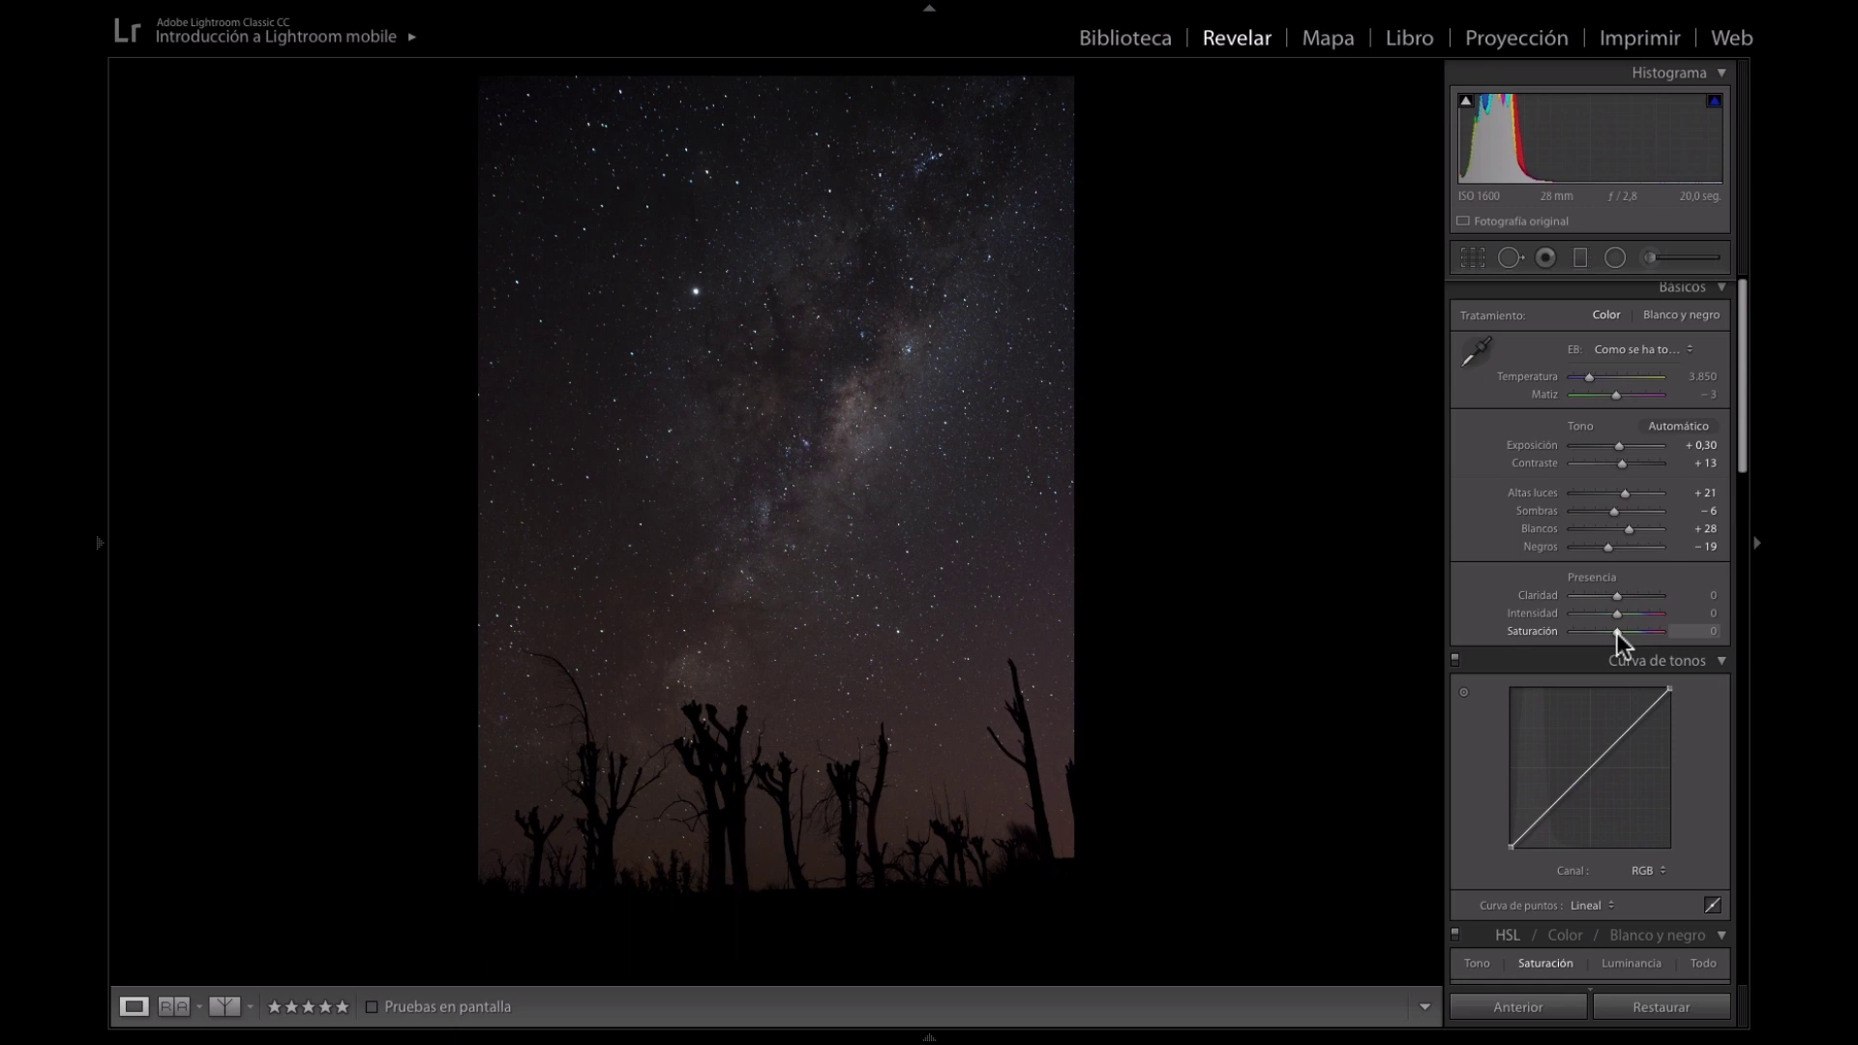
drag(1617, 633, 1747, 634)
drag(1653, 635, 1627, 641)
drag(1626, 639, 1625, 639)
click(1626, 640)
Lower the Camera Calibration Blue Primary saturation to −63.
scroll(1559, 536, down, 5)
scroll(1558, 534, down, 5)
scroll(1558, 535, down, 8)
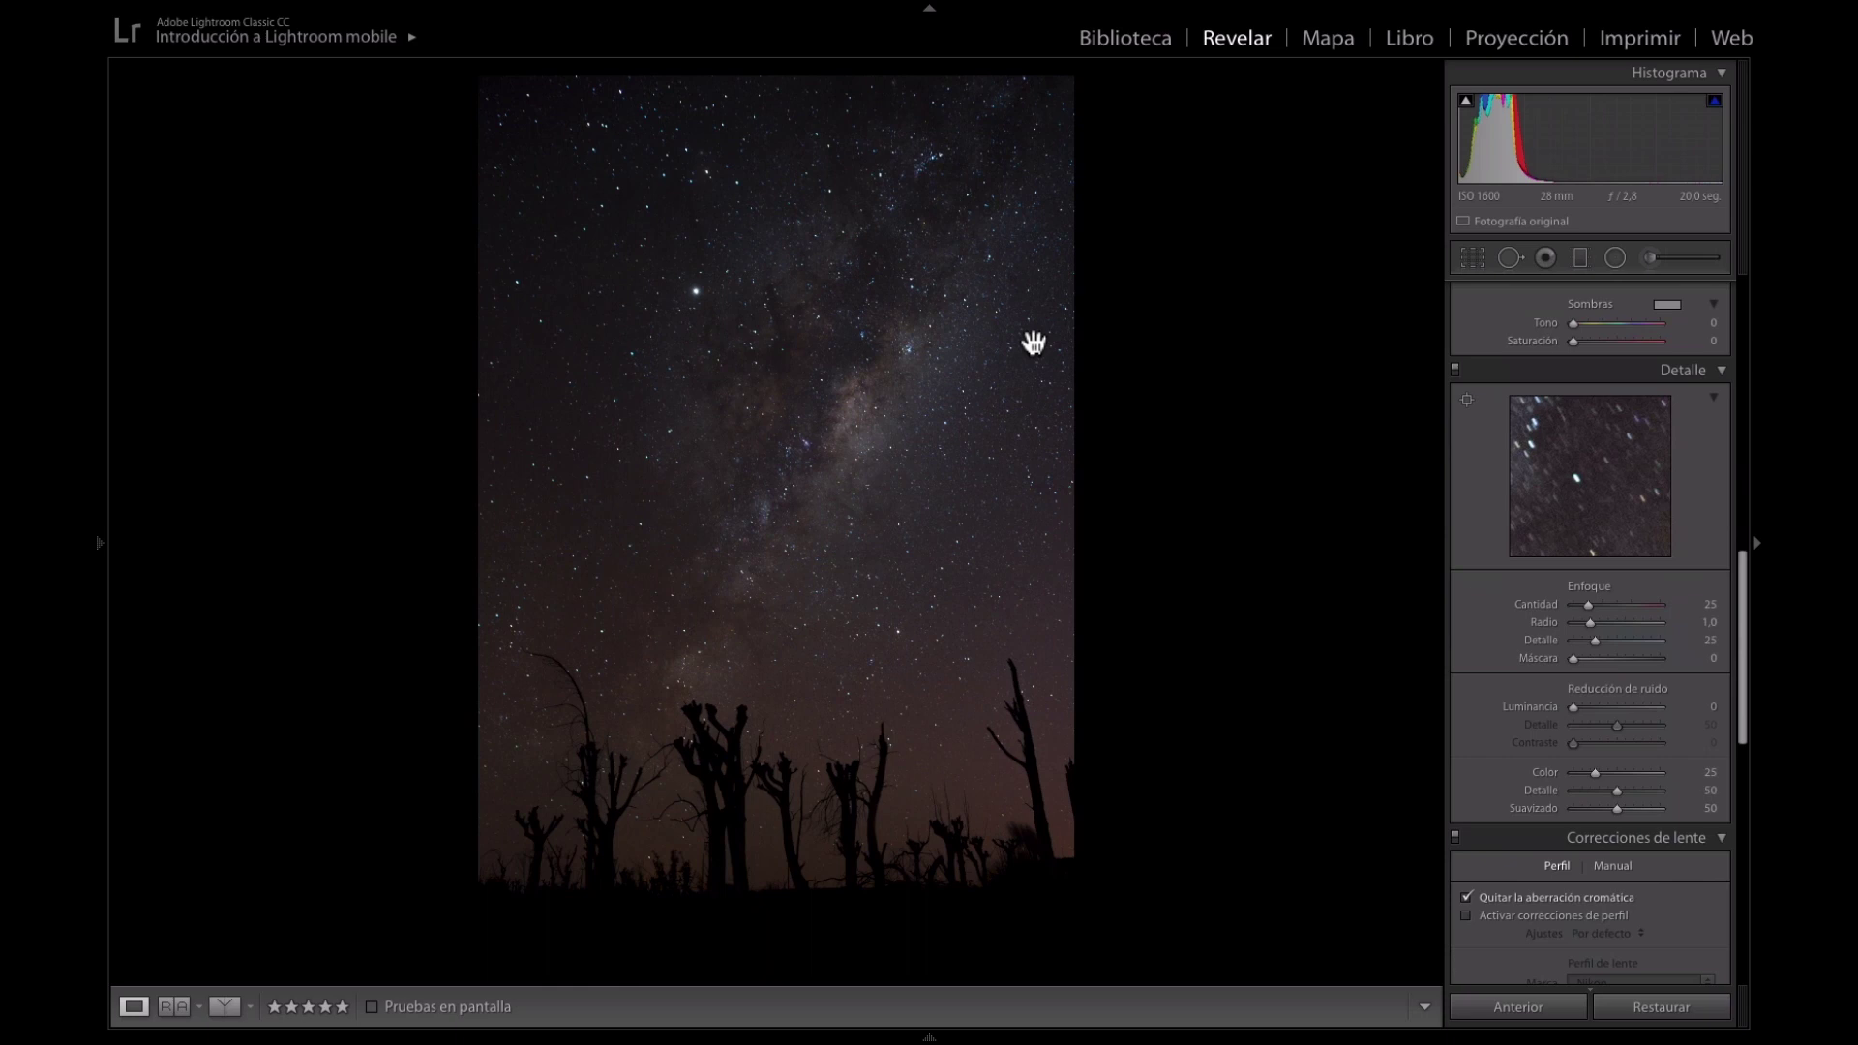
click(747, 241)
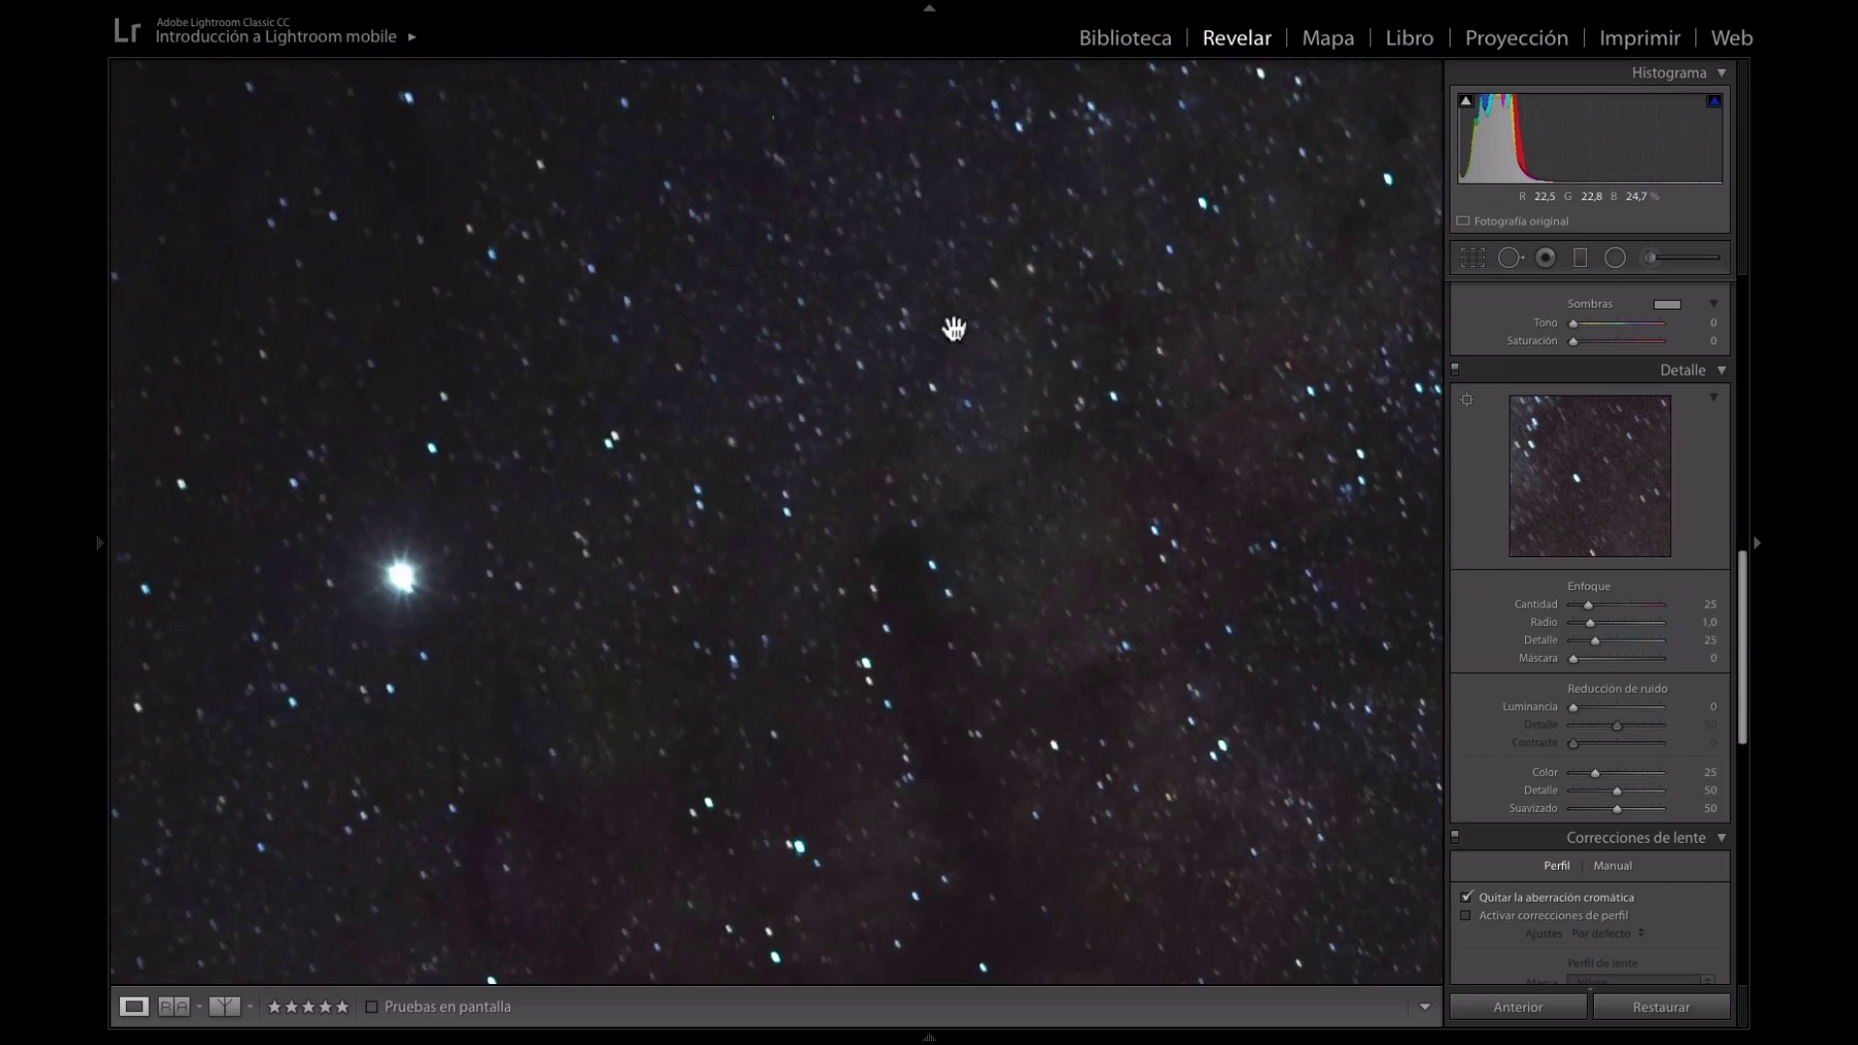
click(1097, 450)
scroll(1540, 631, down, 10)
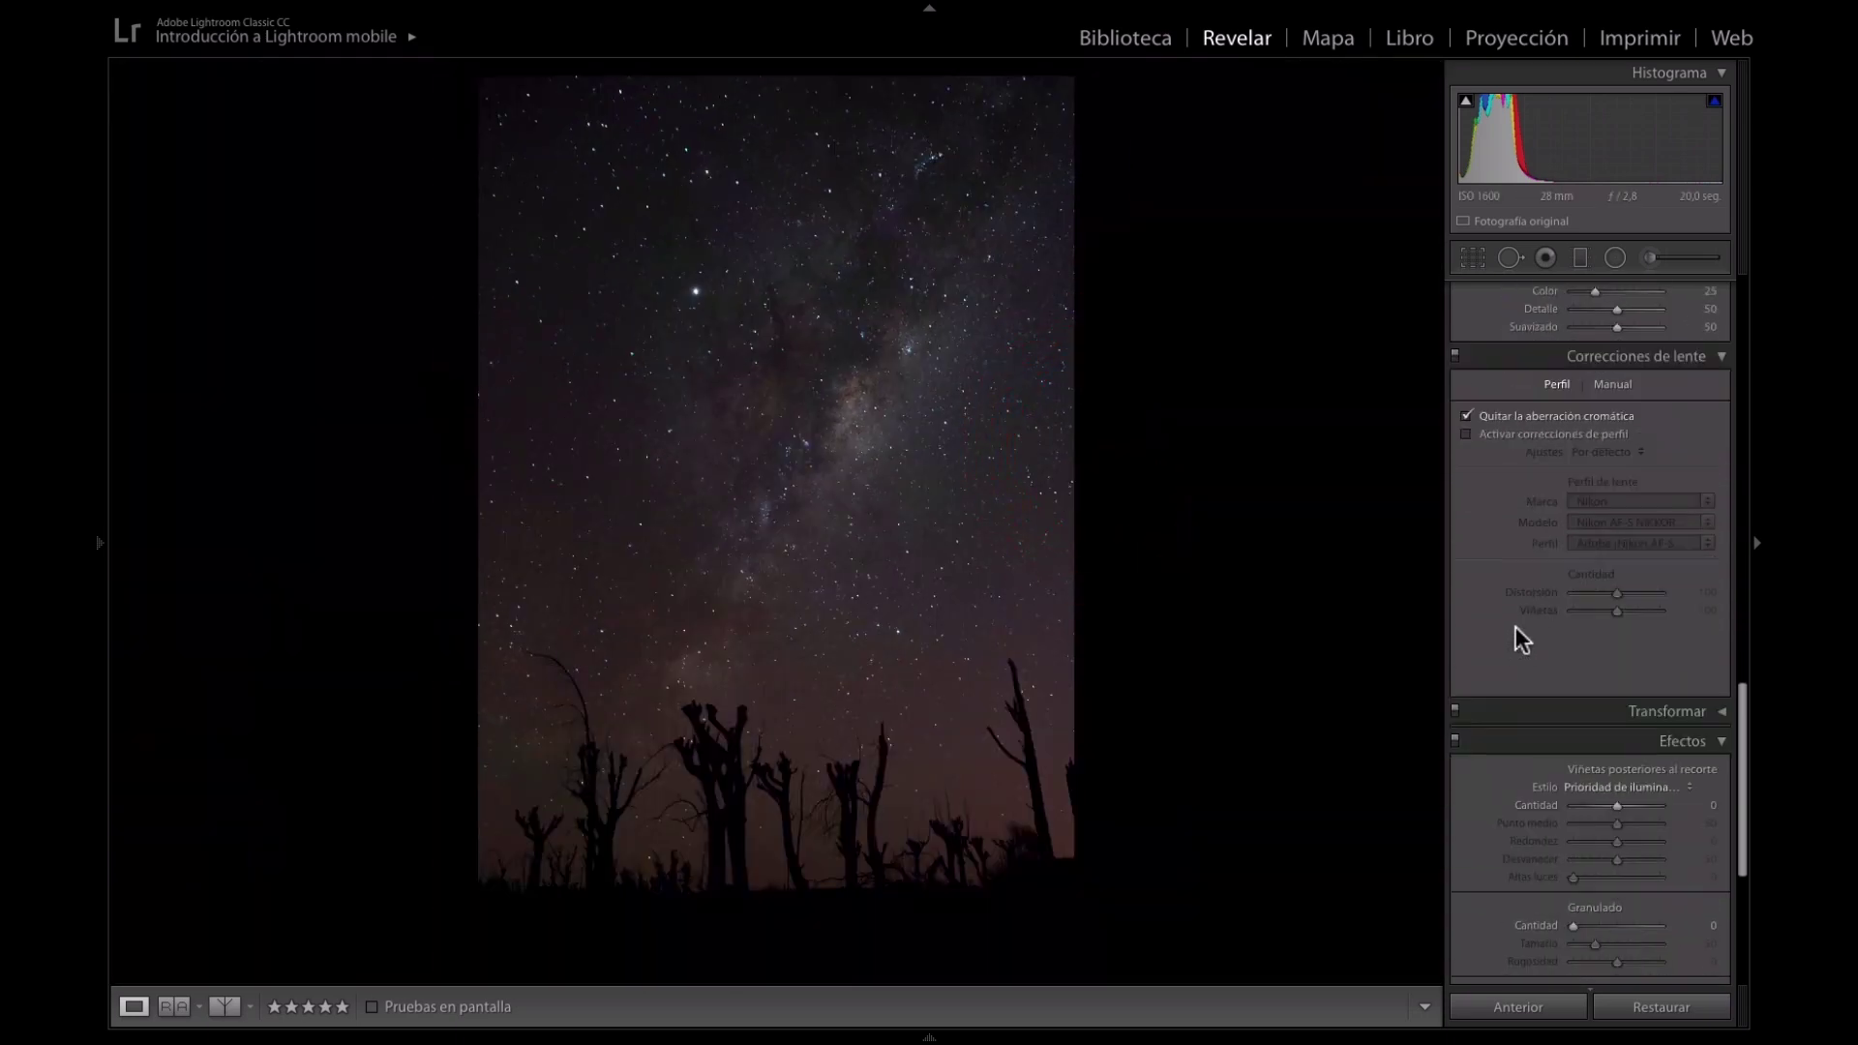
scroll(1515, 625, down, 8)
scroll(1517, 626, up, 1)
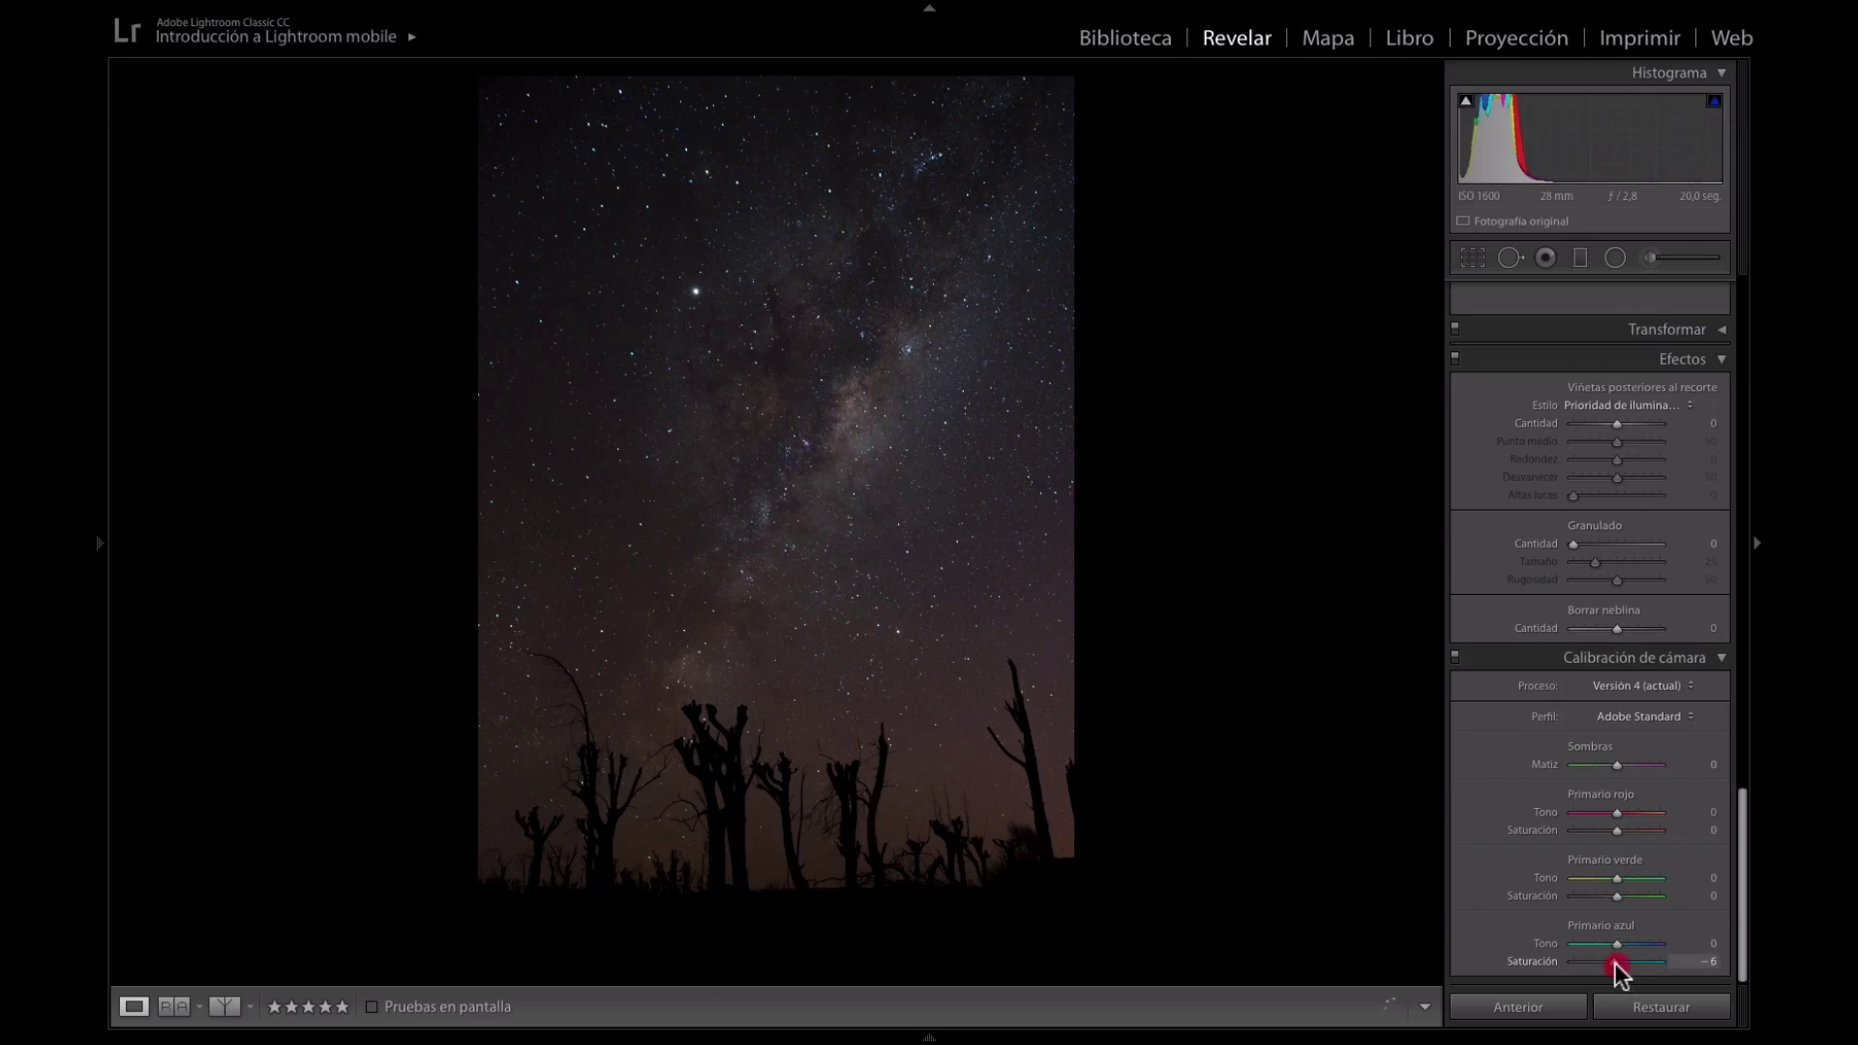
drag(1616, 962, 1614, 962)
drag(1612, 962, 1612, 961)
drag(1607, 961, 1586, 961)
Switch the HSL panel to its Saturation tab after glancing at Hue and Luminance.
scroll(1585, 876, up, 3)
scroll(1585, 877, up, 6)
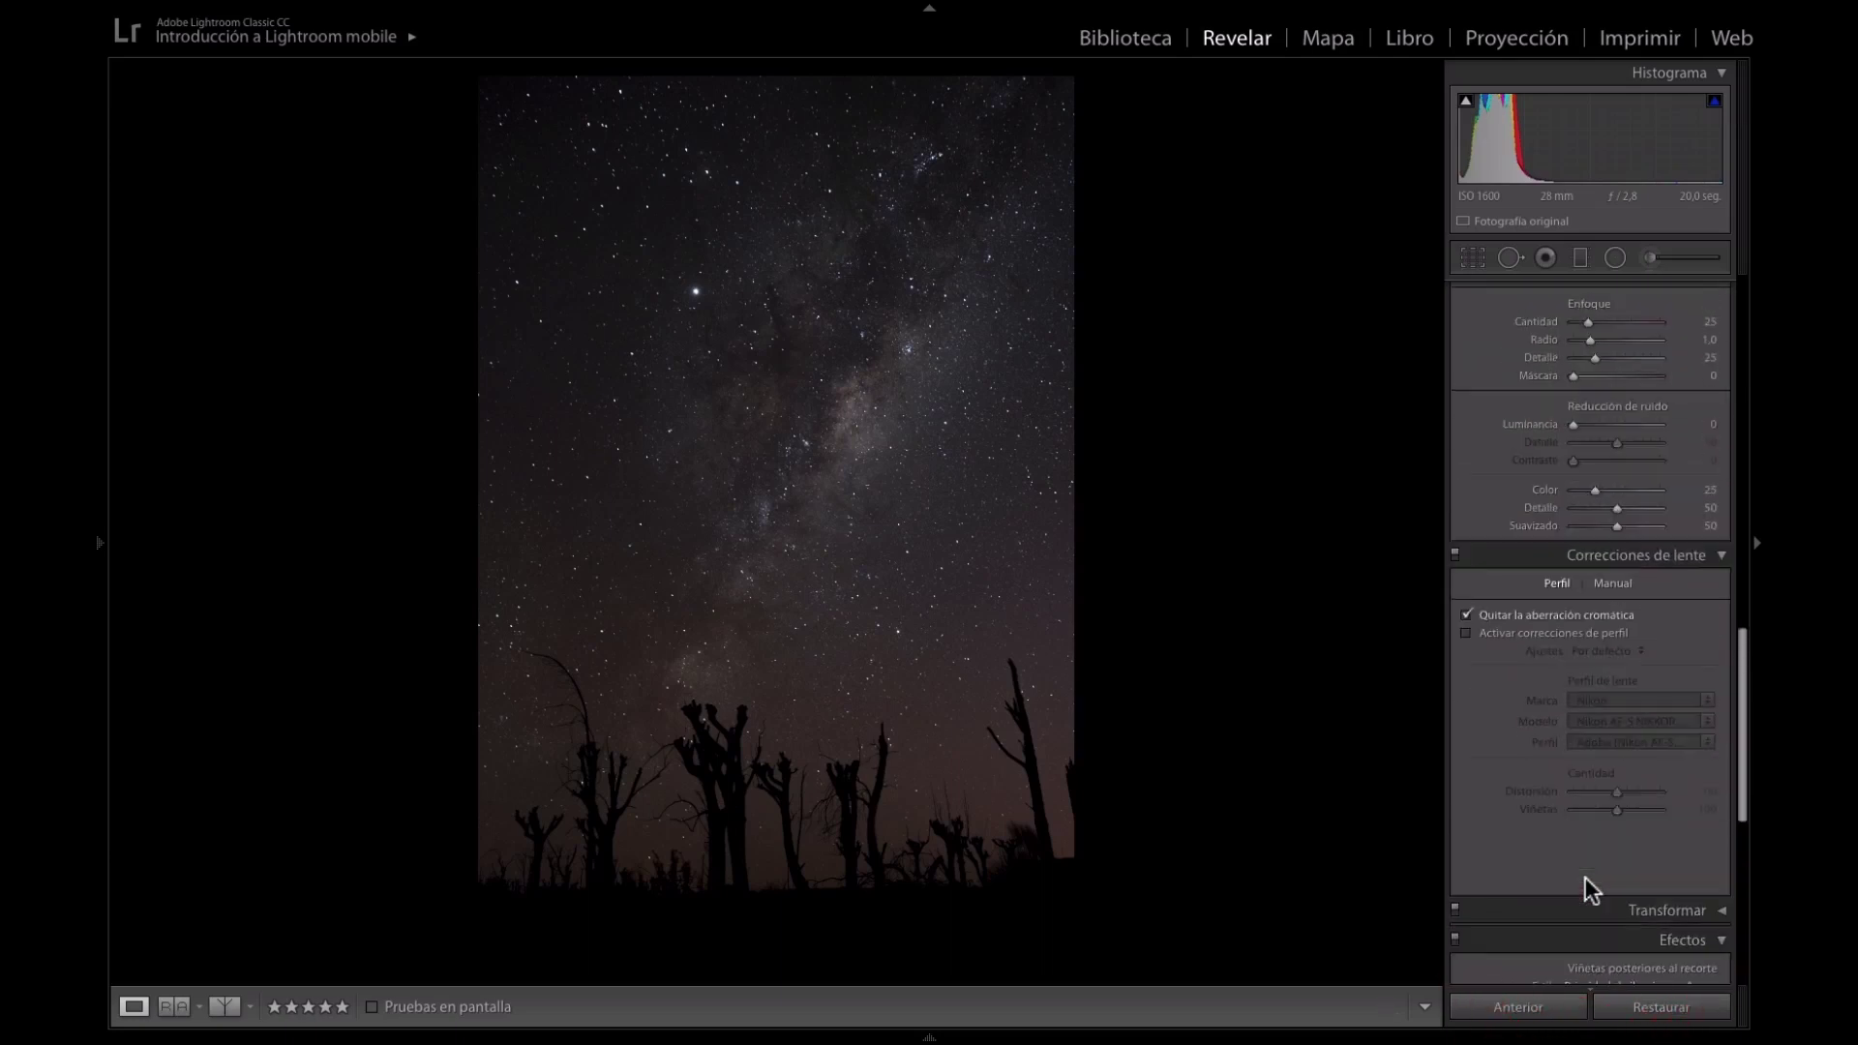
scroll(1566, 716, up, 3)
scroll(1566, 716, up, 3)
scroll(1566, 716, up, 3)
scroll(1566, 716, up, 3)
scroll(1566, 717, up, 2)
scroll(1565, 719, up, 2)
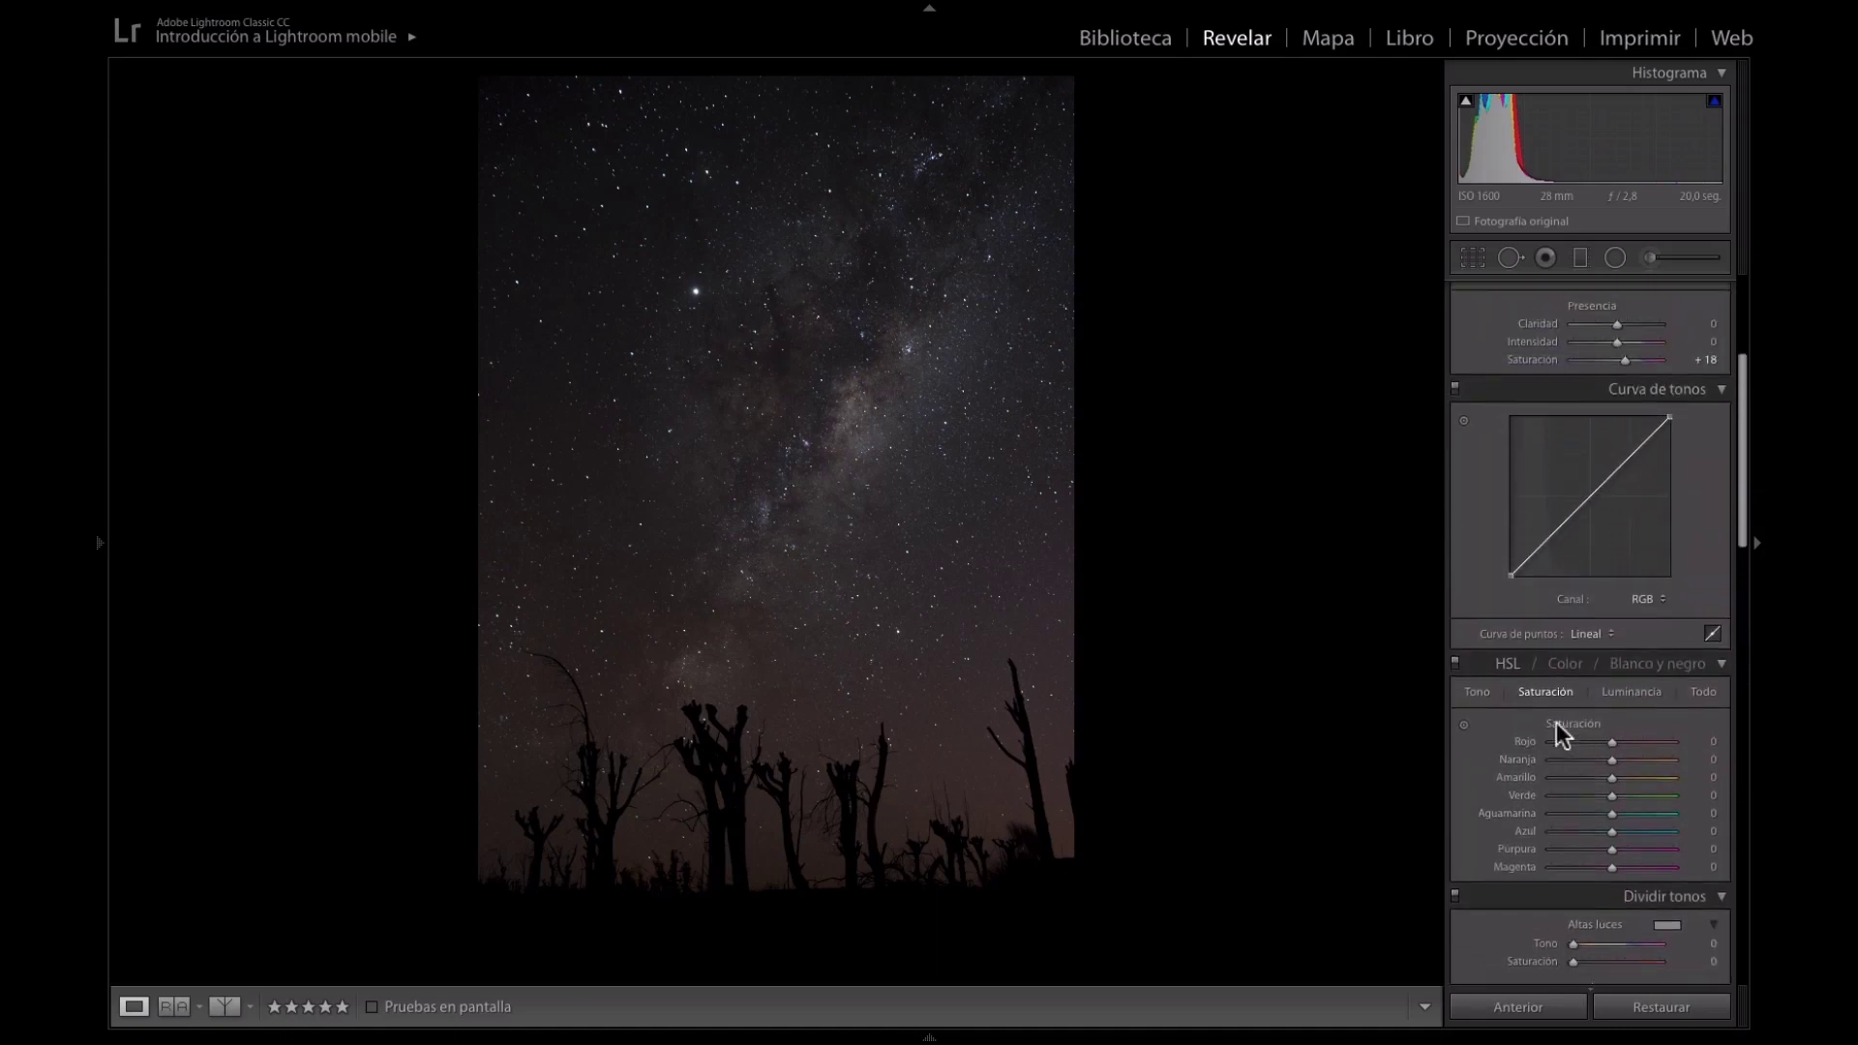
click(1464, 693)
click(1524, 696)
click(1549, 693)
click(1626, 693)
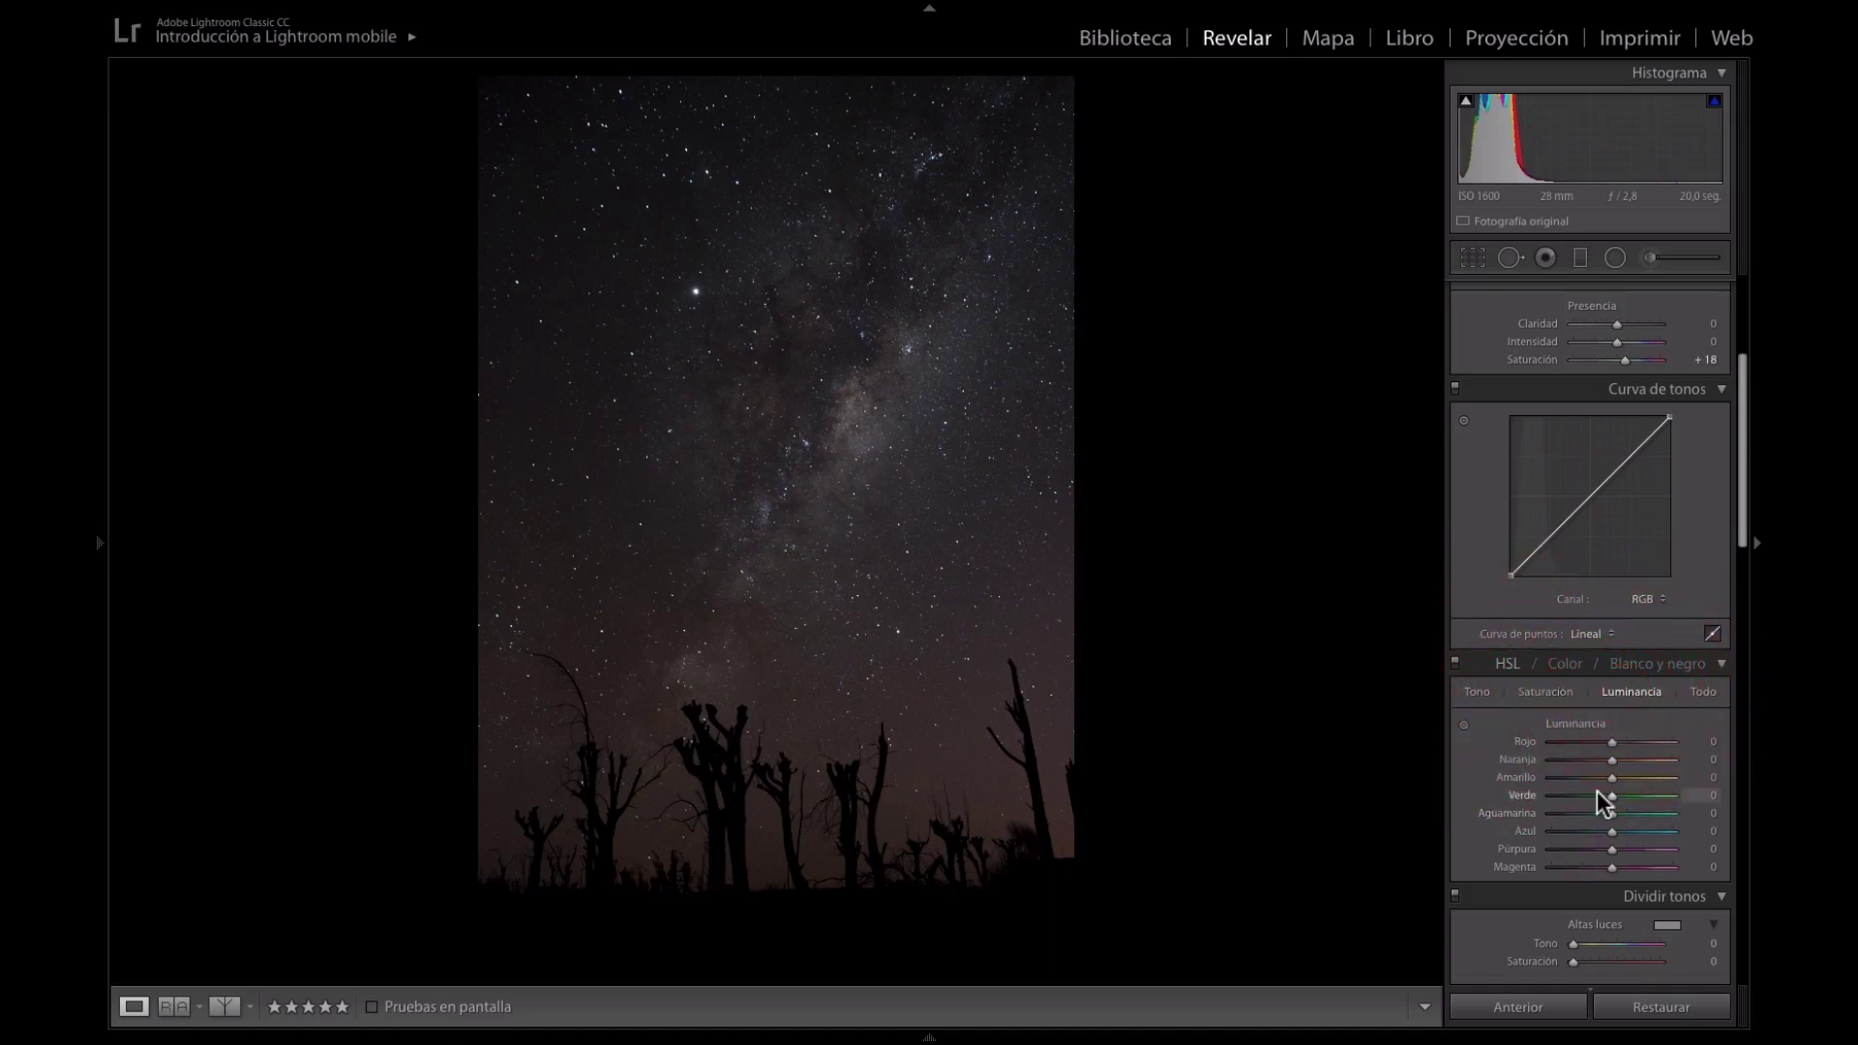
click(1559, 691)
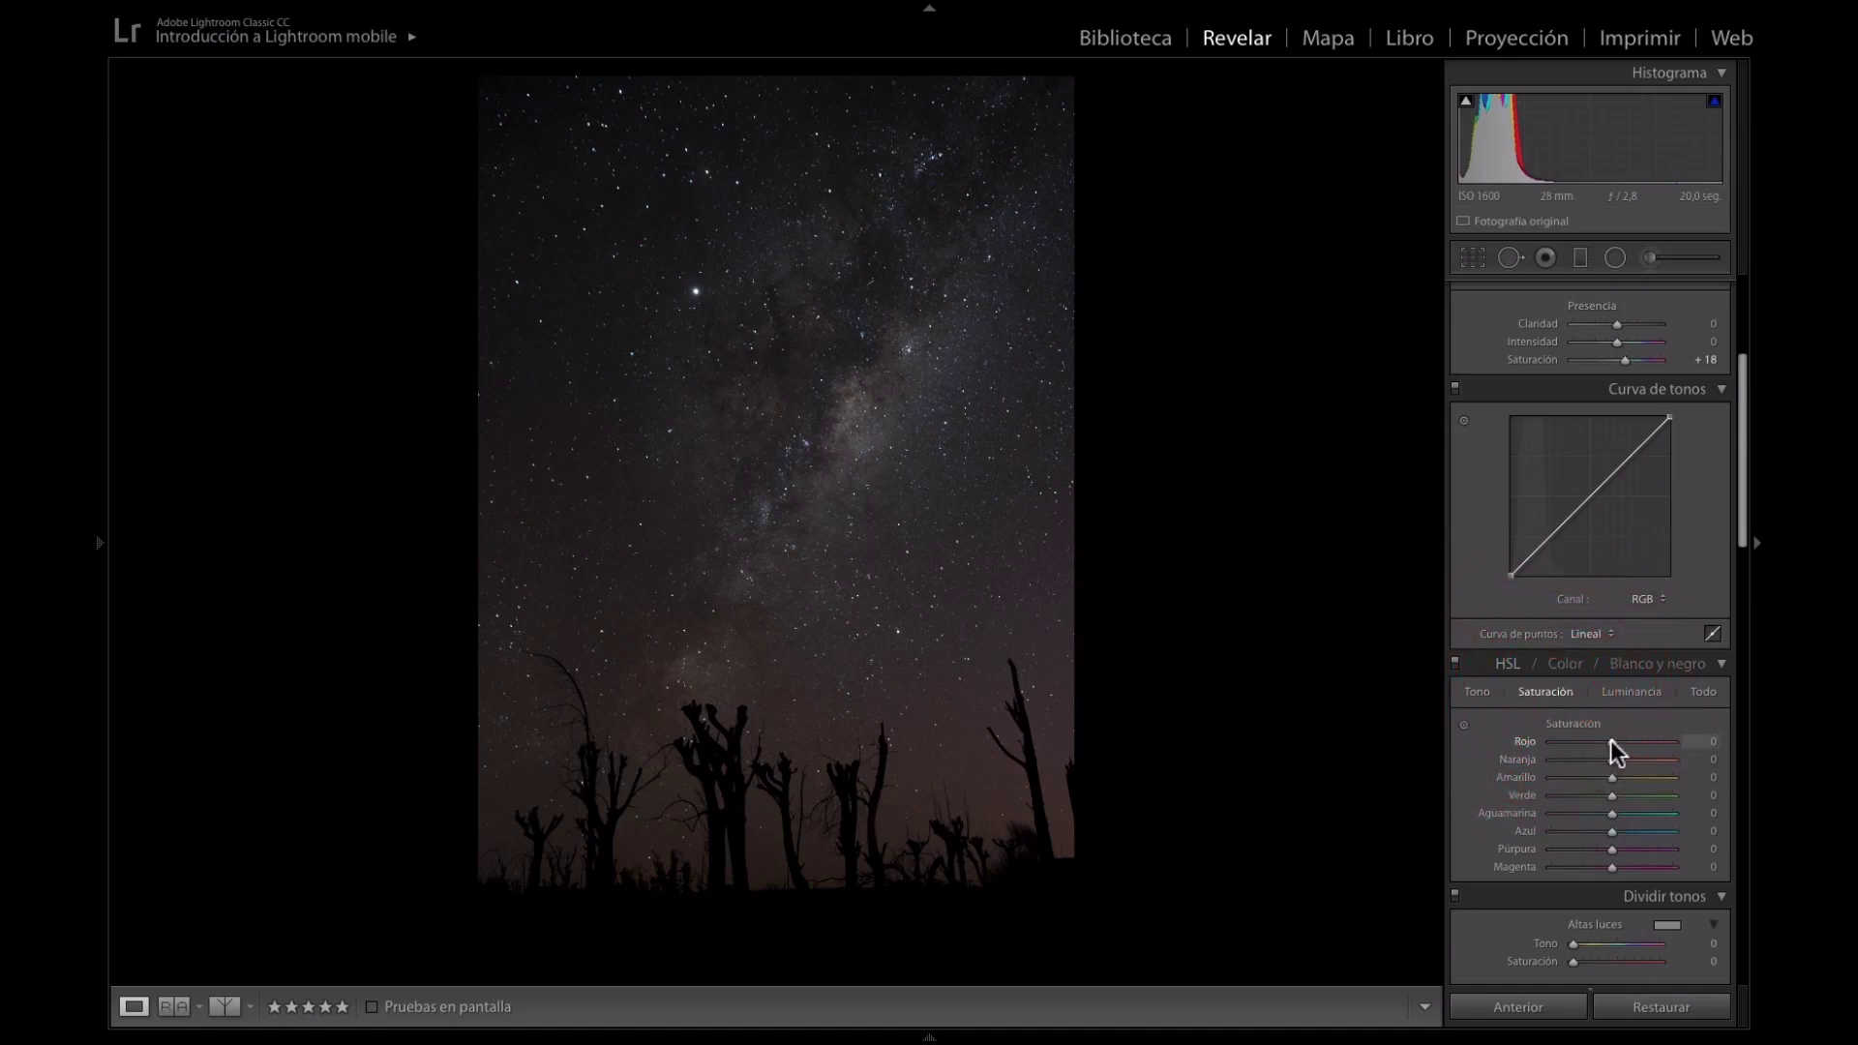
click(856, 384)
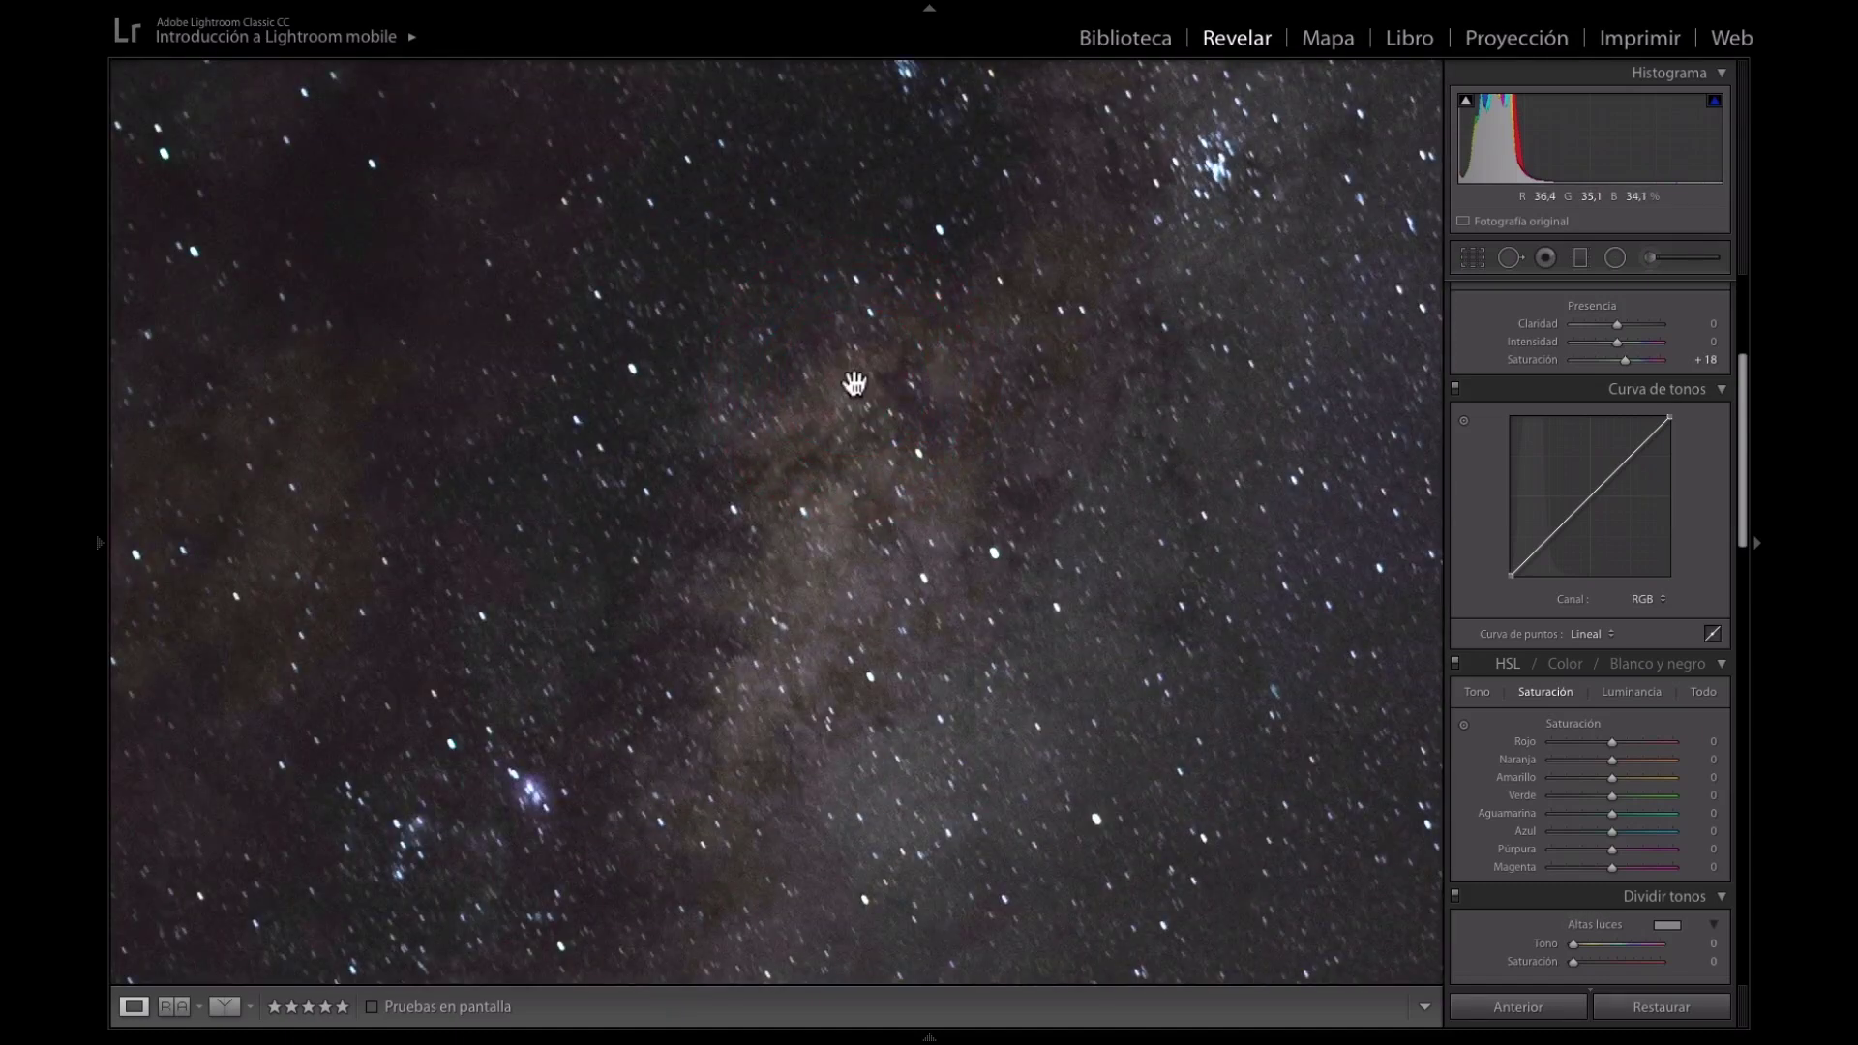
click(851, 383)
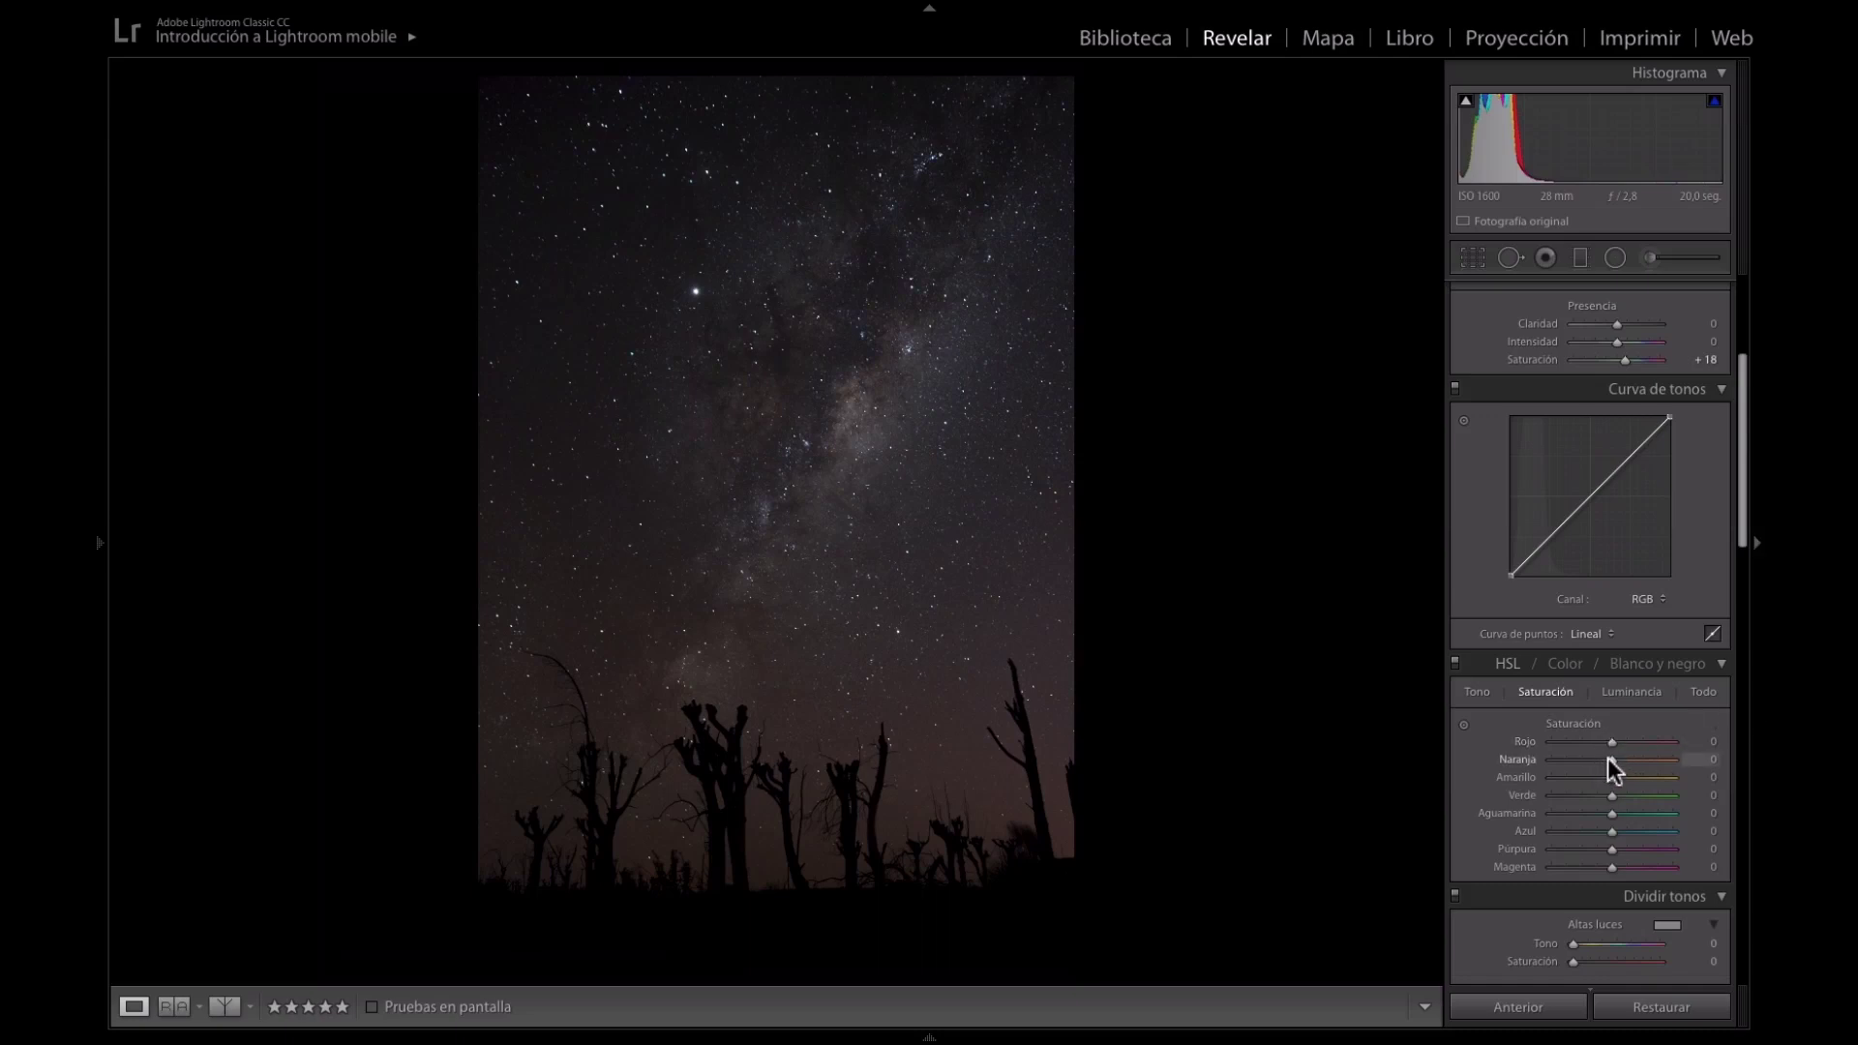
Set HSL saturation to Red +9, Orange +8 and Blue −25.
mouse_move(1607, 741)
mouse_down()
mouse_move(1686, 742)
mouse_move(1558, 750)
mouse_move(1623, 744)
mouse_move(1599, 742)
mouse_move(1618, 765)
mouse_move(1619, 740)
mouse_up()
drag(1617, 741, 1618, 741)
drag(1608, 830, 1589, 830)
double_click(1633, 830)
drag(1610, 831, 1595, 834)
Add luminance noise reduction in the Detail panel.
scroll(1541, 733, up, 5)
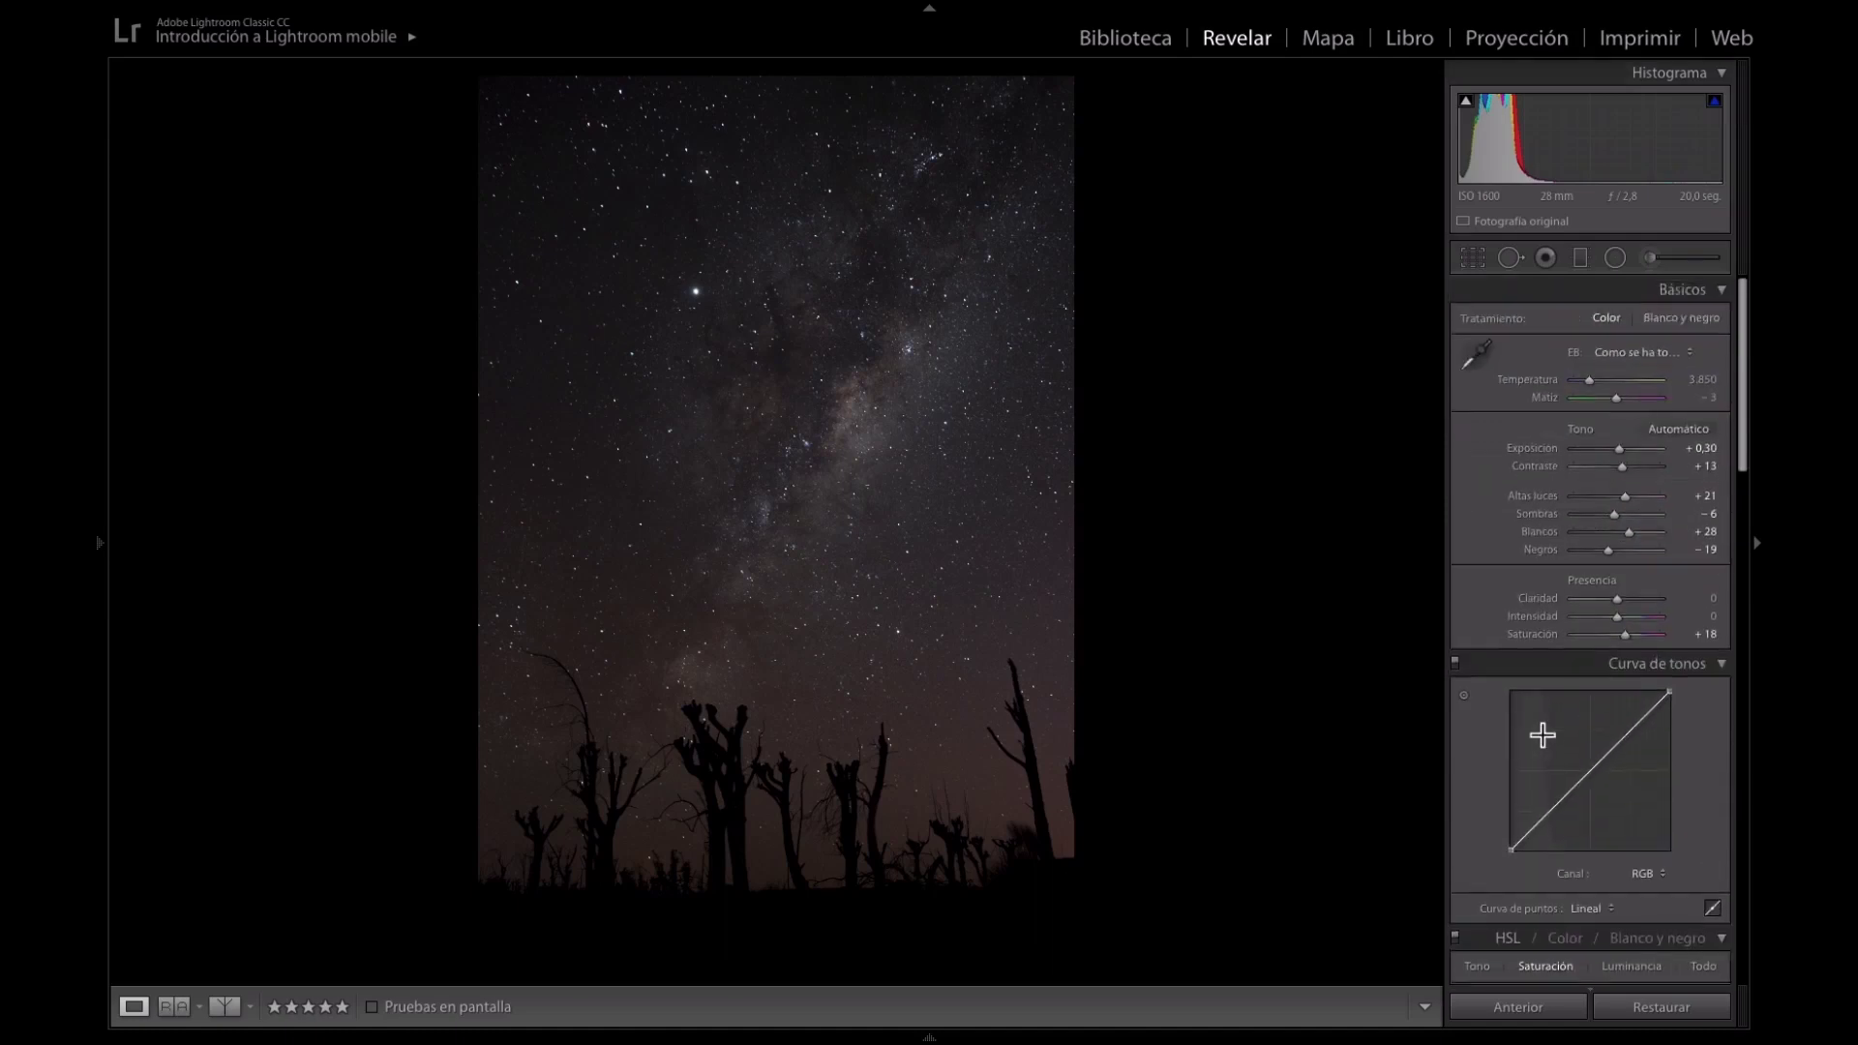
scroll(1542, 735, down, 4)
scroll(1543, 743, up, 4)
scroll(1551, 728, down, 10)
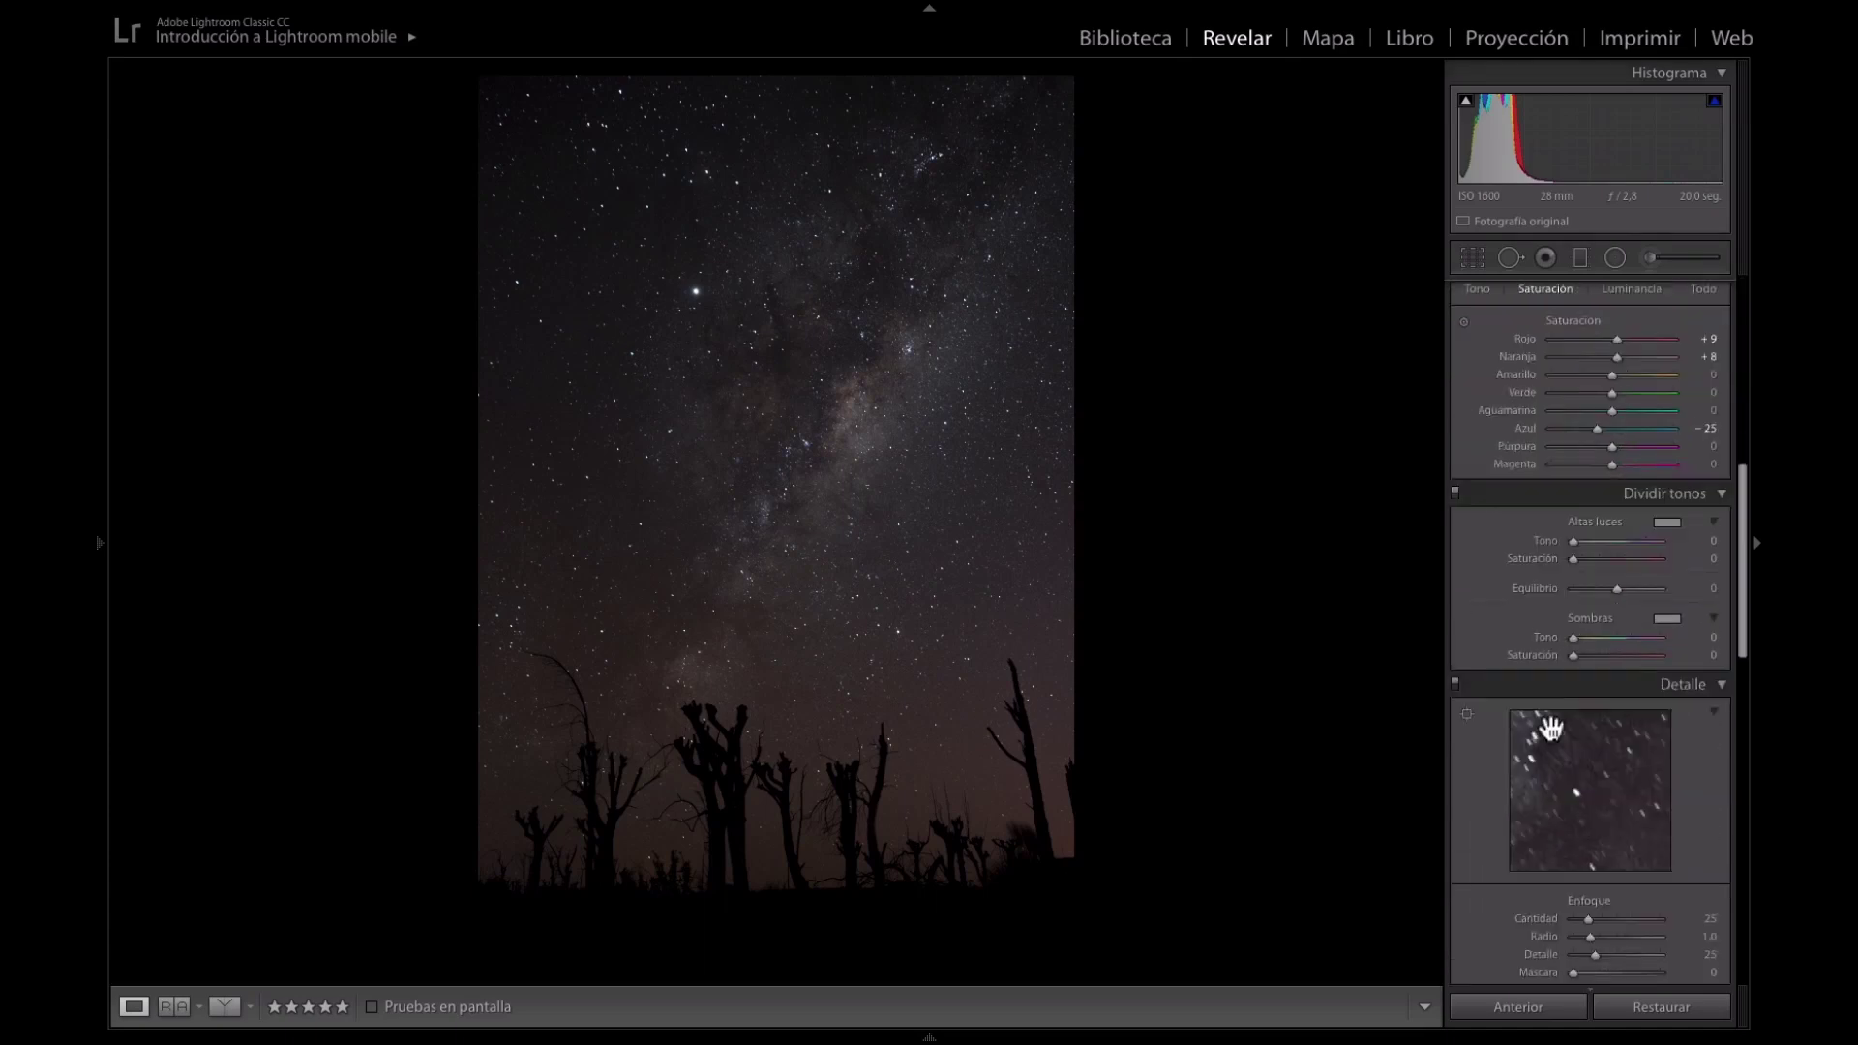
scroll(1551, 728, down, 3)
scroll(1591, 821, down, 2)
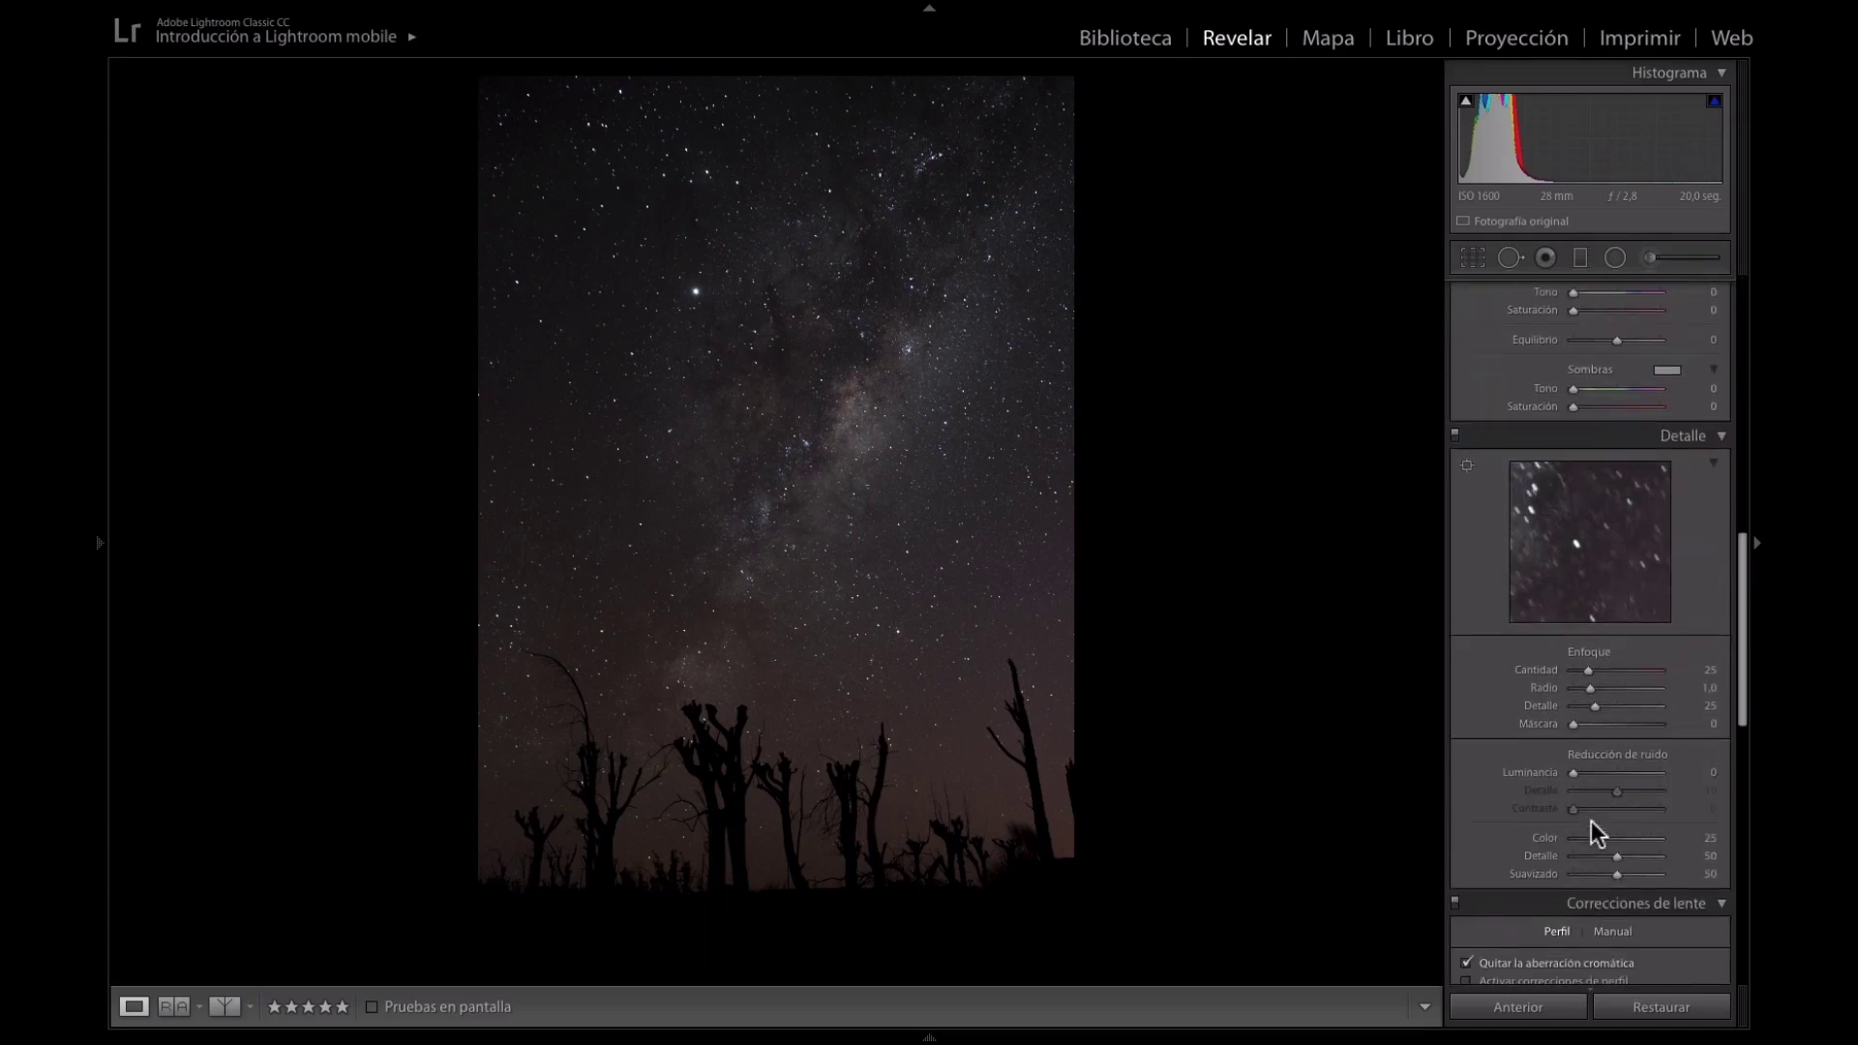
drag(1572, 772, 1581, 771)
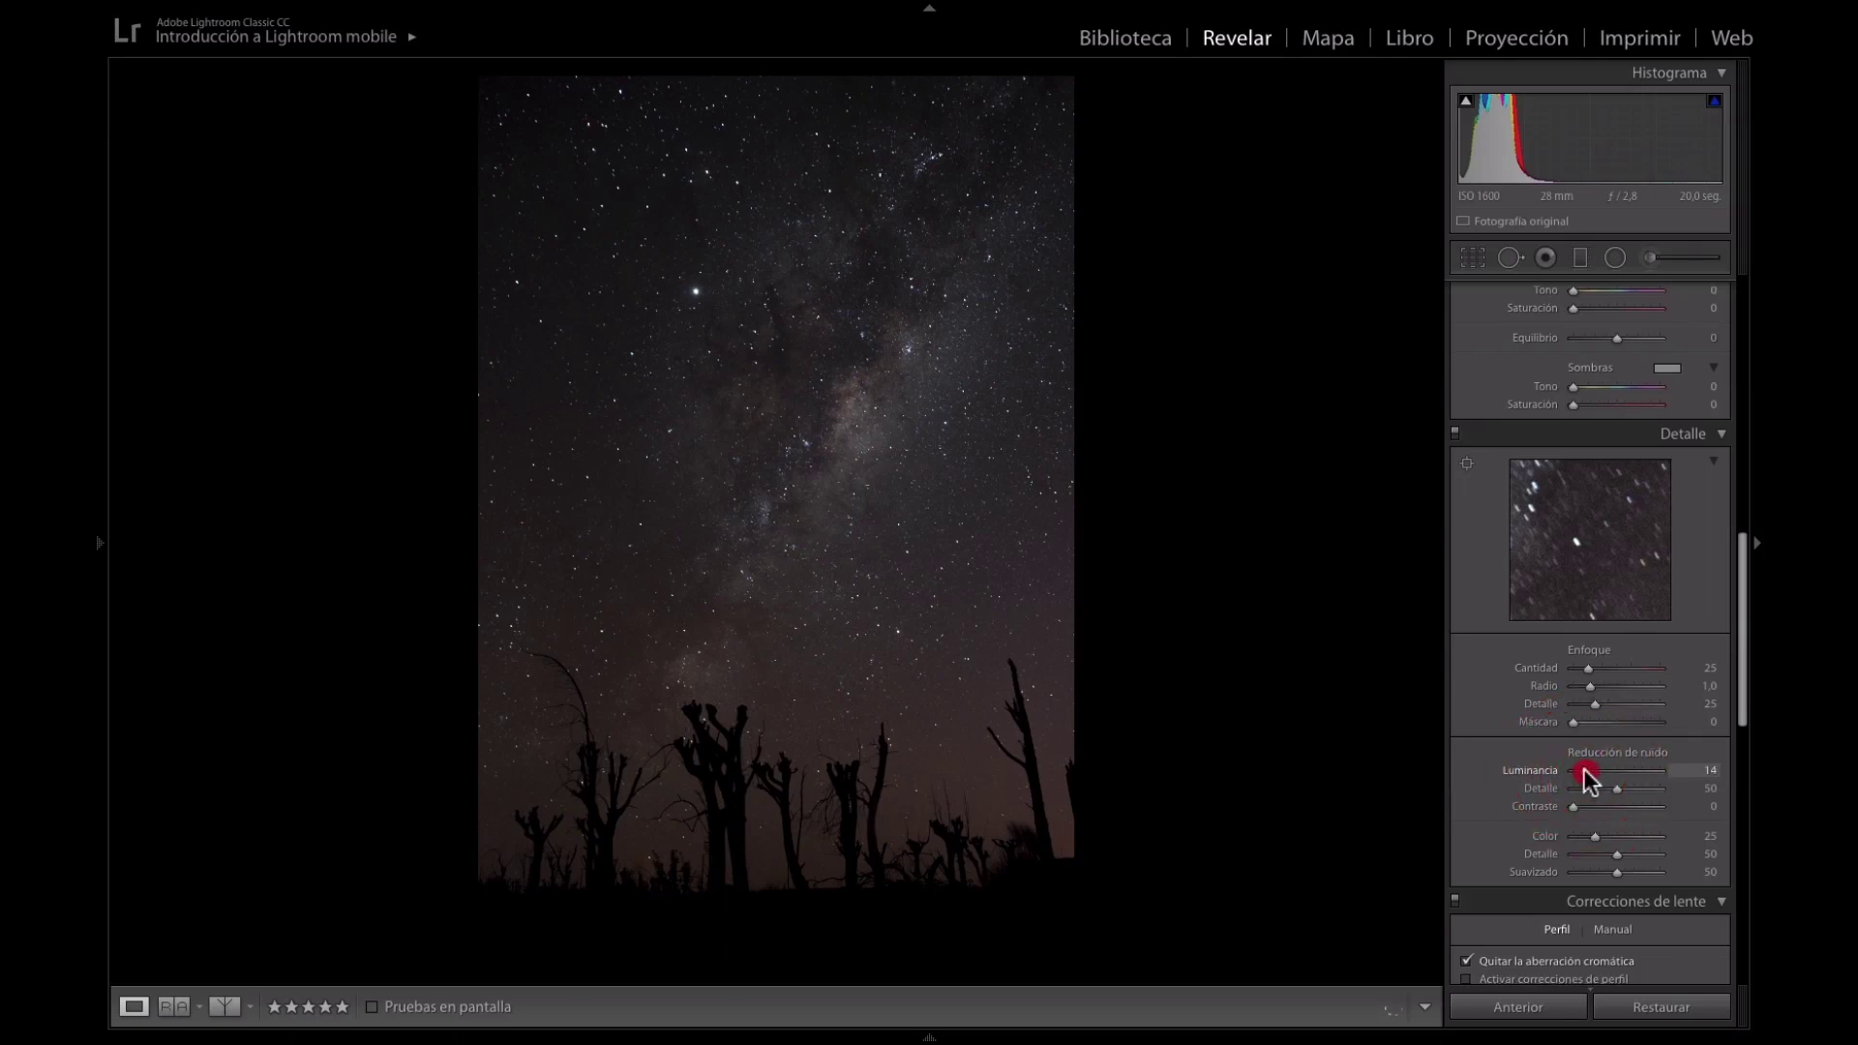
drag(1581, 770, 1597, 786)
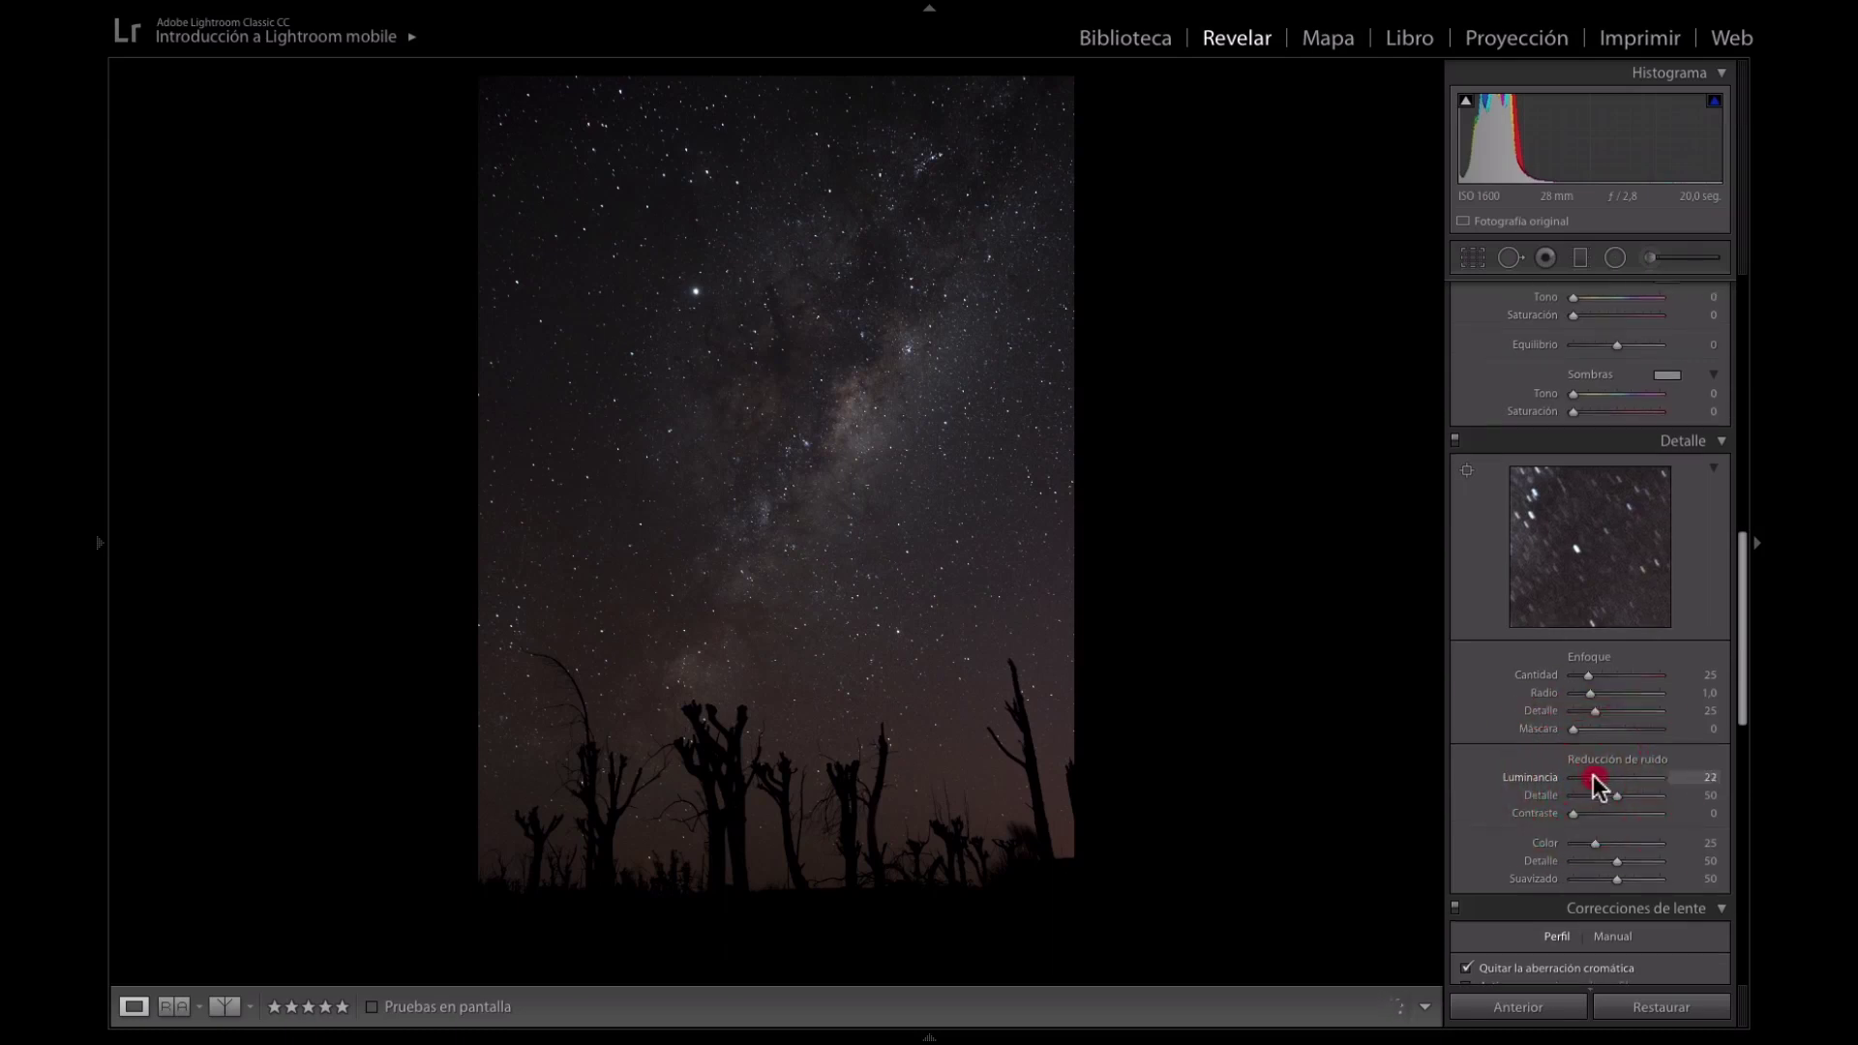
Compare at 1:1 zoom and settle luminance noise reduction at 23.
click(810, 352)
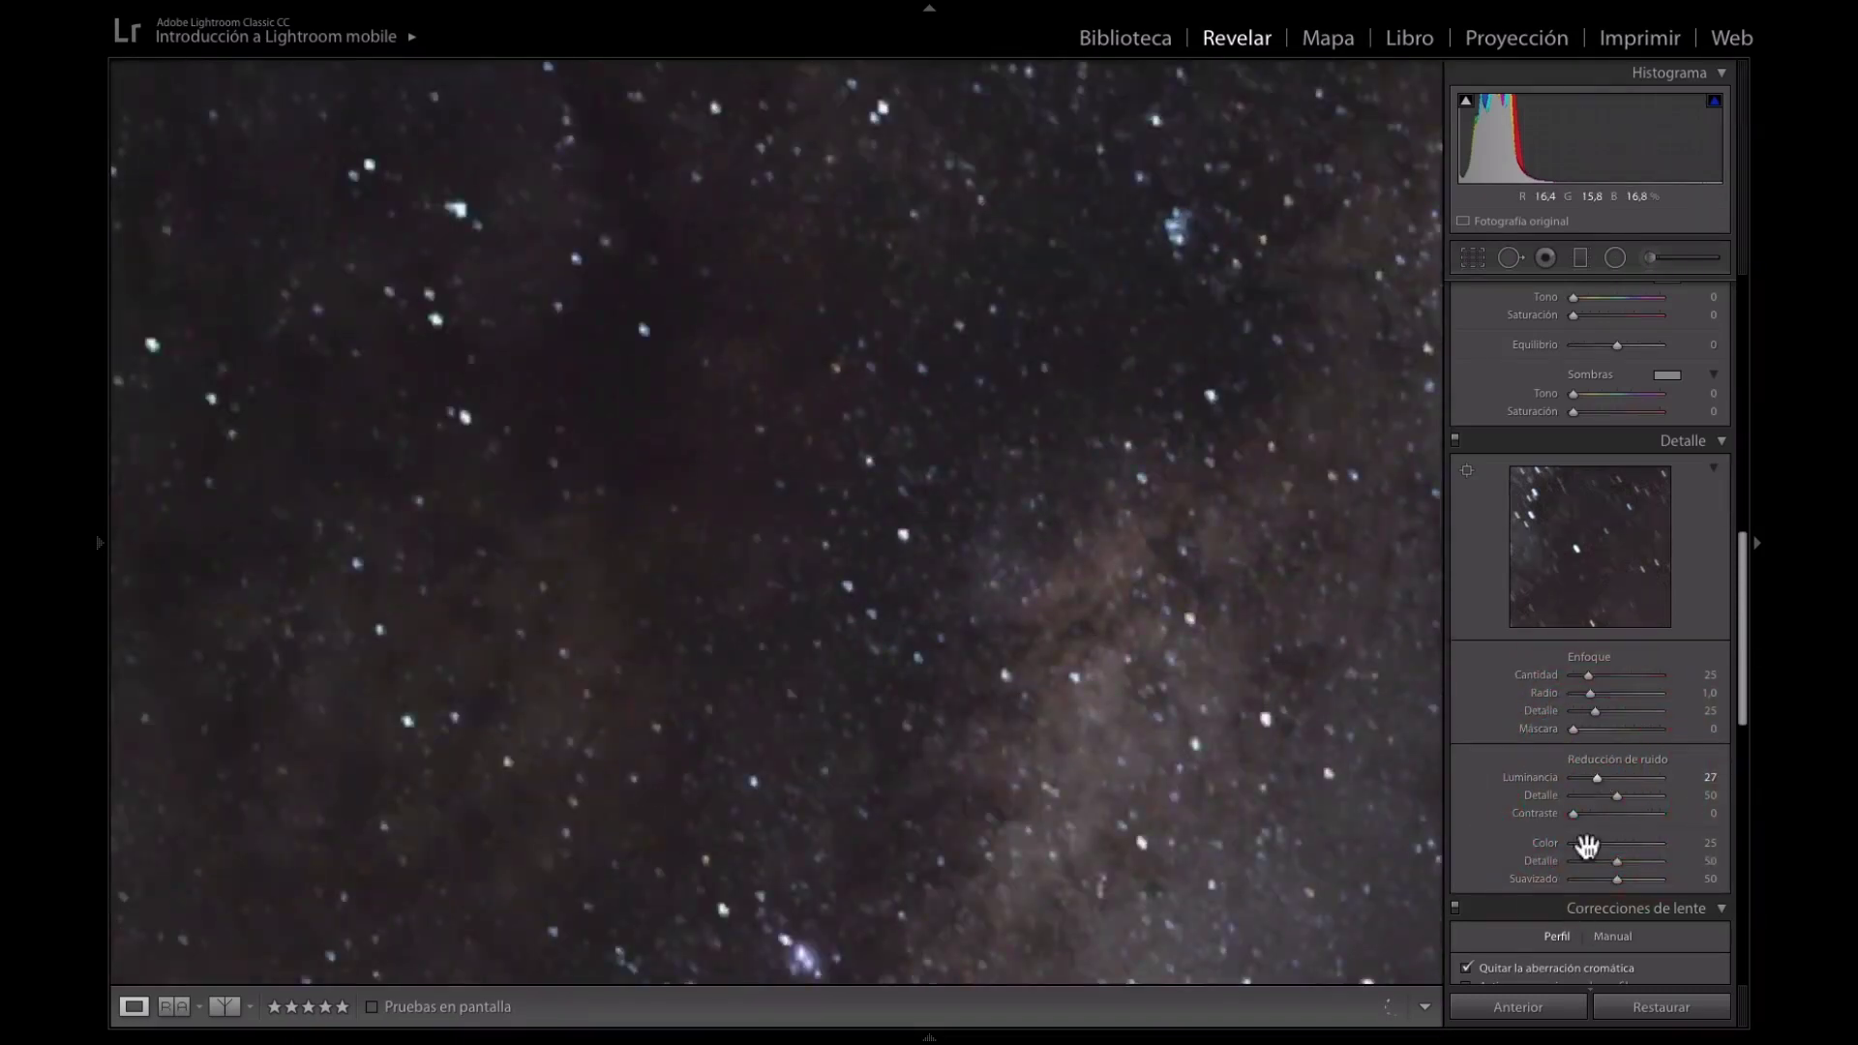
double_click(1595, 780)
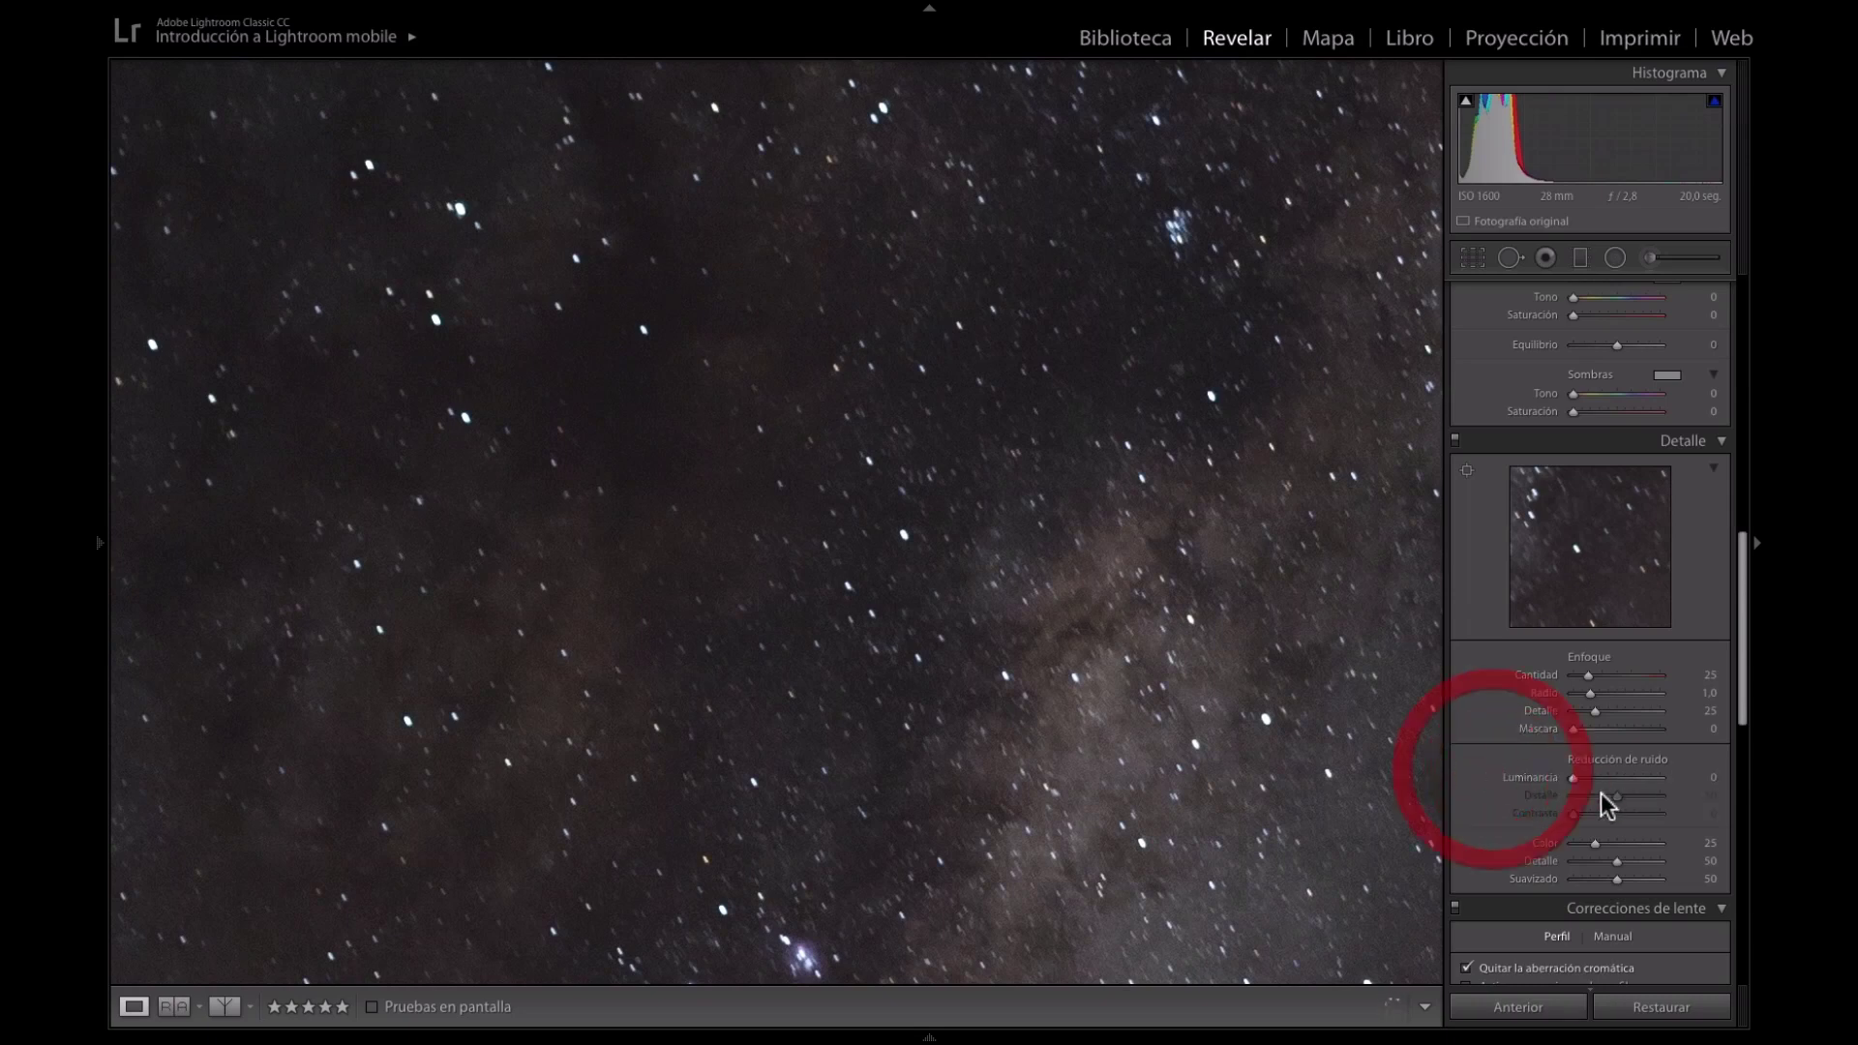
drag(1573, 779, 1588, 781)
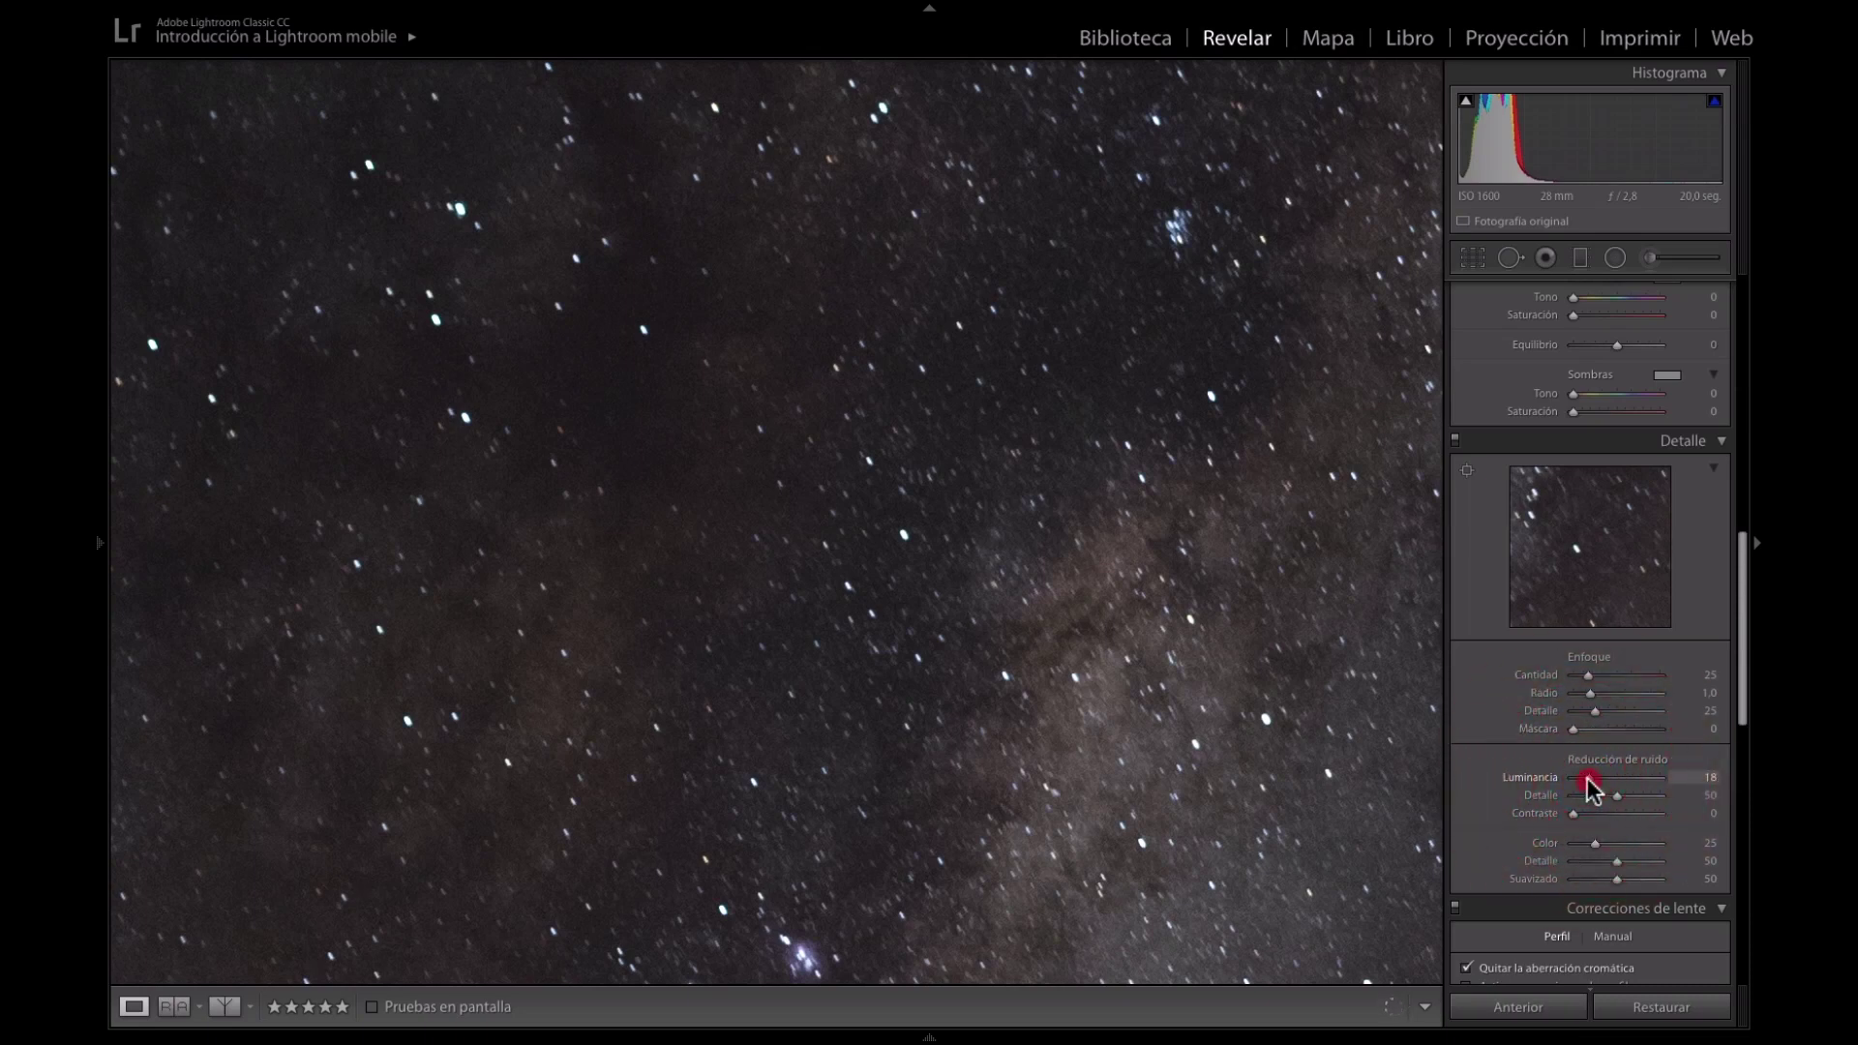
drag(1592, 784, 1595, 784)
click(1007, 601)
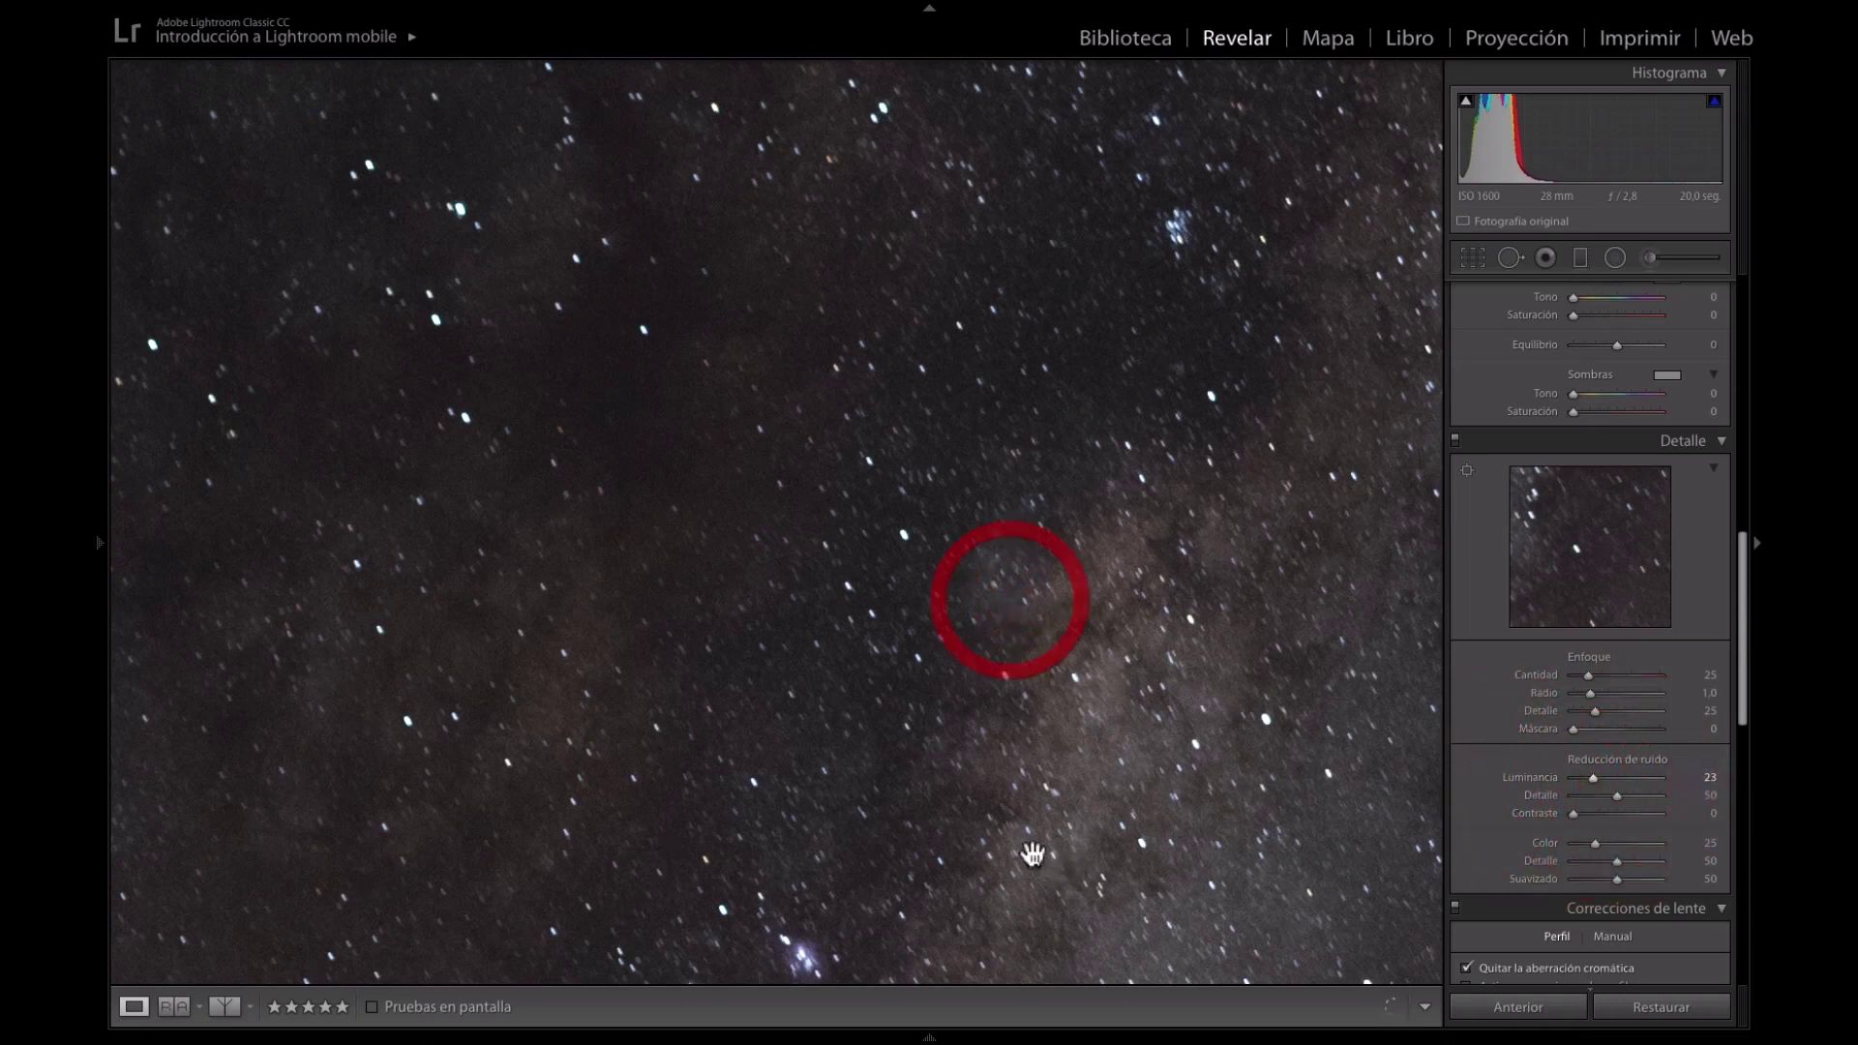
click(1054, 574)
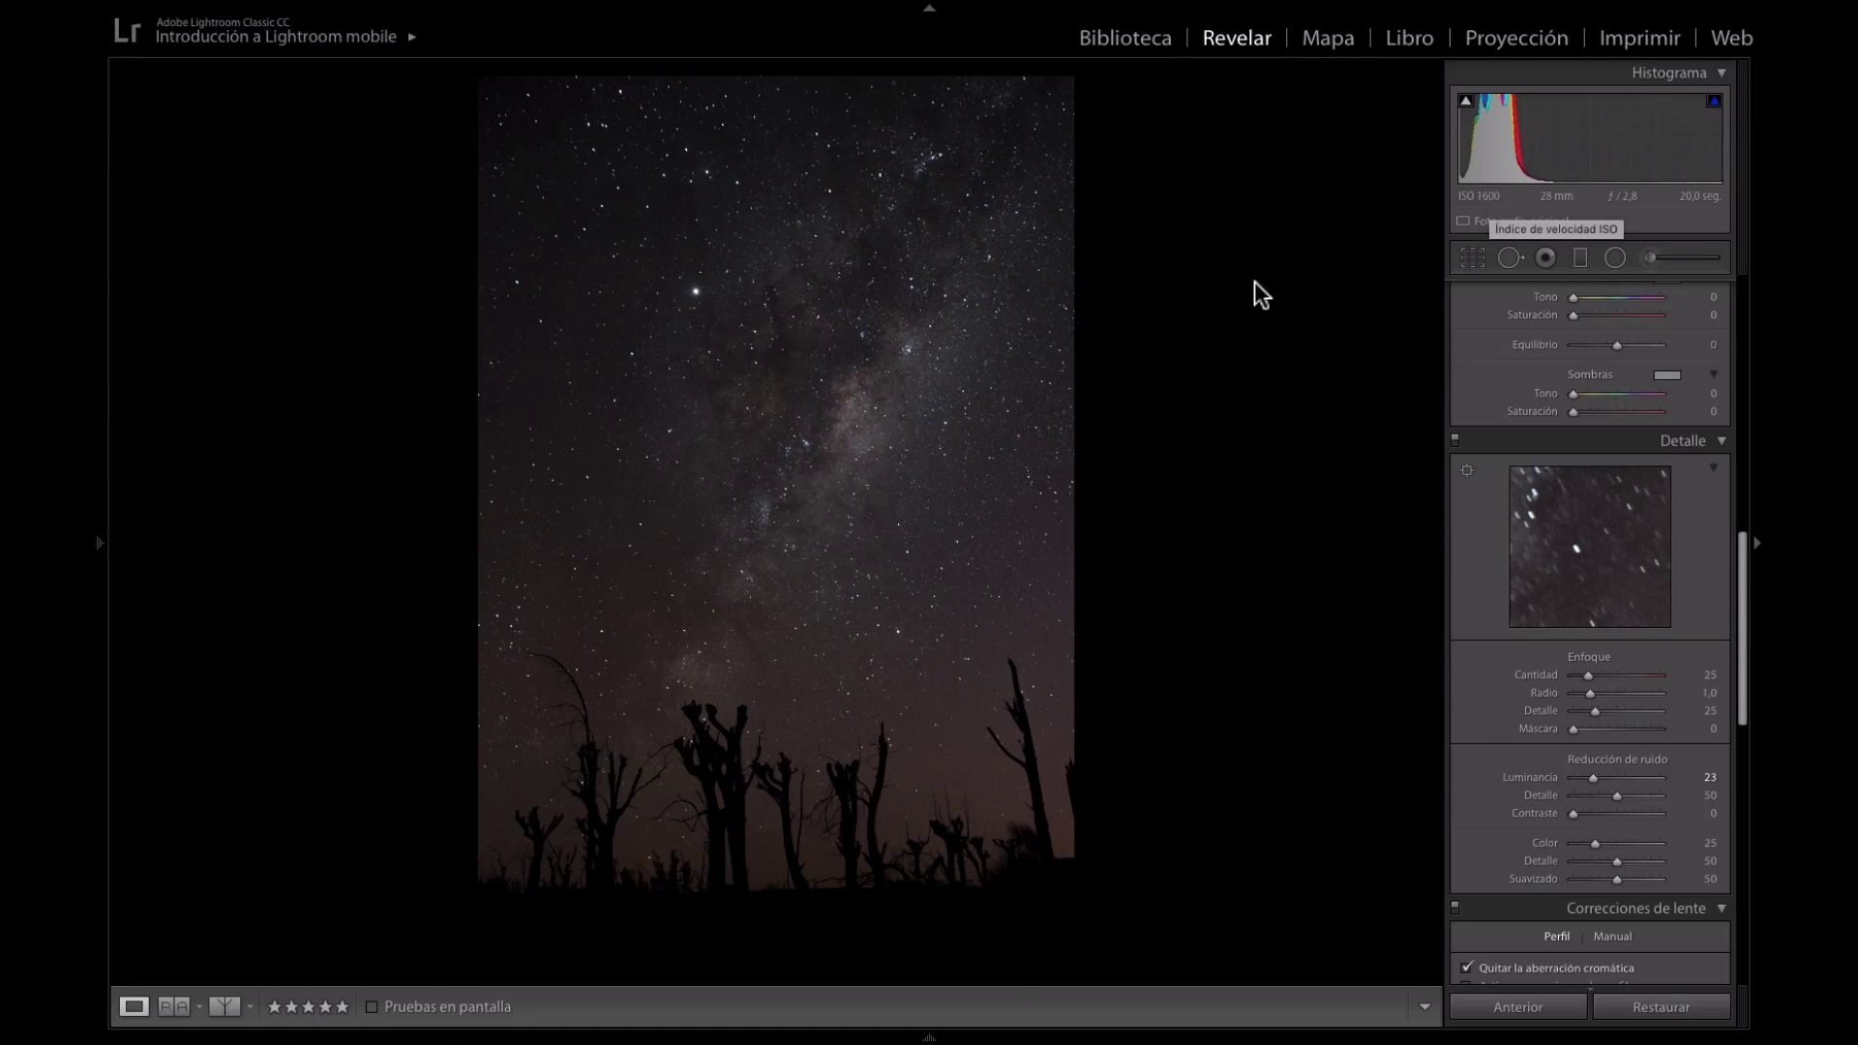
Start an Adjustment Brush with mask overlay shown and paint up the galaxy core.
key(k)
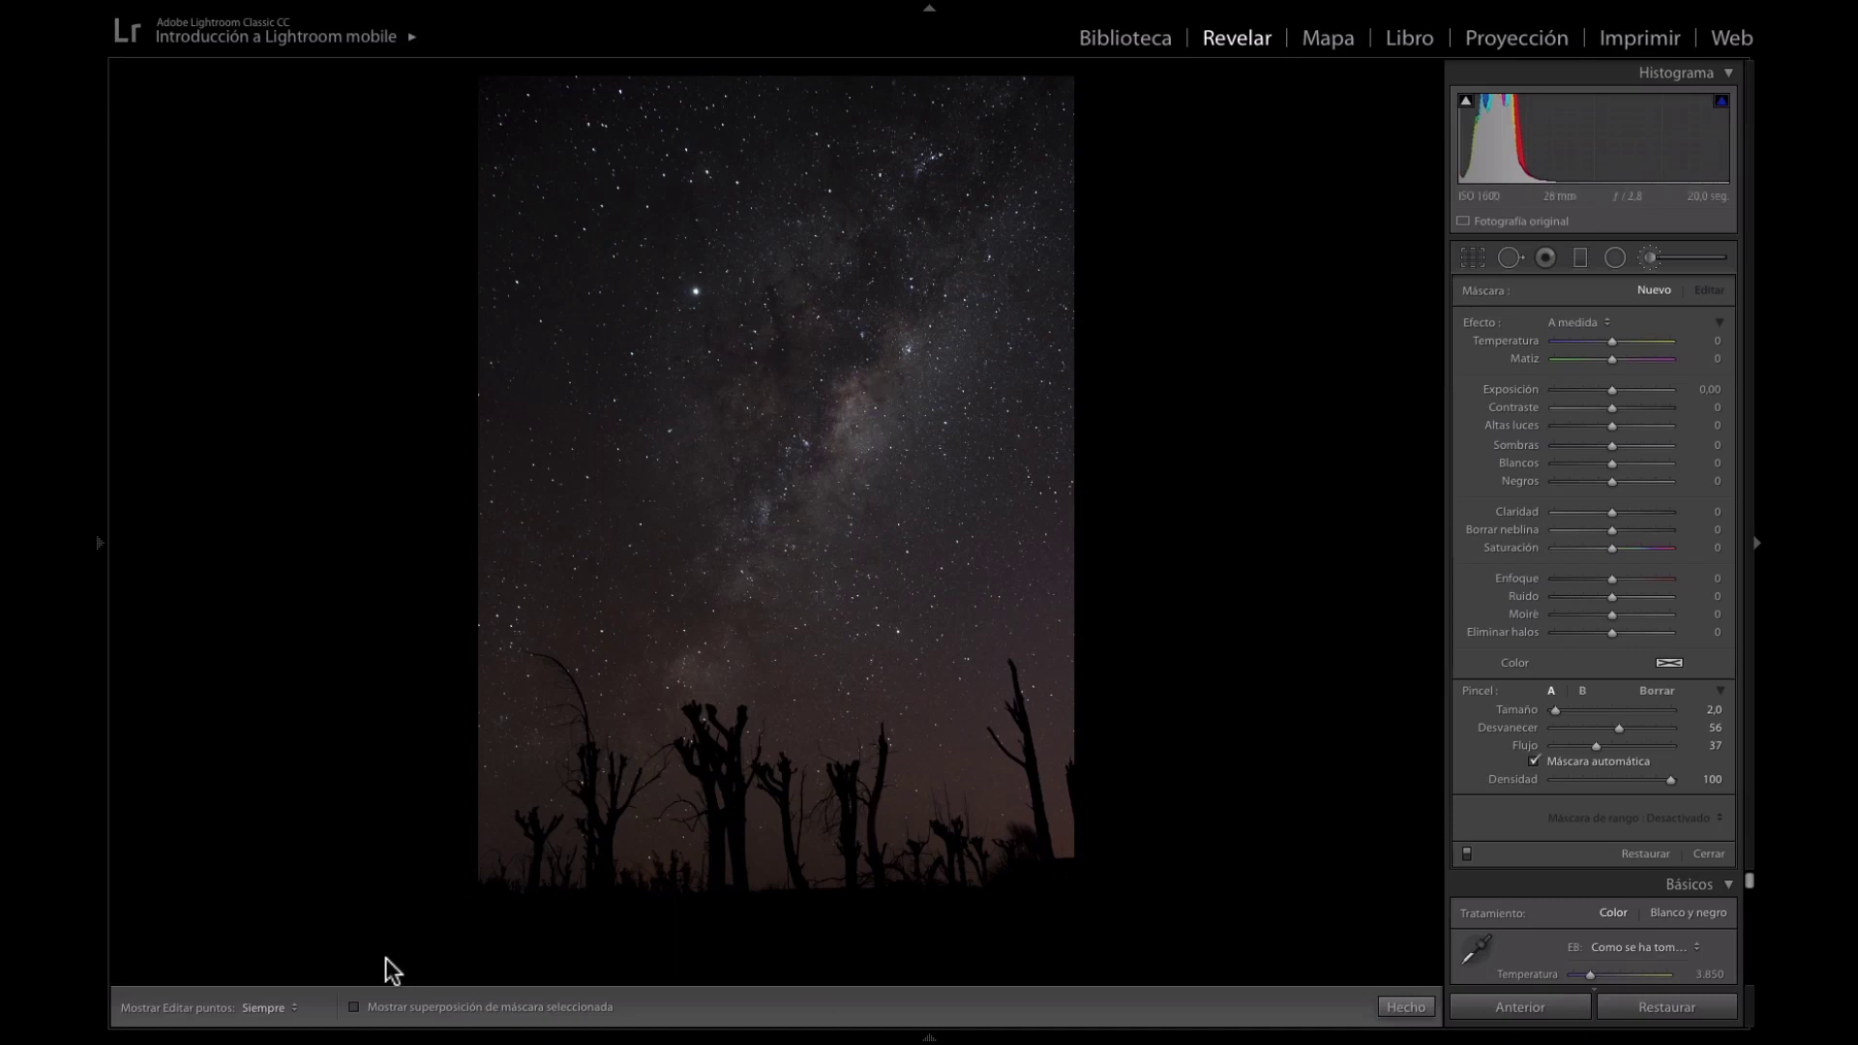
click(355, 1008)
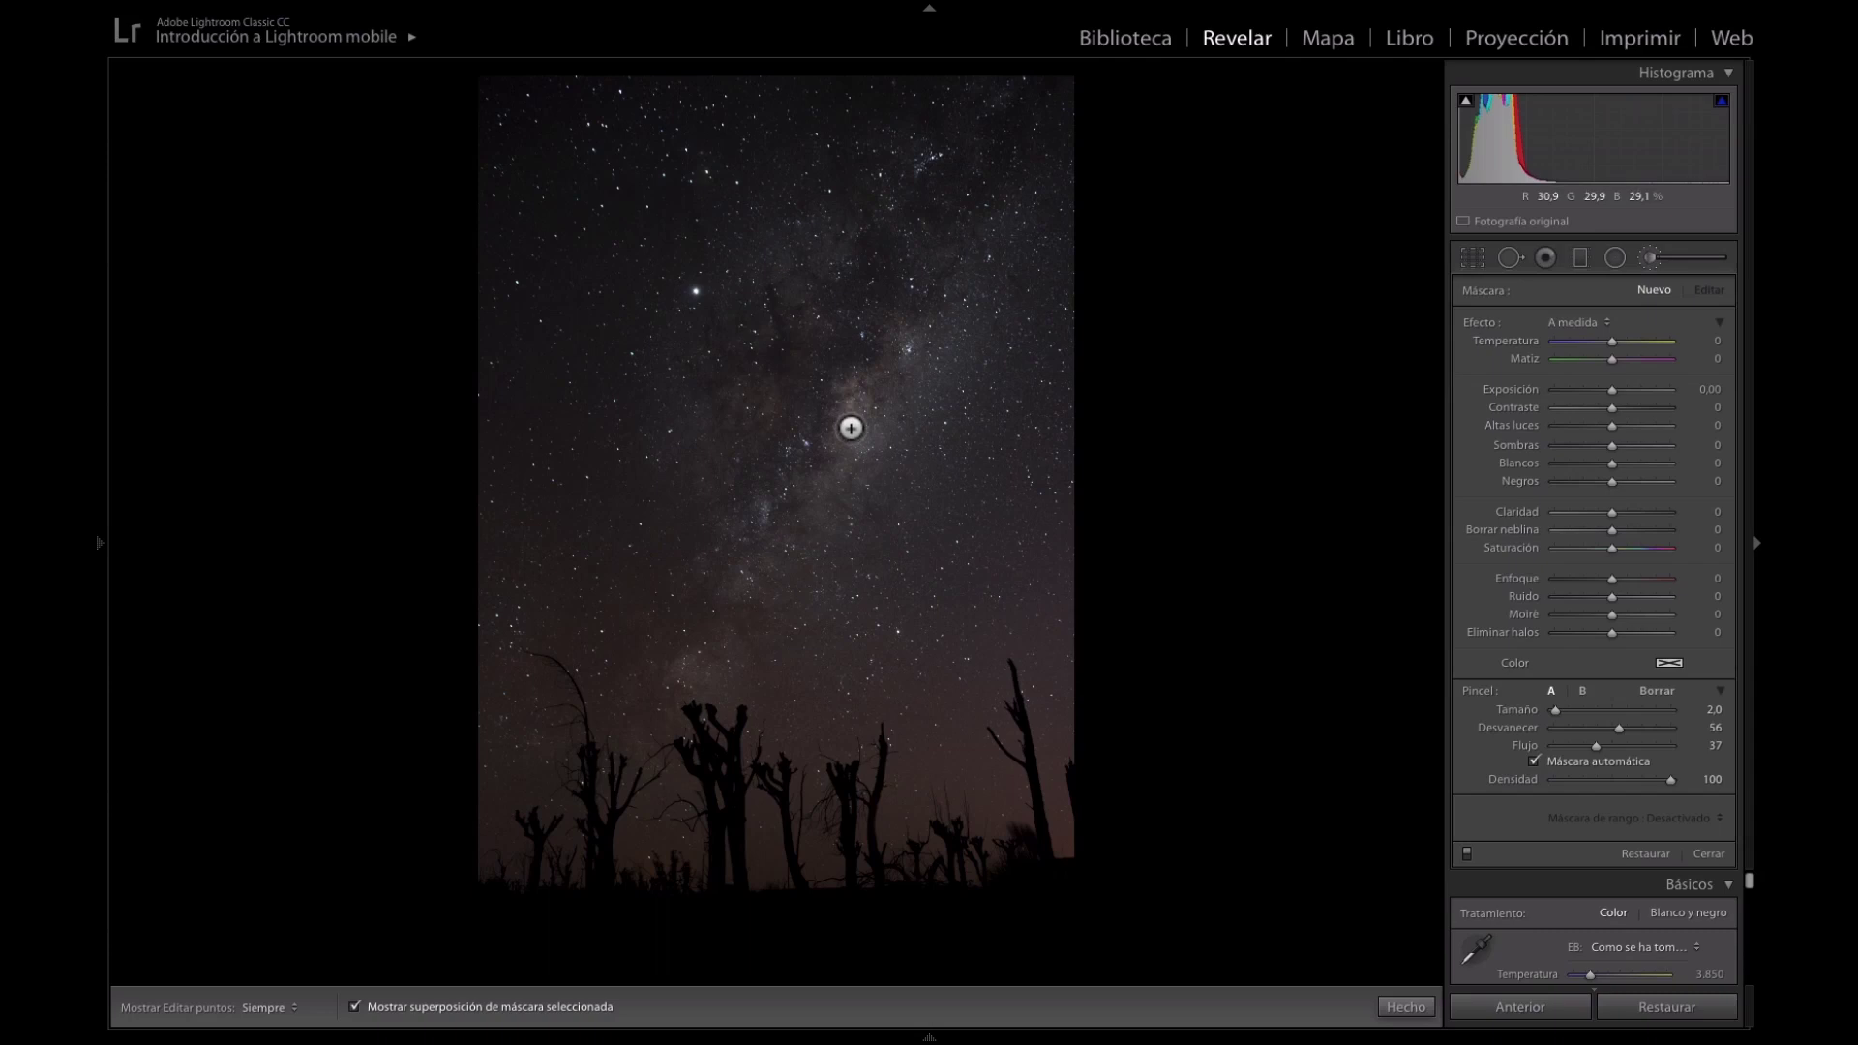
click(850, 414)
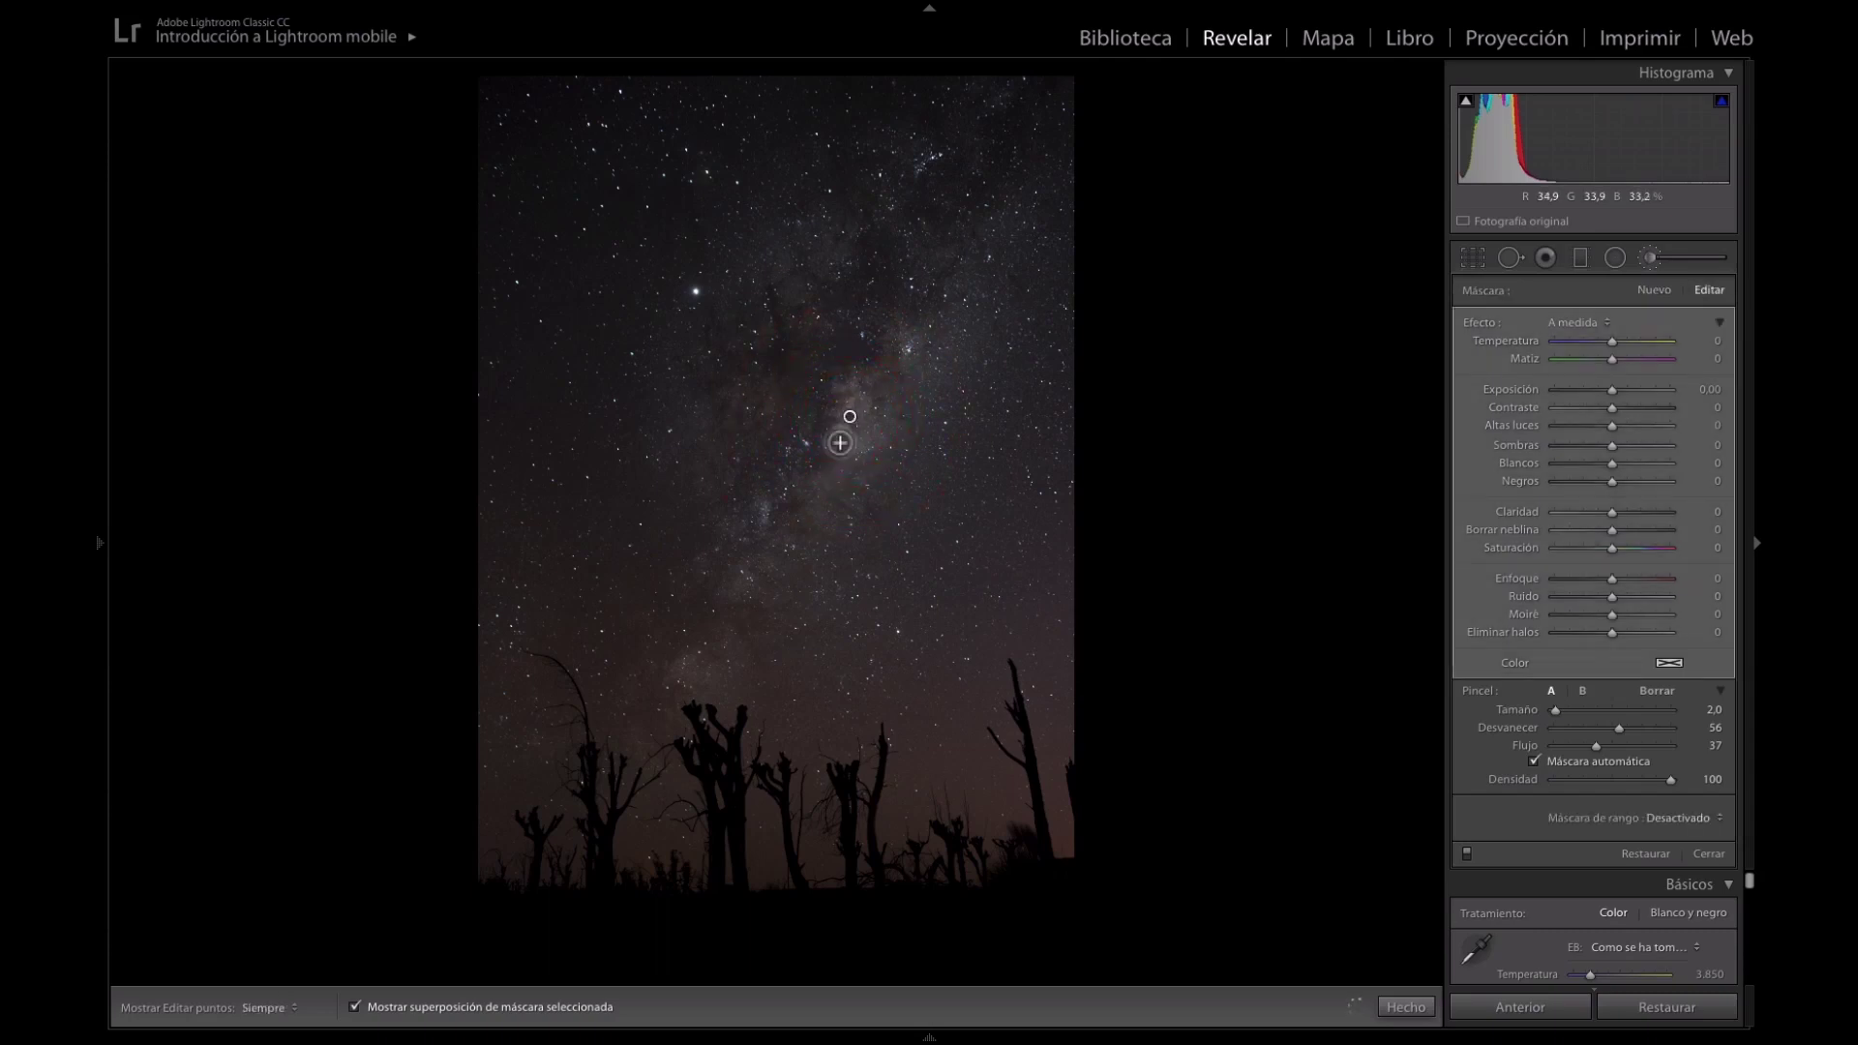
key(h)
mouse_move(842, 416)
mouse_down()
mouse_move(869, 399)
mouse_move(850, 432)
mouse_move(887, 408)
mouse_move(864, 374)
mouse_move(839, 393)
mouse_move(894, 322)
mouse_move(920, 357)
mouse_move(942, 352)
mouse_move(900, 398)
mouse_move(946, 331)
mouse_move(891, 357)
mouse_move(937, 316)
mouse_move(973, 330)
mouse_move(949, 270)
mouse_move(996, 282)
mouse_move(978, 258)
mouse_move(1005, 220)
mouse_move(963, 241)
mouse_move(862, 432)
mouse_move(946, 365)
mouse_move(841, 458)
mouse_up()
key(h)
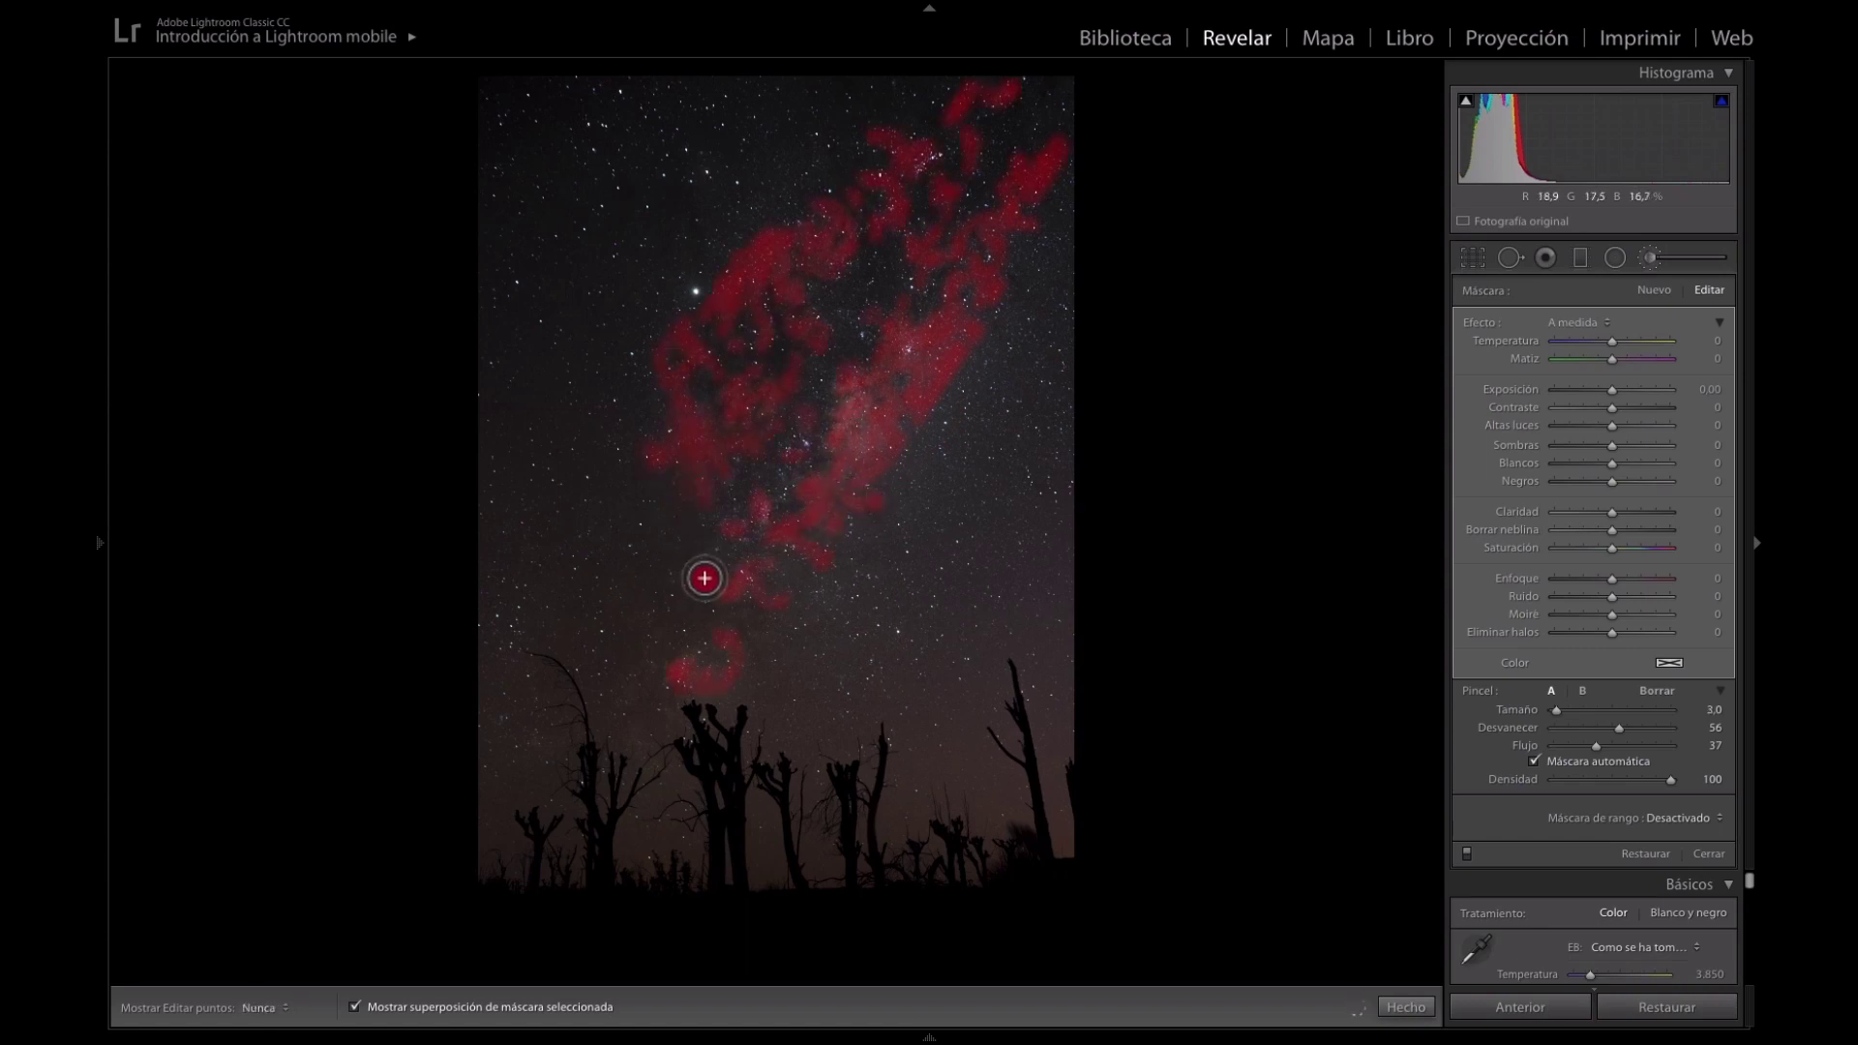
Enlarge the brush, paint over the Milky Way's right side and finish the mask.
click(652, 678)
click(663, 515)
key(bracketright)
mouse_move(1036, 221)
mouse_down()
mouse_move(929, 415)
mouse_move(868, 452)
mouse_up()
key(h)
click(1403, 1007)
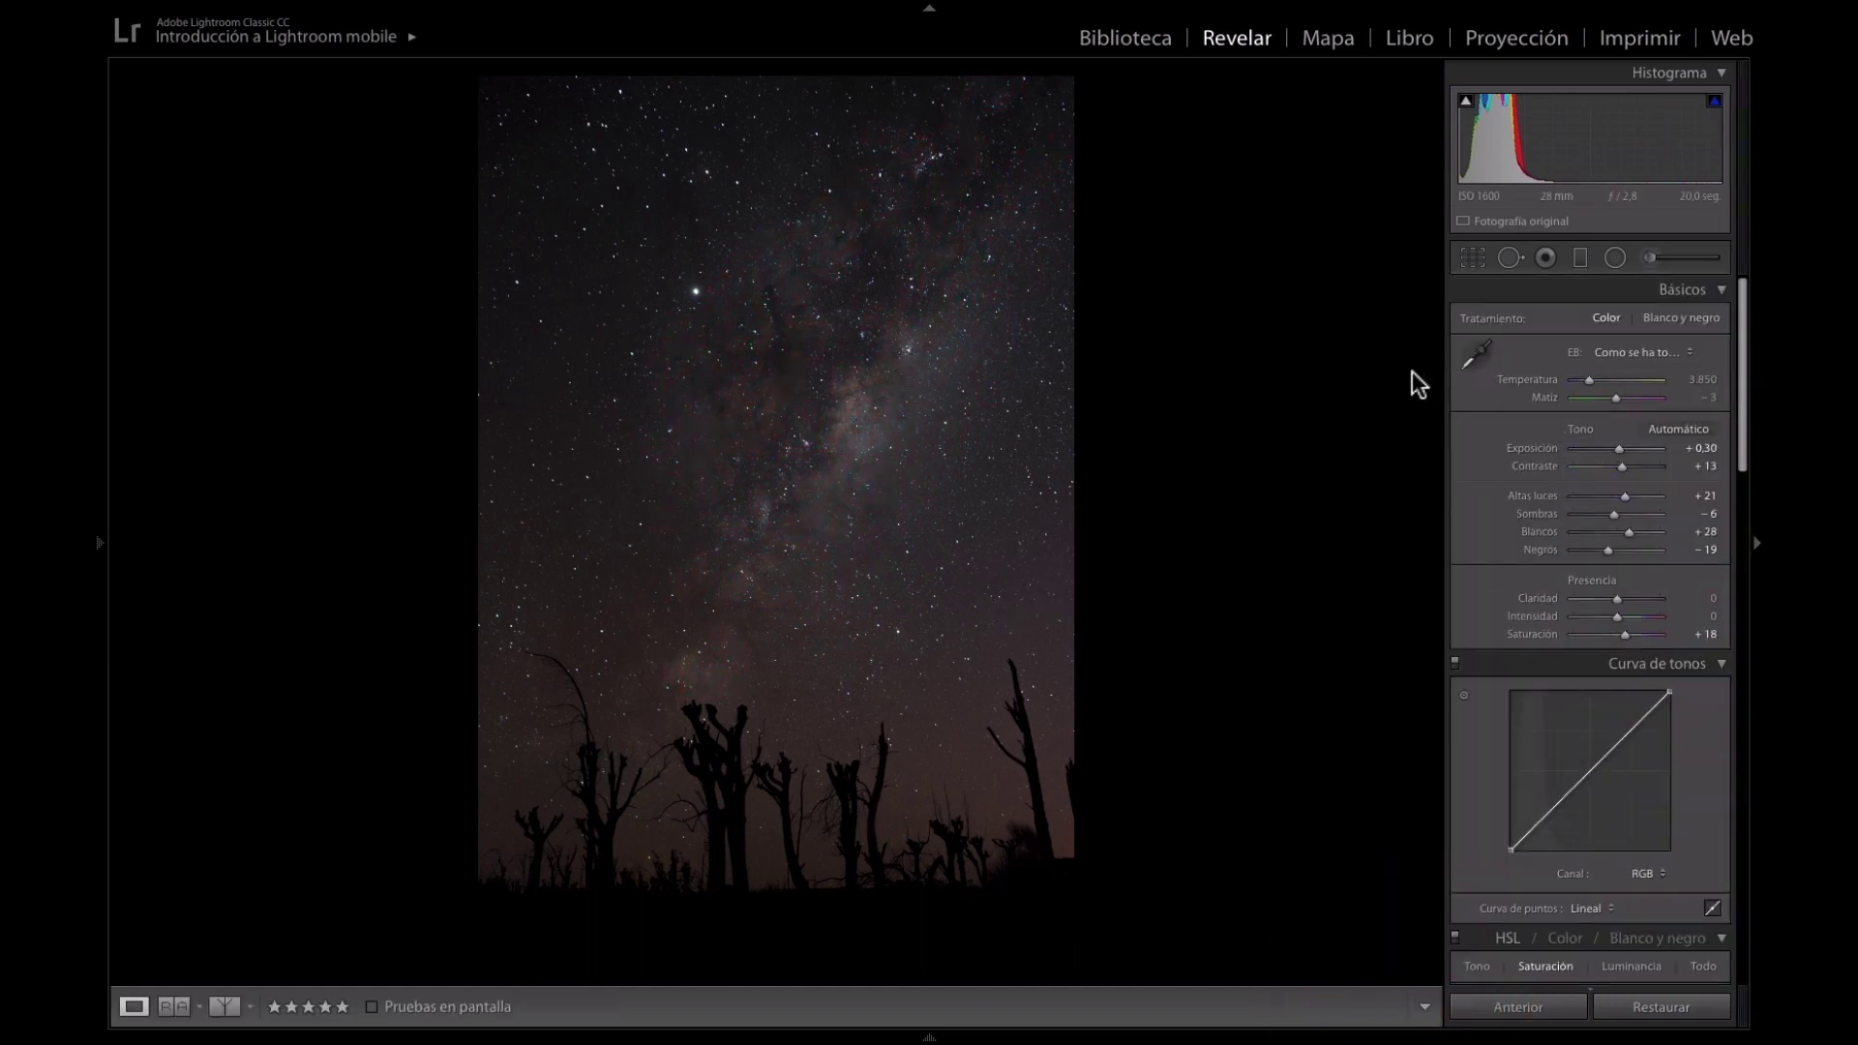
Paint a second, broader brush mask over the wider Milky Way region and close it.
click(1652, 258)
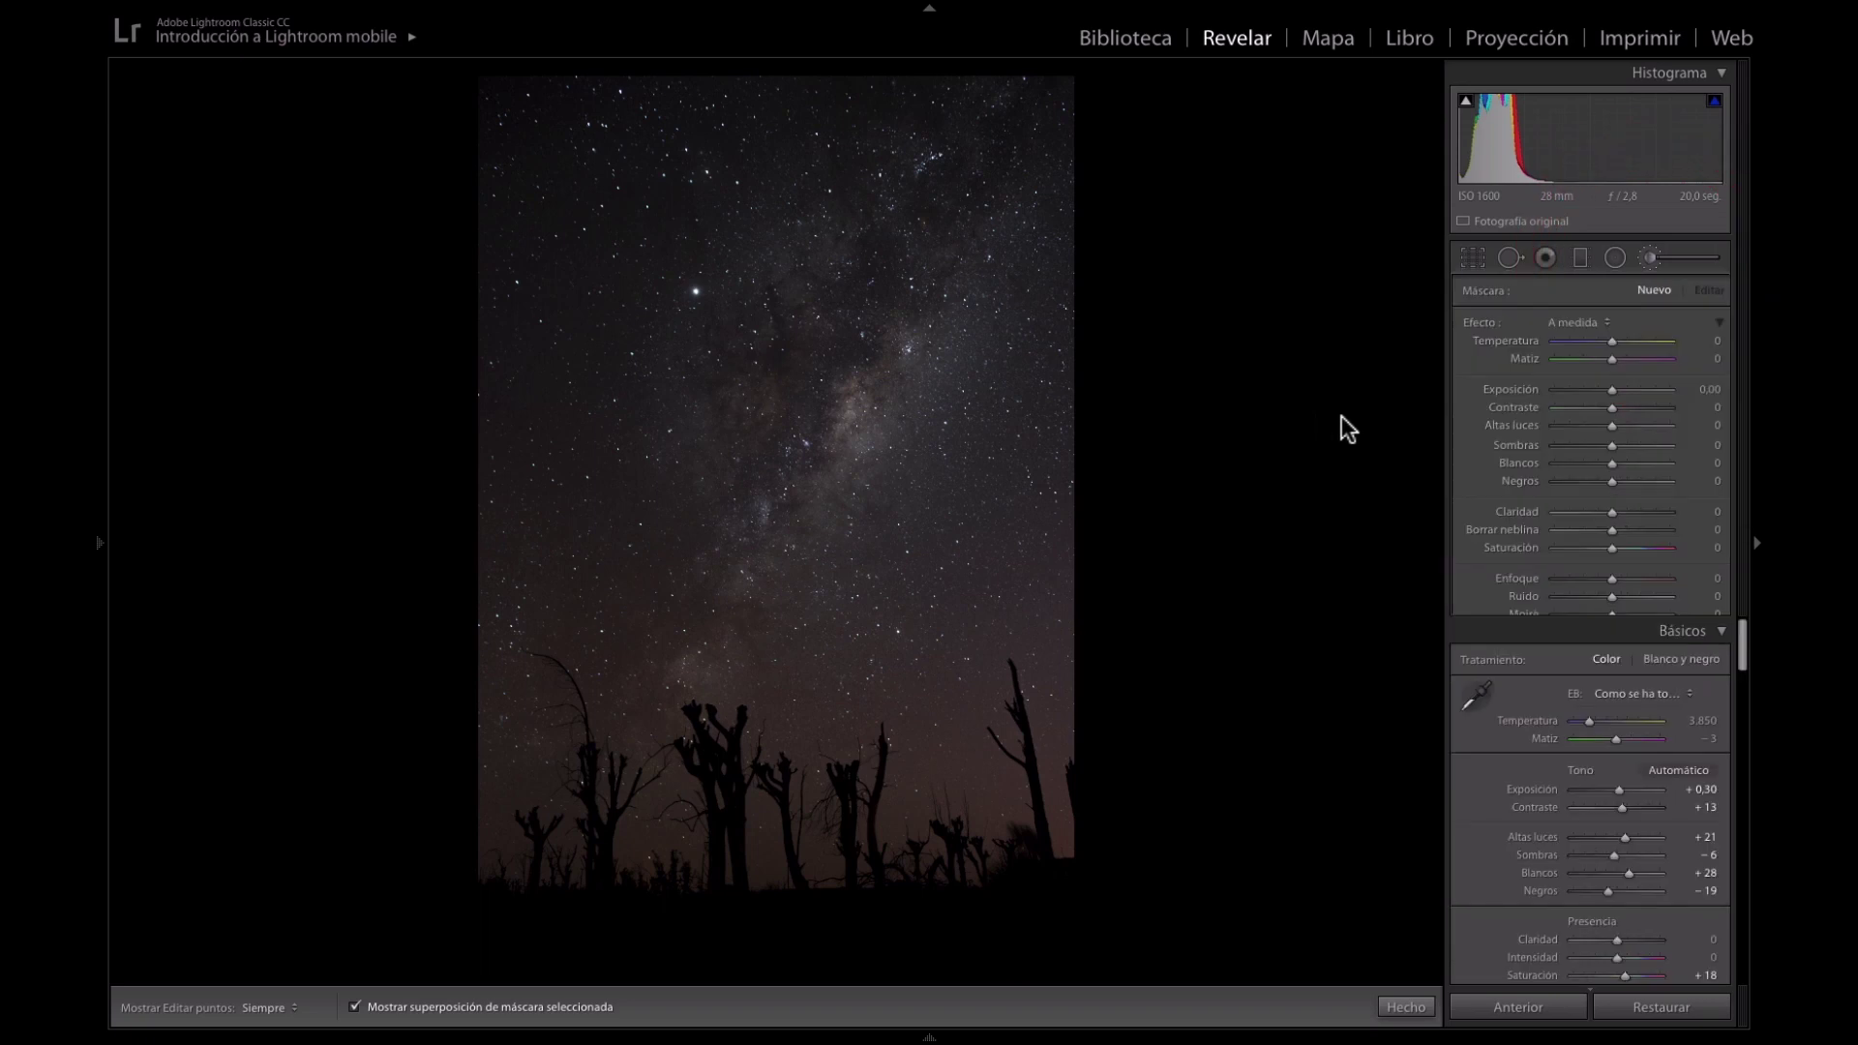
scroll(939, 238, down, 1)
scroll(939, 238, down, 2)
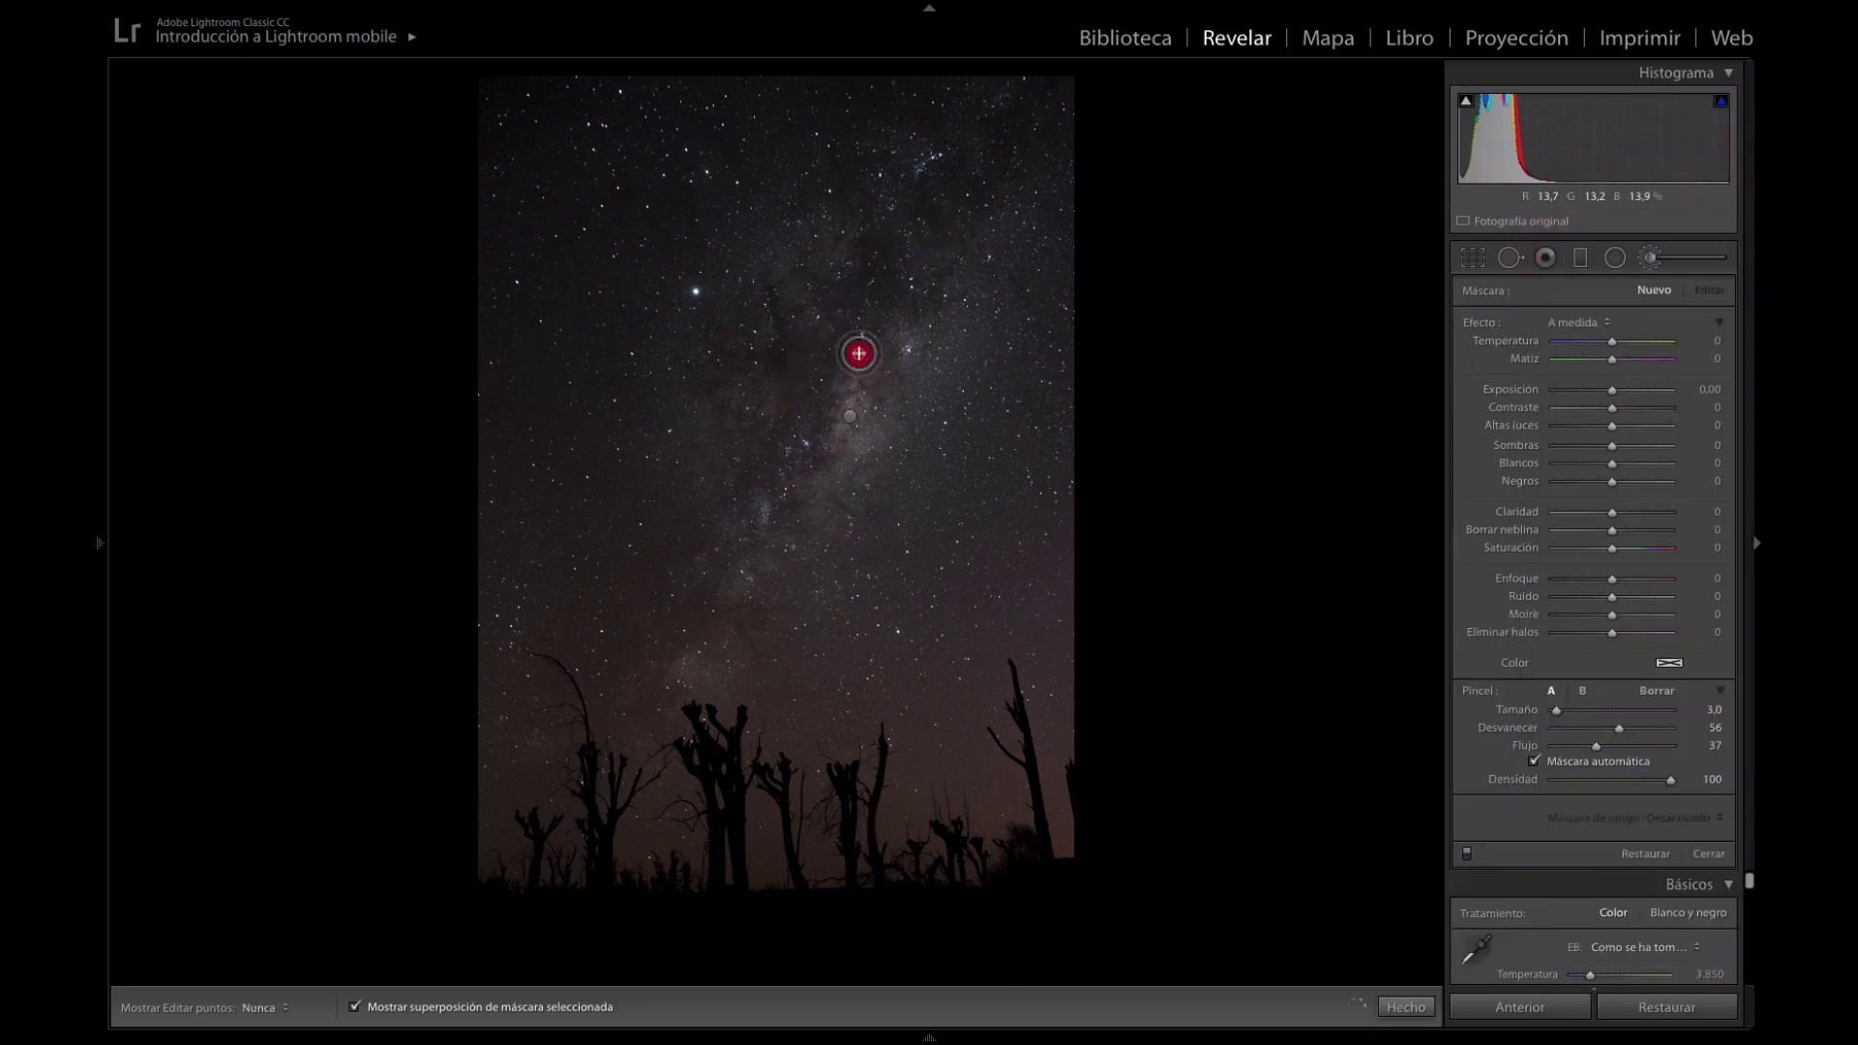
drag(858, 354, 842, 329)
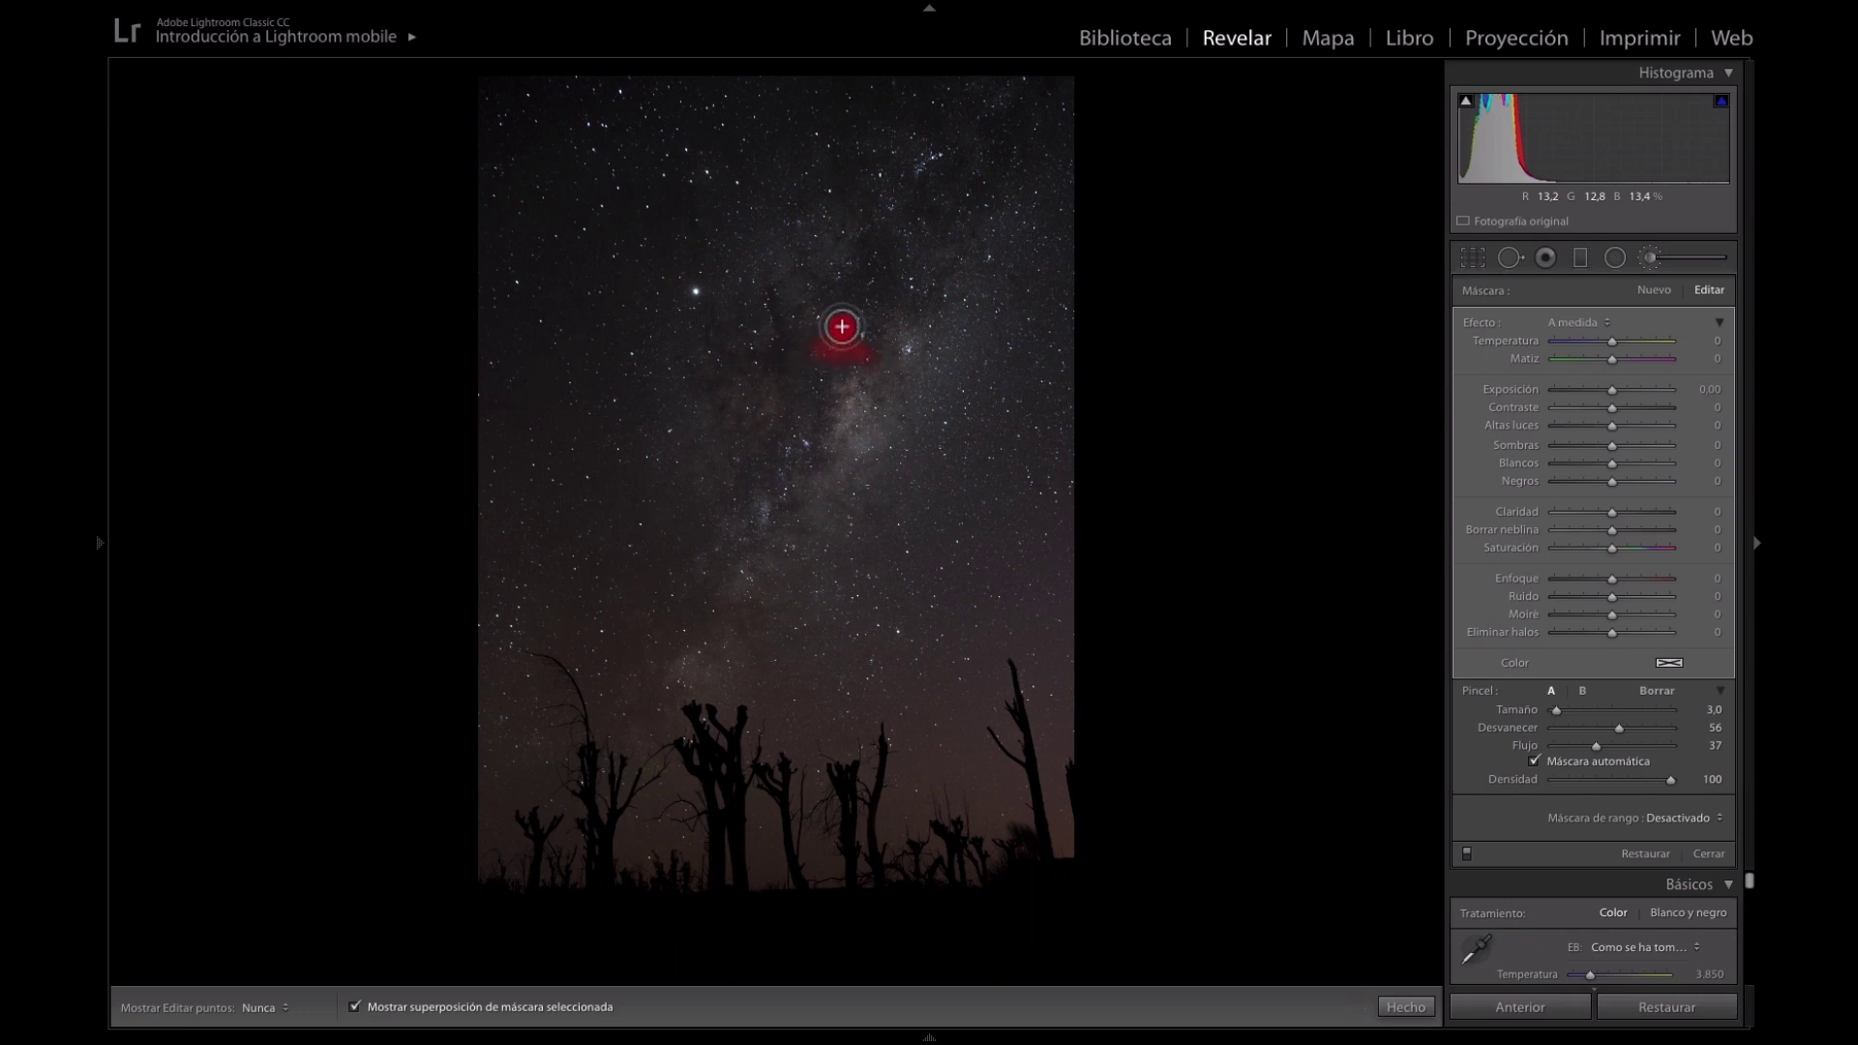
scroll(842, 327, down, 2)
mouse_move(820, 296)
mouse_down()
mouse_move(942, 199)
mouse_move(706, 531)
mouse_move(739, 610)
mouse_move(673, 651)
mouse_move(689, 580)
mouse_up()
scroll(925, 238, up, 1)
key(h)
key(h)
mouse_move(821, 379)
mouse_down()
mouse_move(787, 435)
mouse_move(830, 415)
mouse_move(875, 310)
mouse_up()
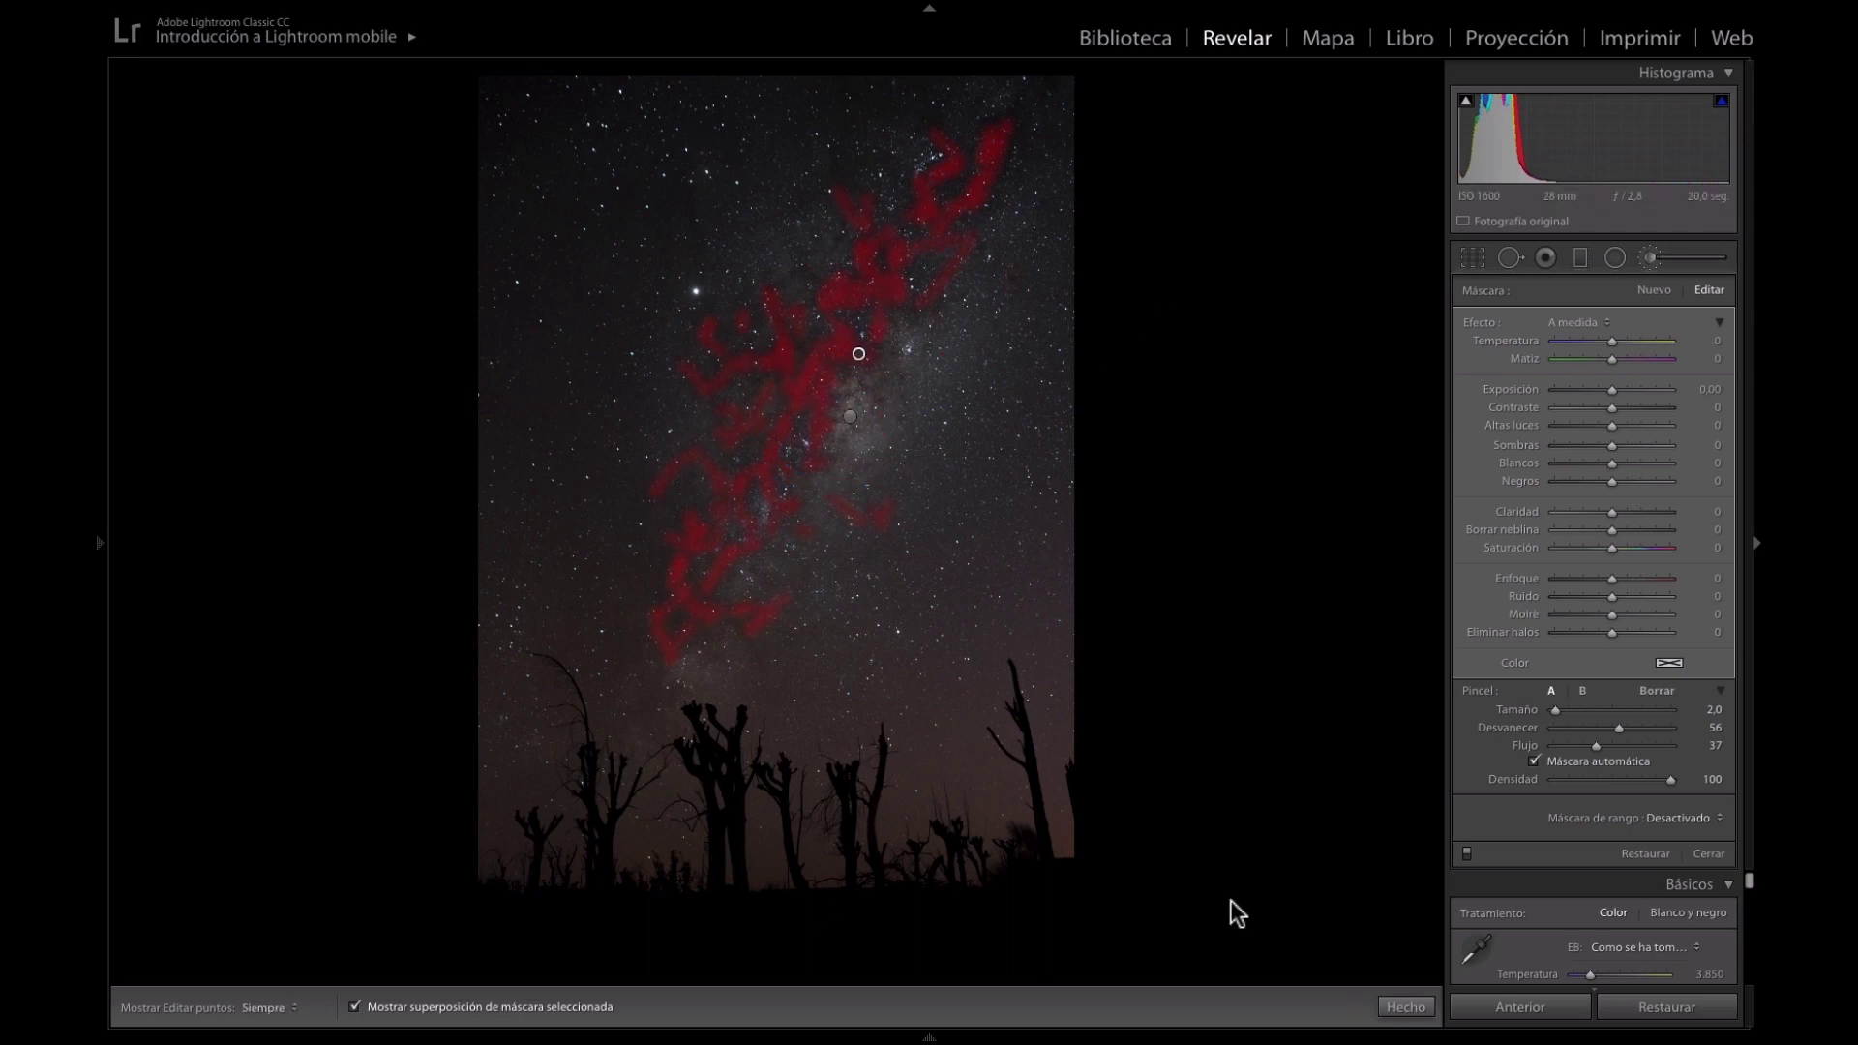
click(1406, 1008)
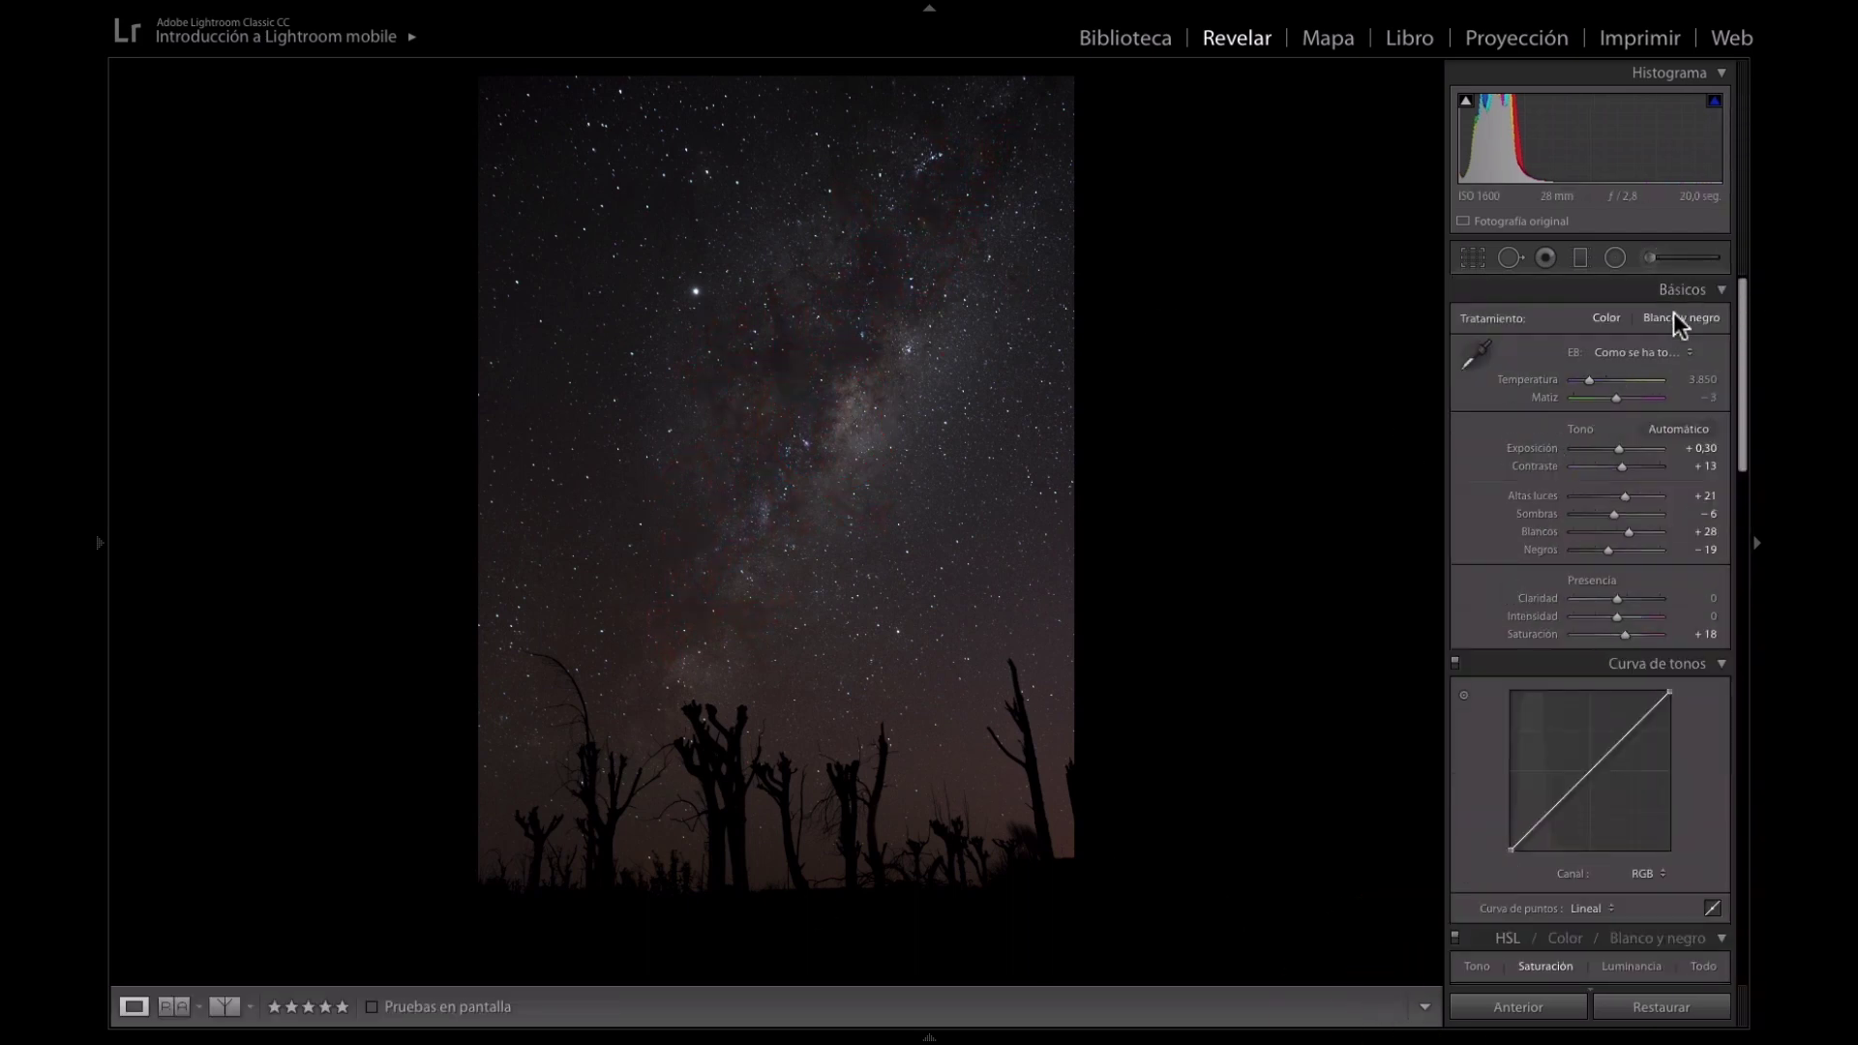
Reopen the brush, select the Milky Way pin and hide the mask overlay.
click(1651, 257)
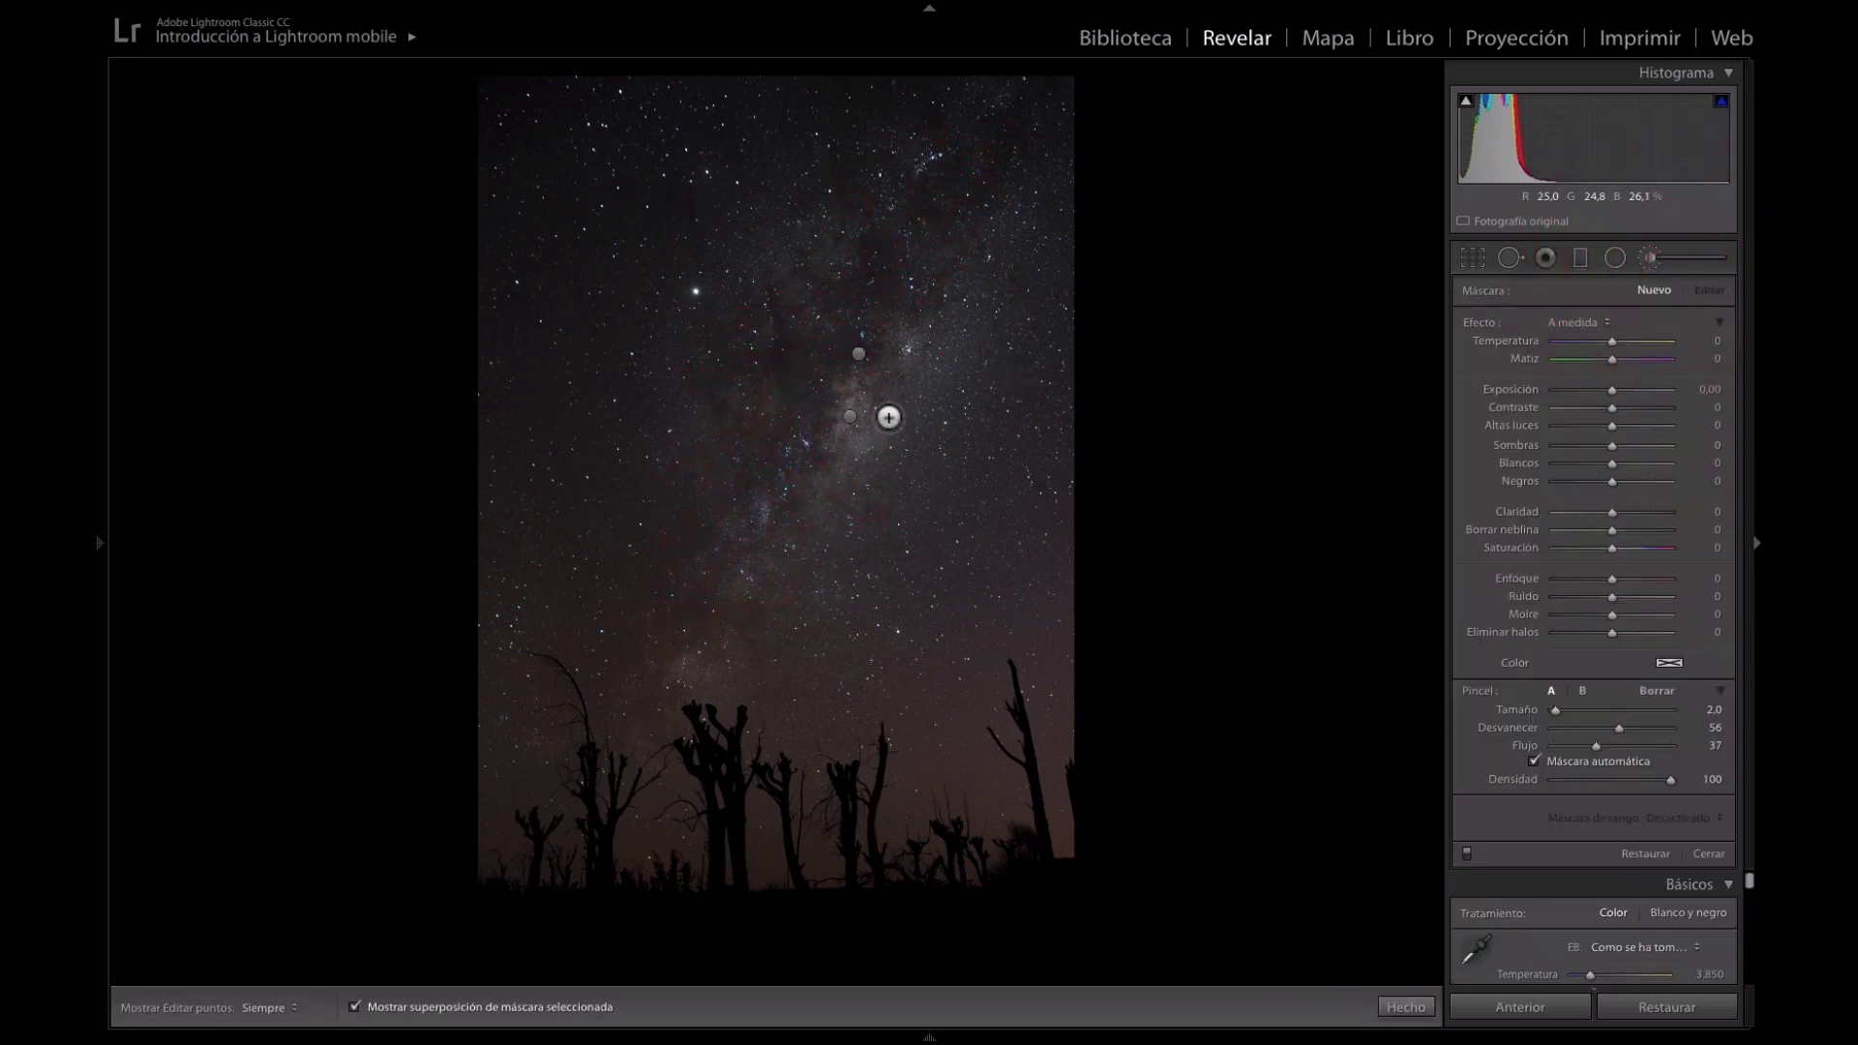
click(850, 418)
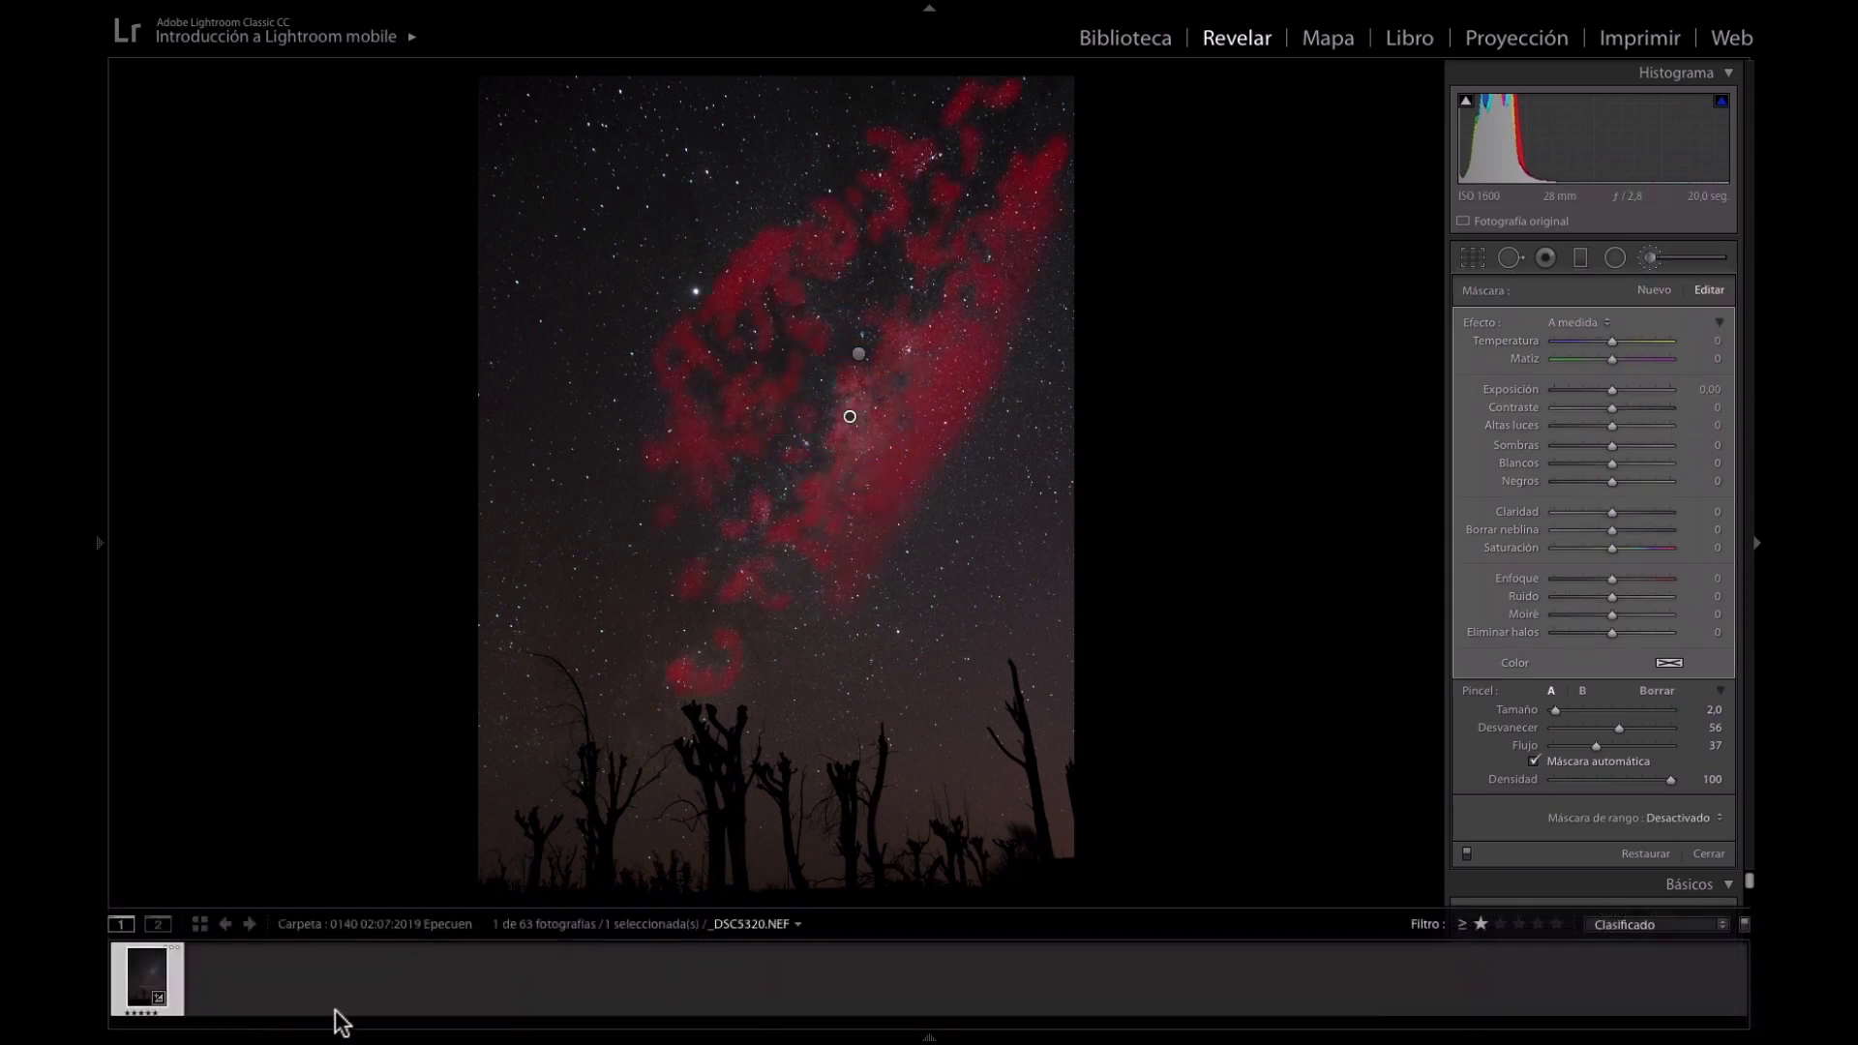
click(354, 1007)
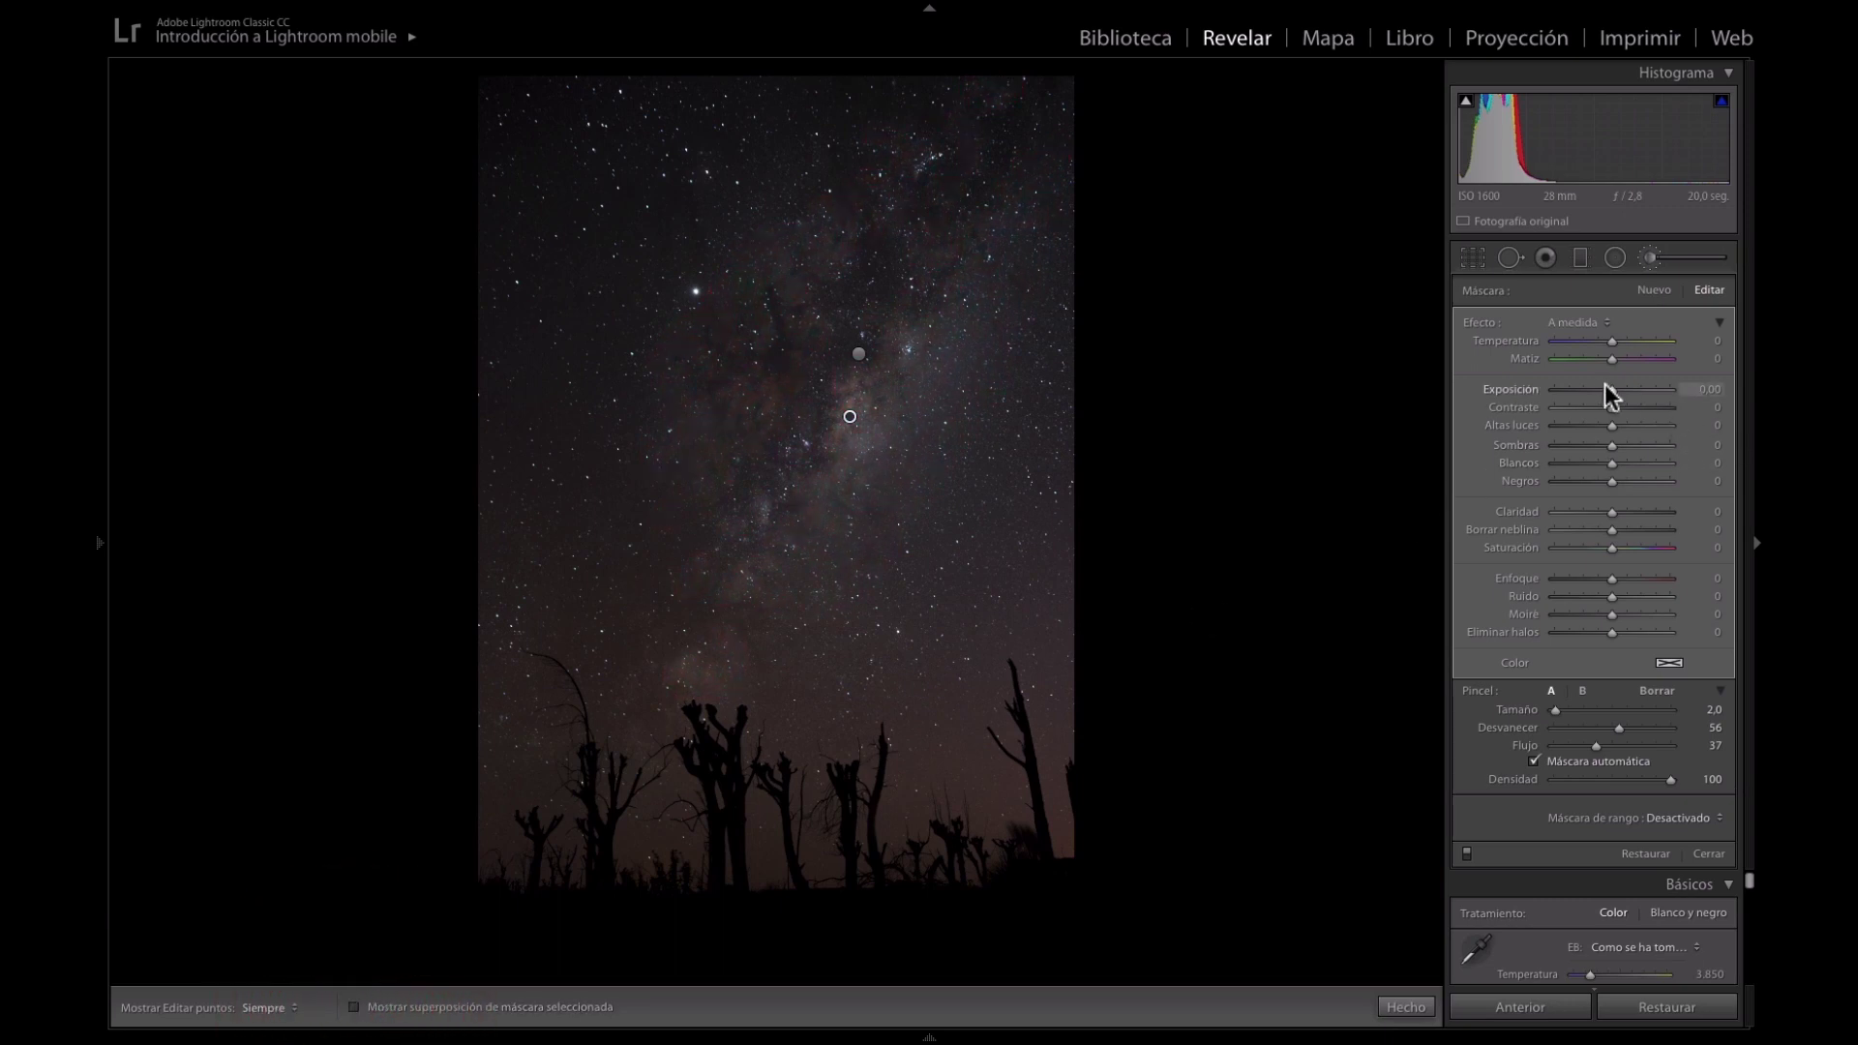
Try exposure changes on the first brush pin, then reset it to zero.
drag(1612, 391, 1606, 387)
double_click(1606, 391)
drag(1614, 390, 1617, 389)
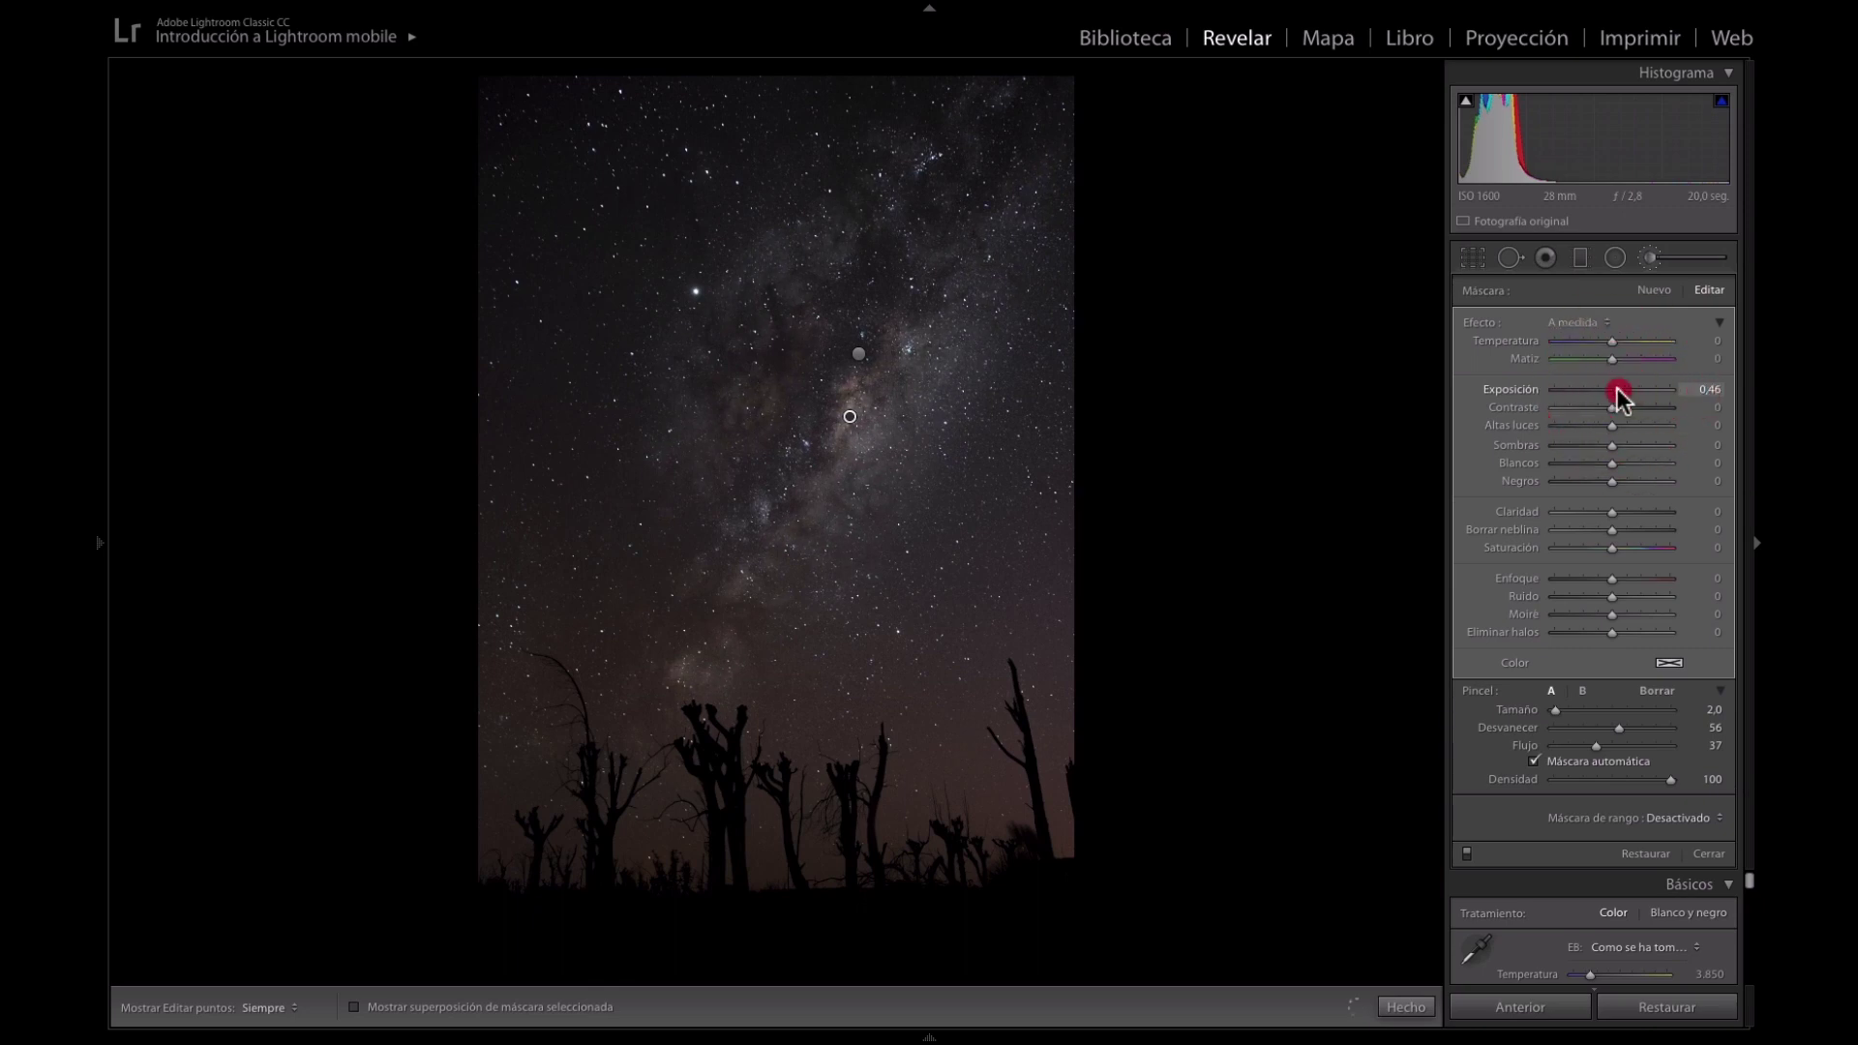
double_click(1615, 392)
Select the second brush pin, set its exposure to −0.21 and view the before version.
click(859, 354)
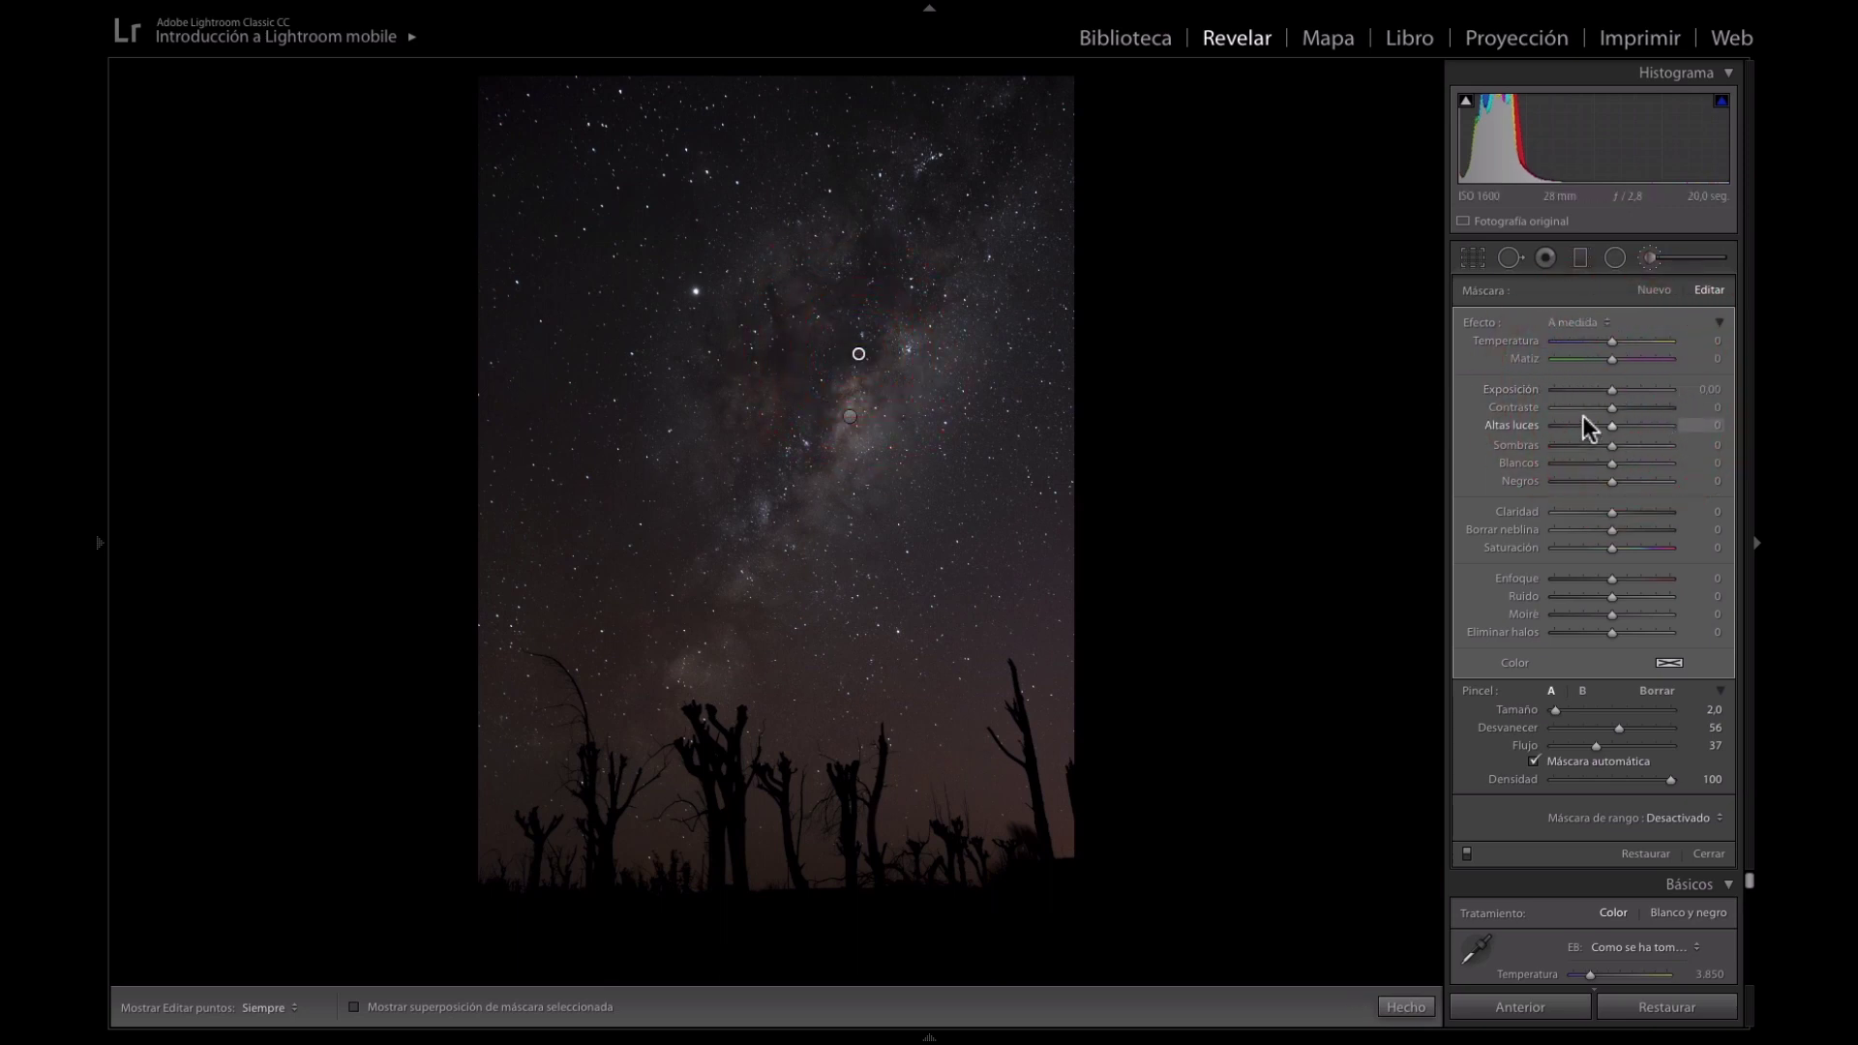
drag(1613, 391, 1573, 398)
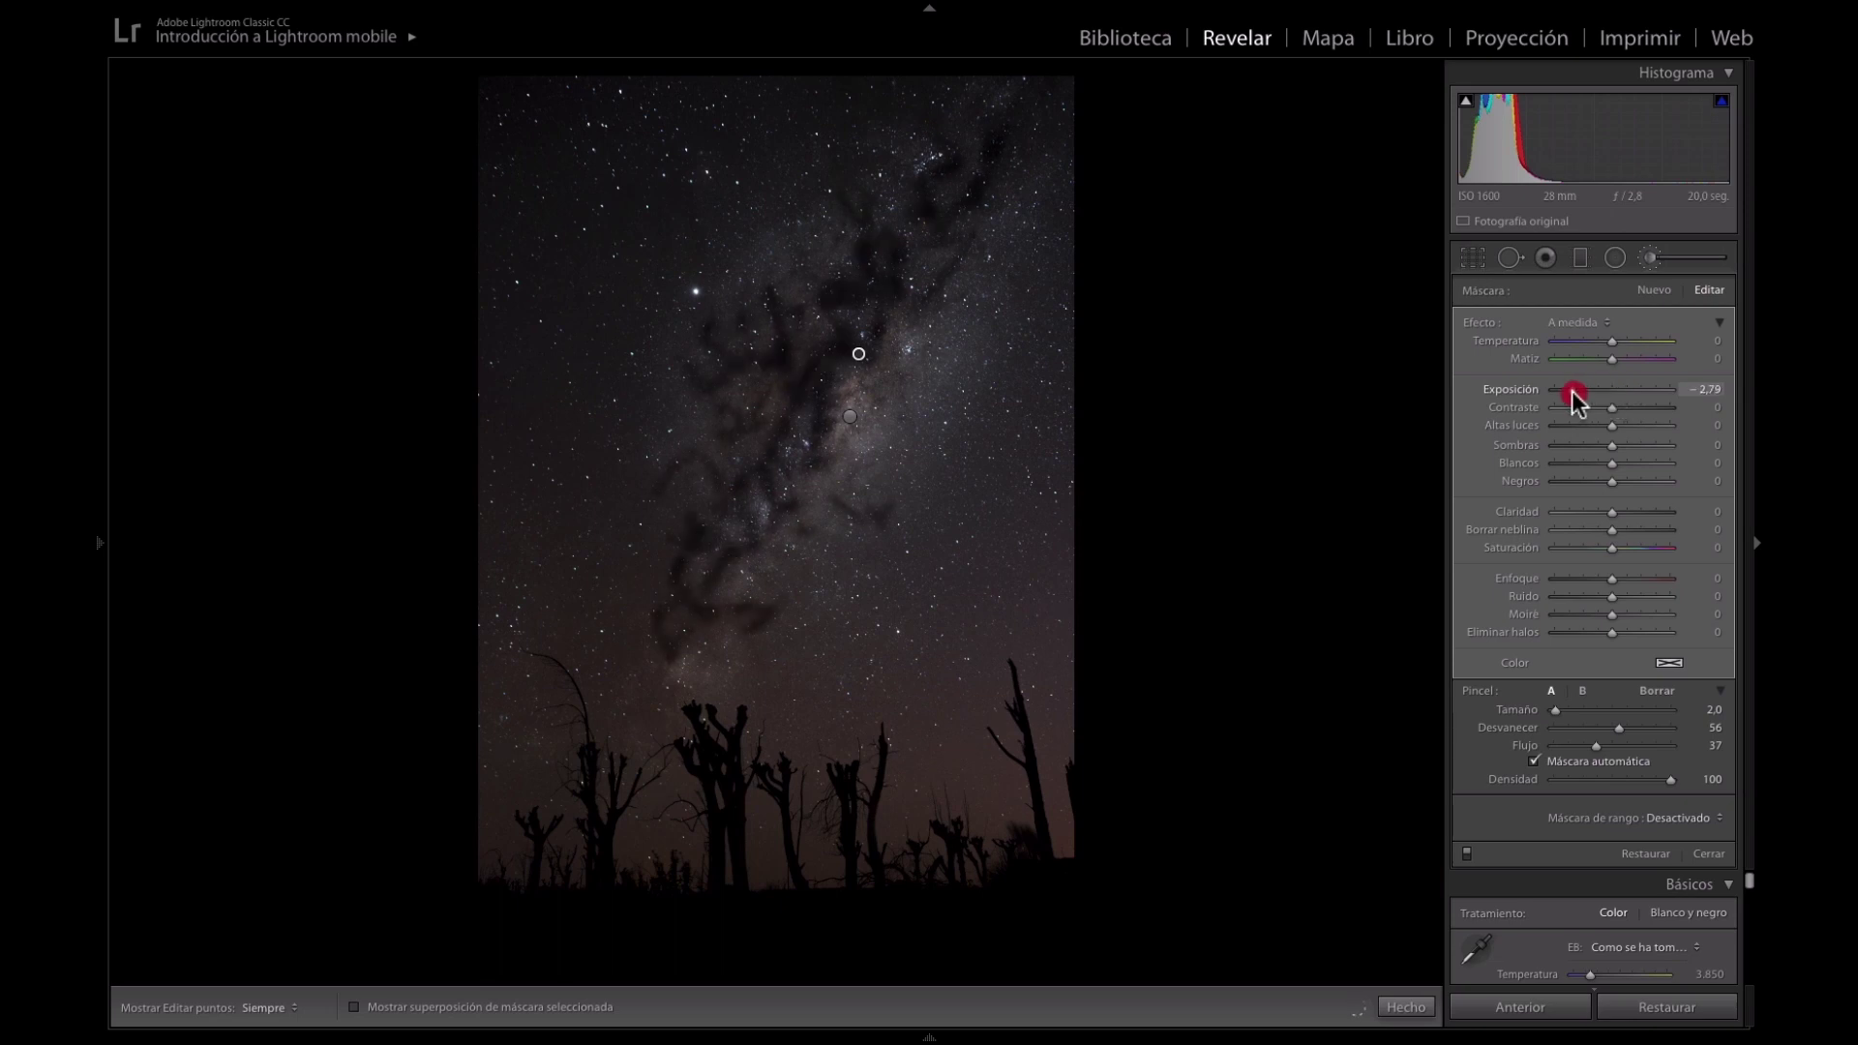
click(1610, 389)
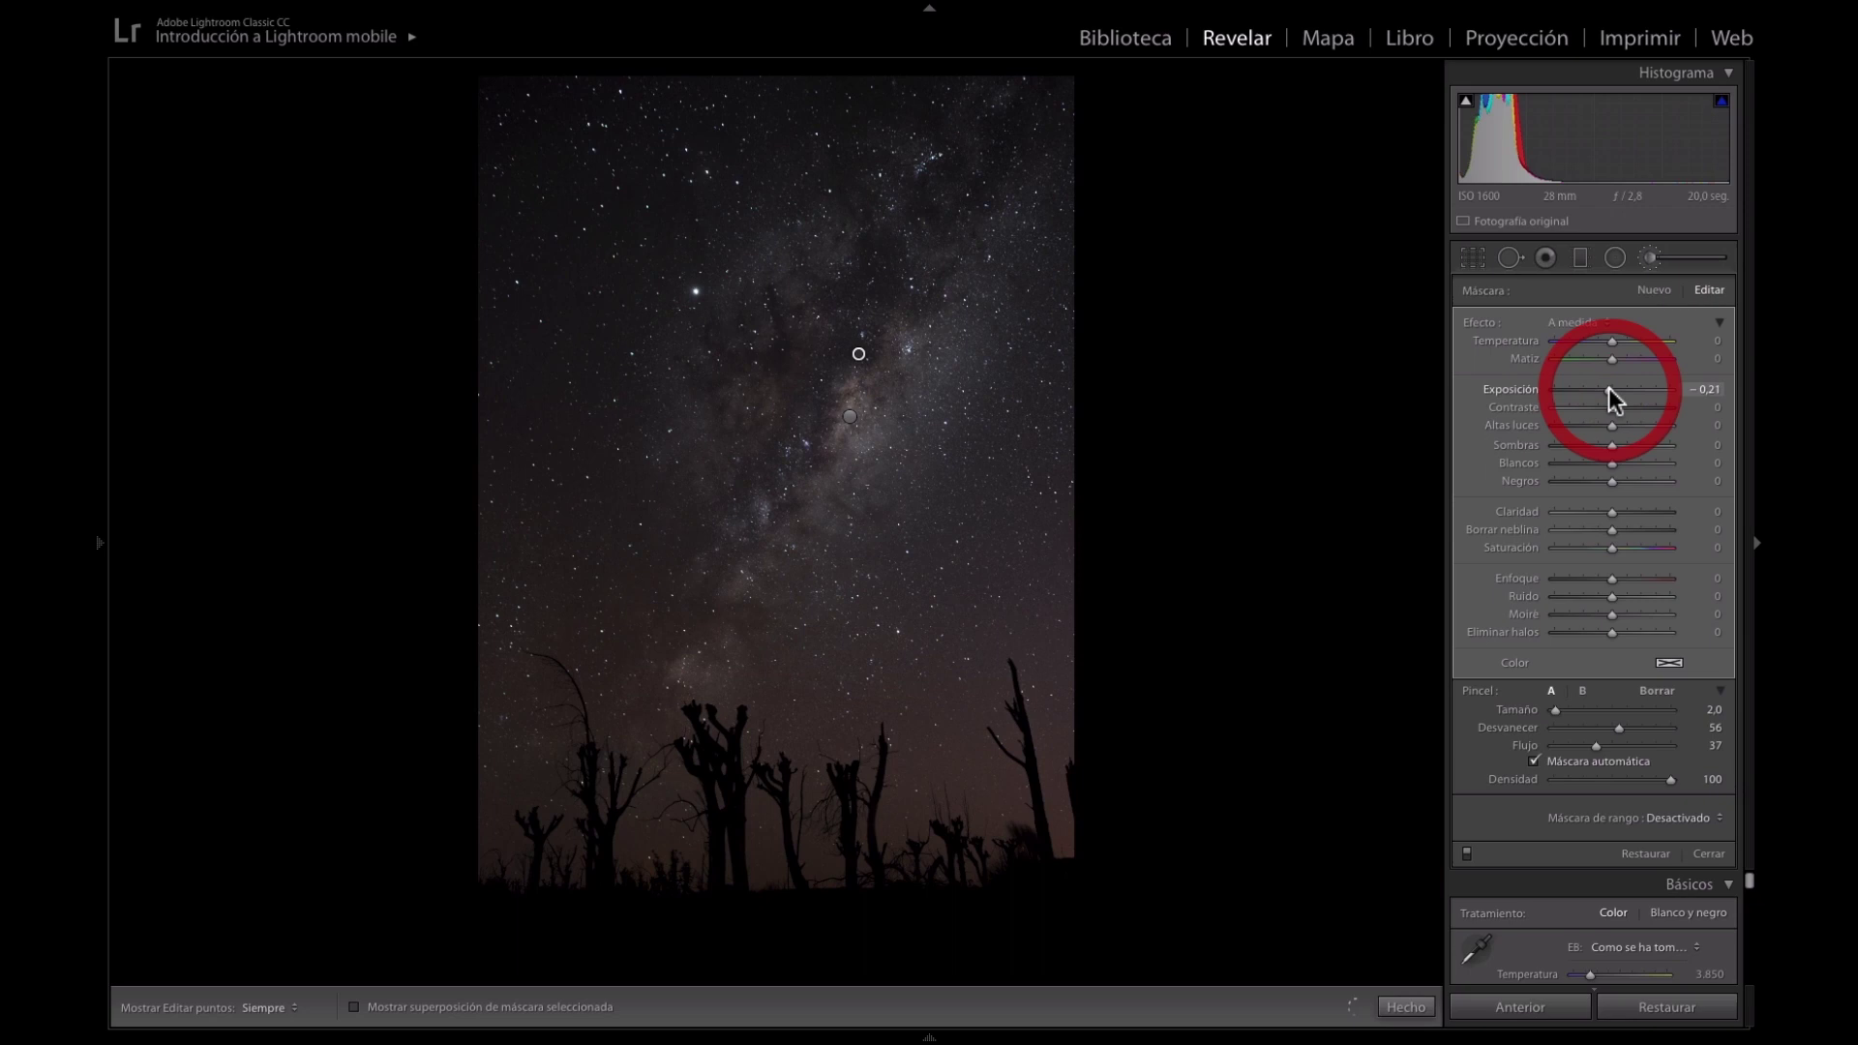
click(1609, 388)
double_click(1611, 389)
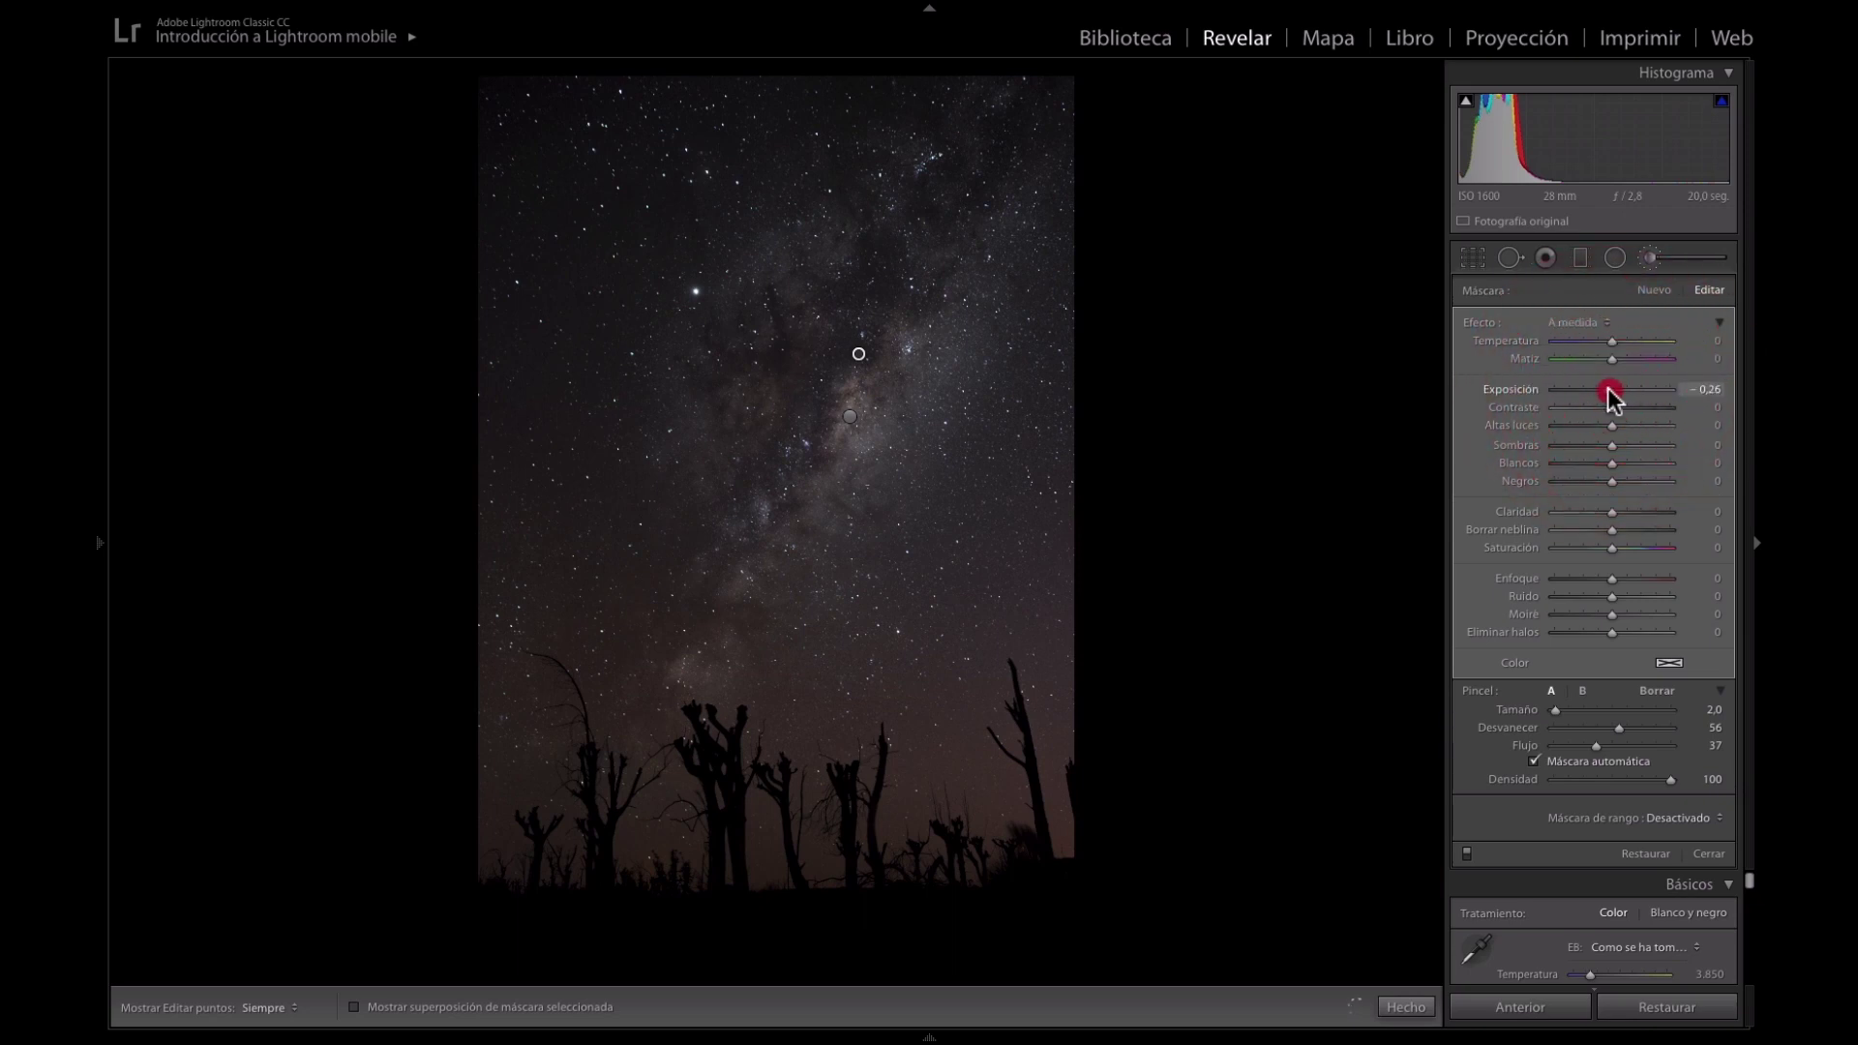
click(1610, 390)
click(1608, 388)
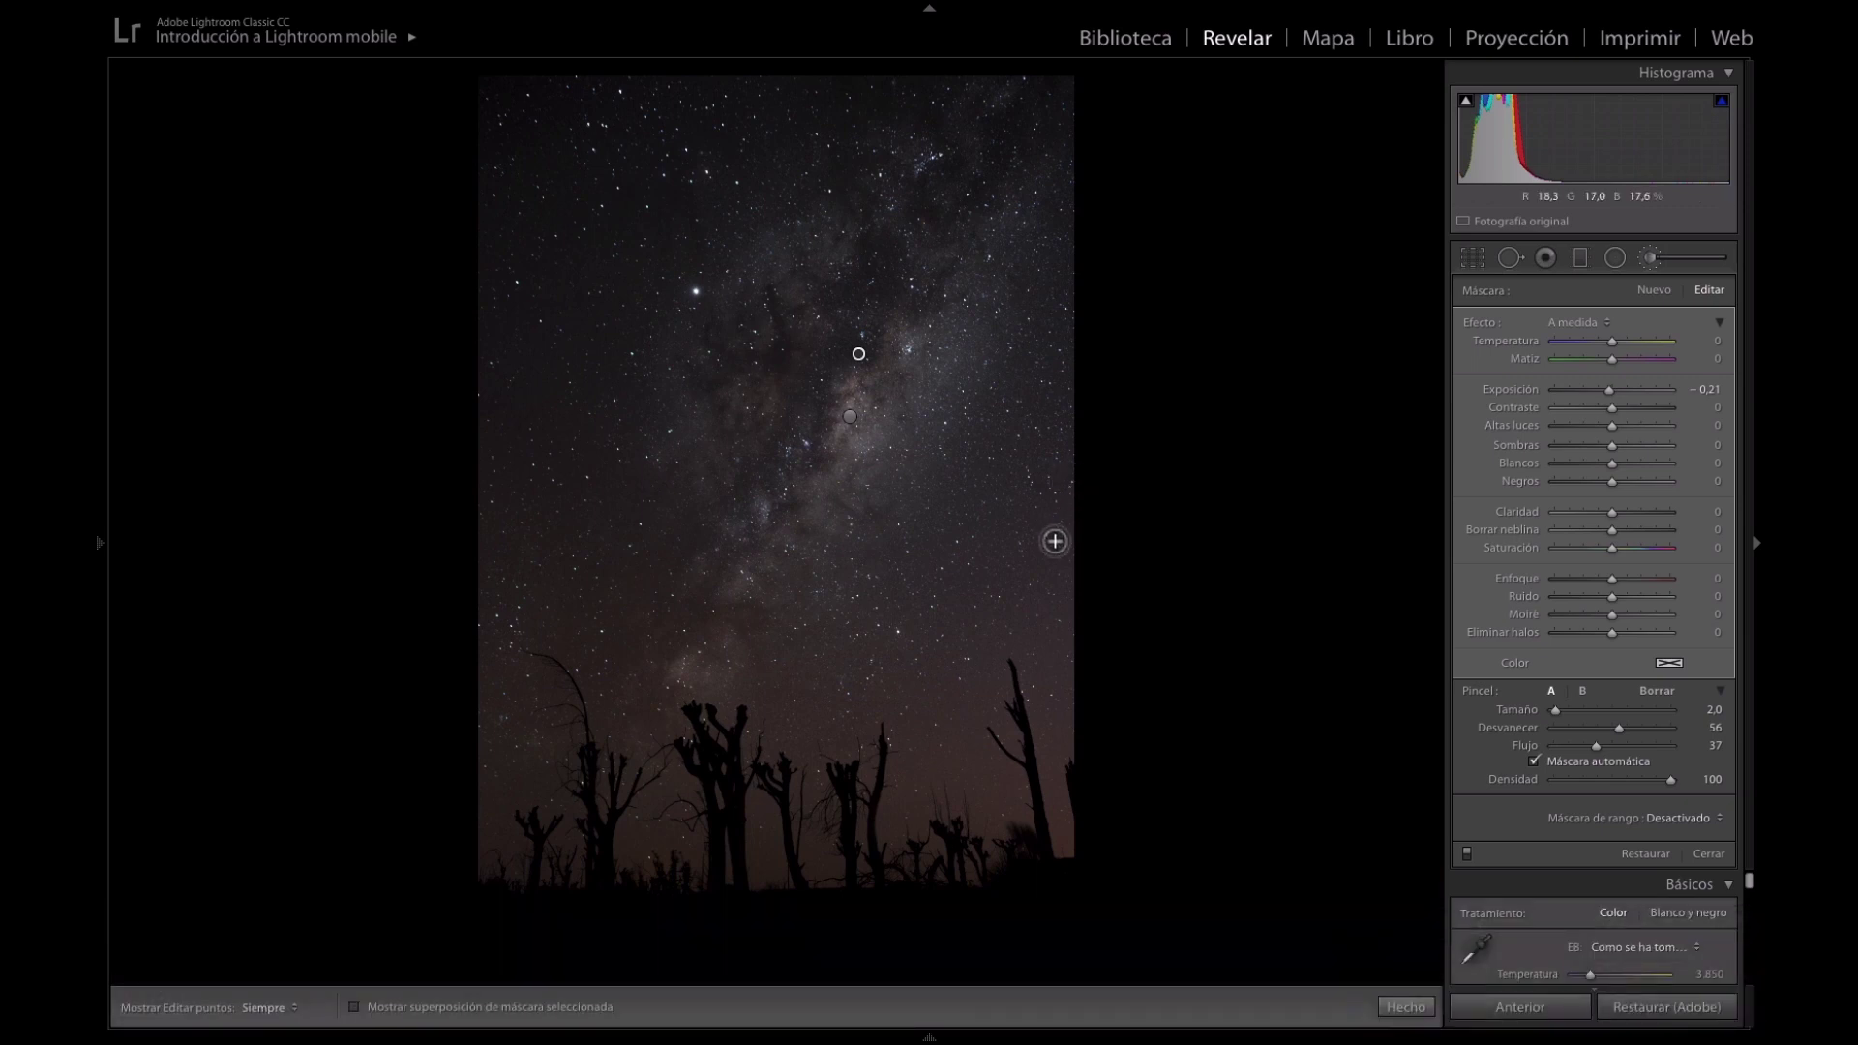
key(backslash)
Close the Adjustment Brush with Done, toggling before/after views with \ to compare.
key(backslash)
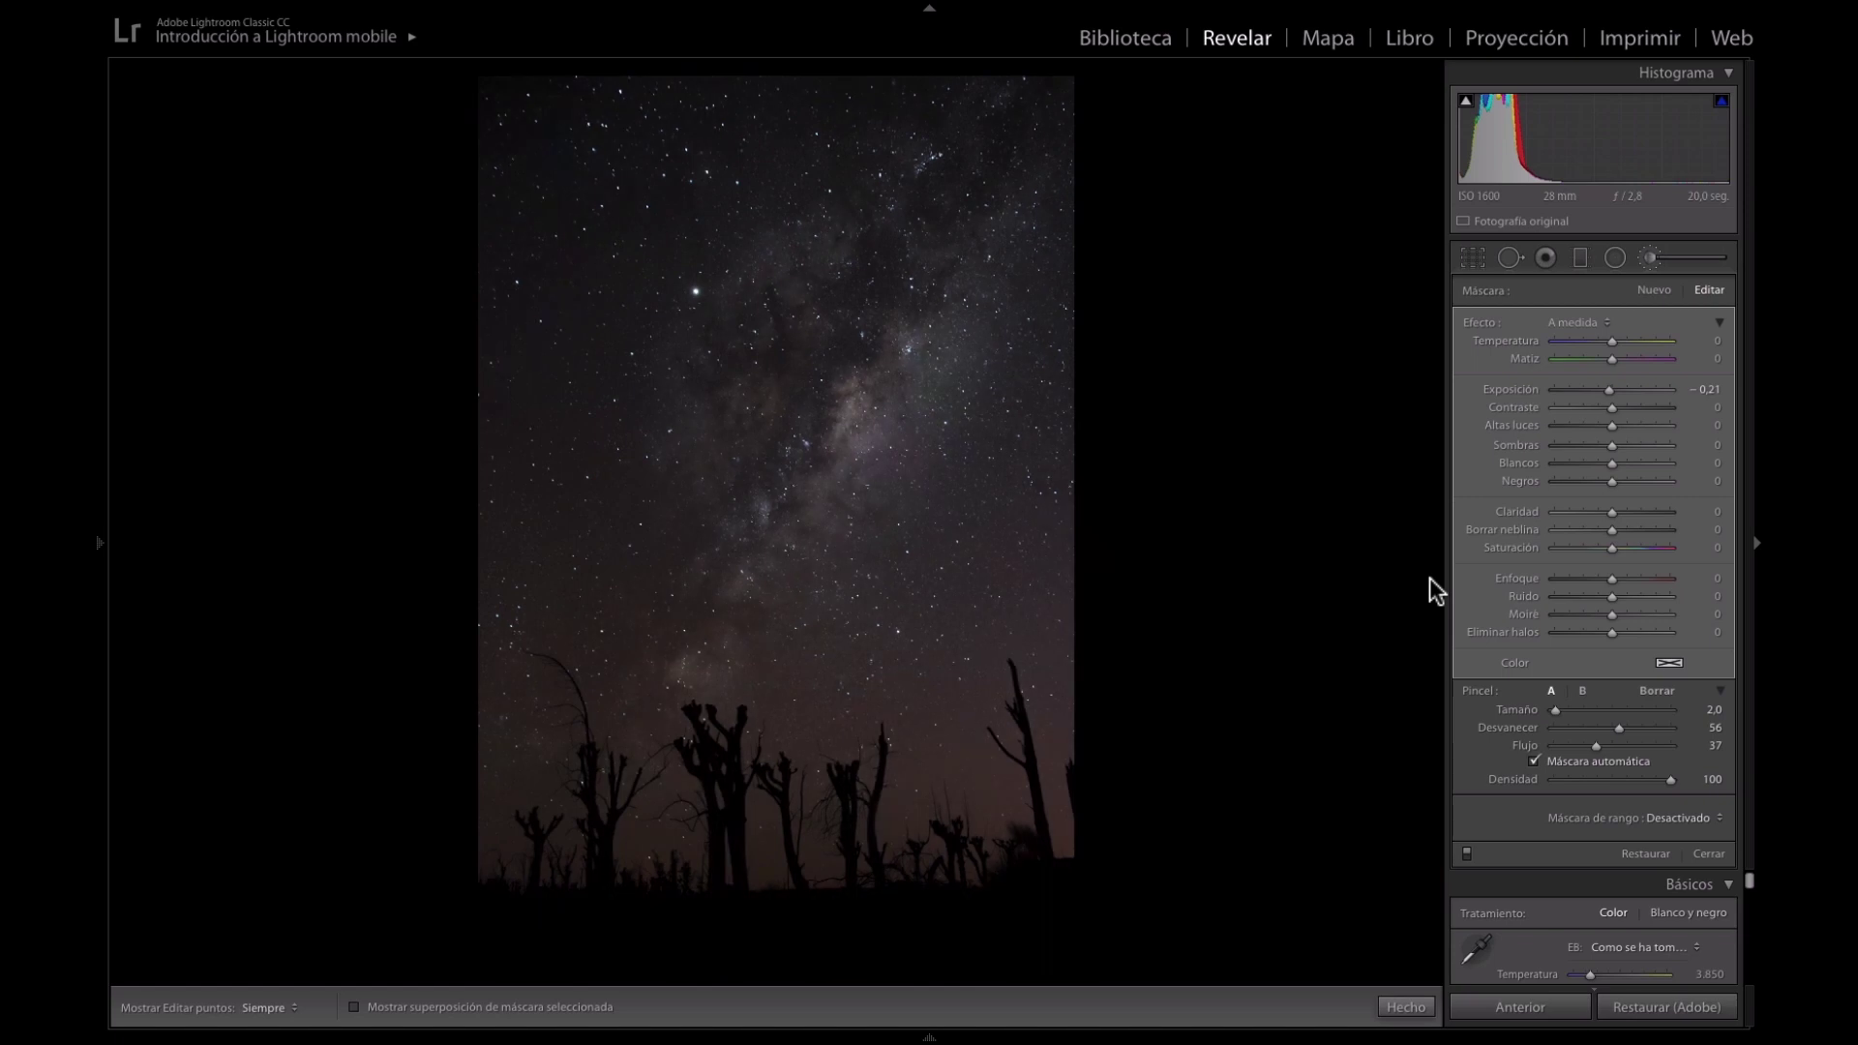
key(backslash)
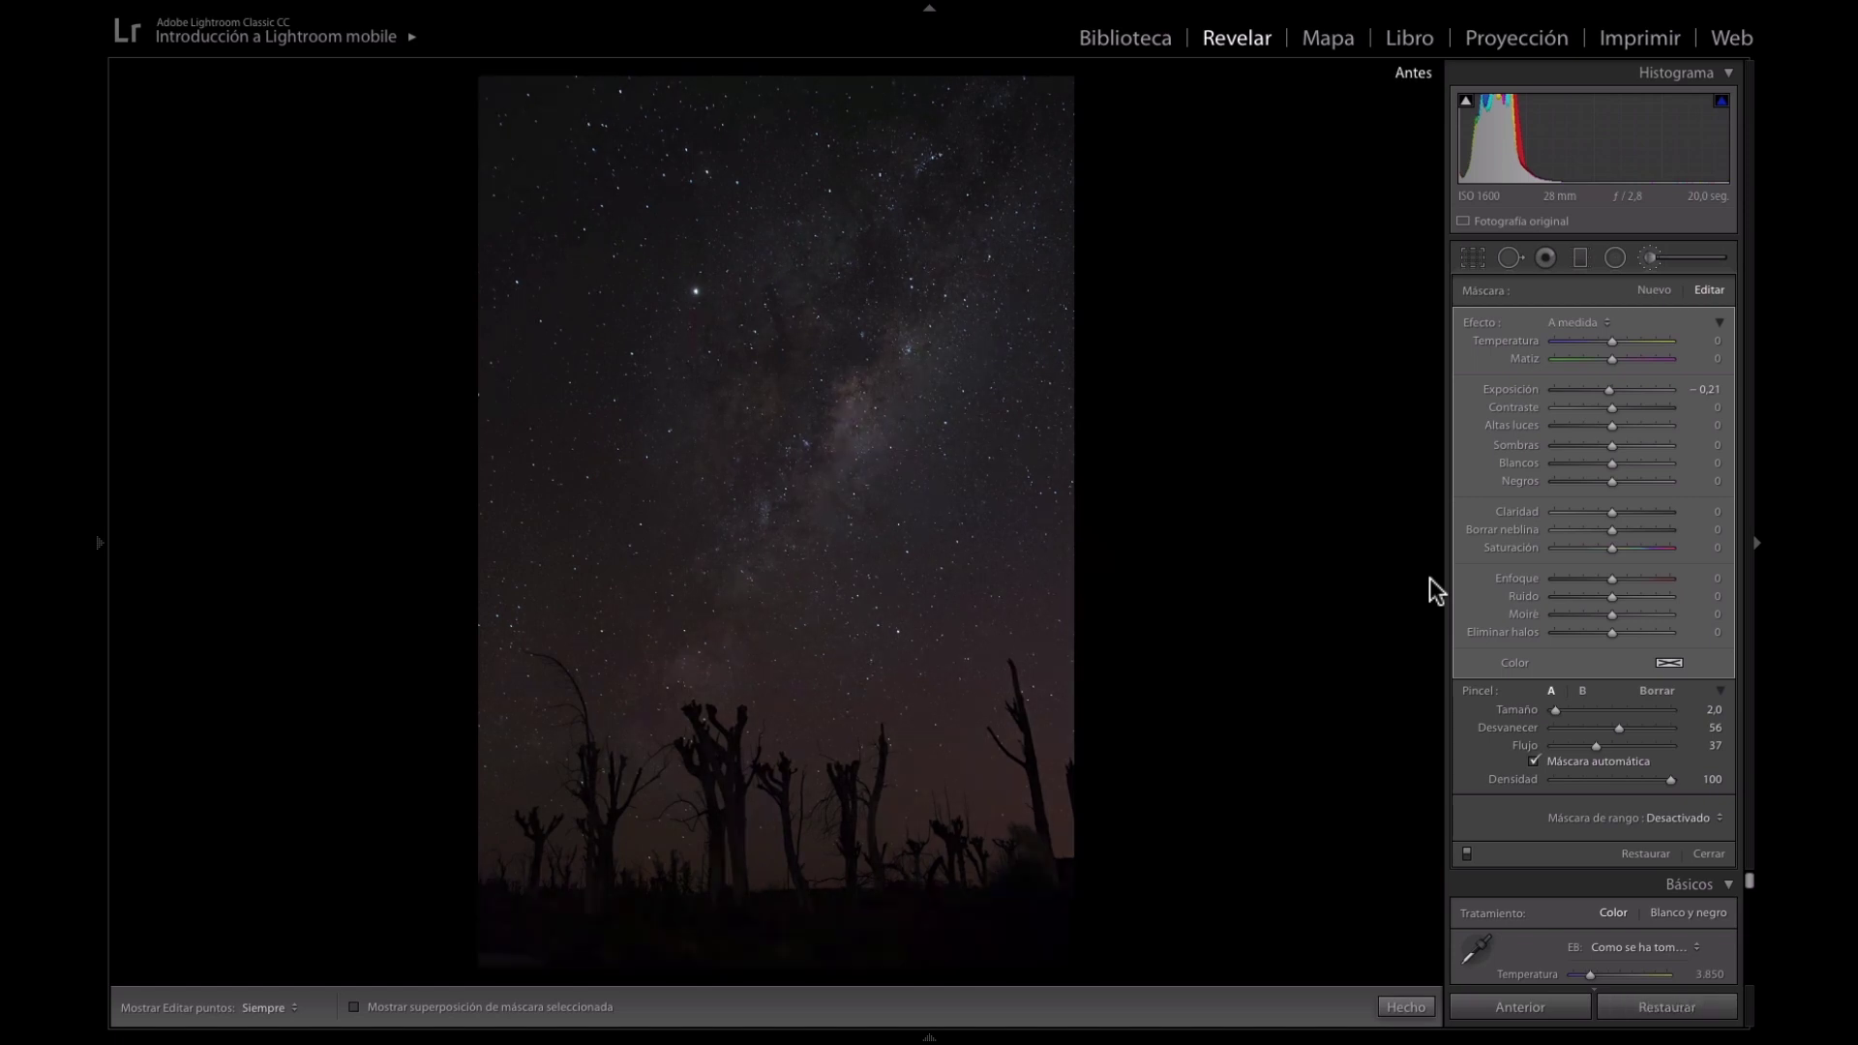
key(backslash)
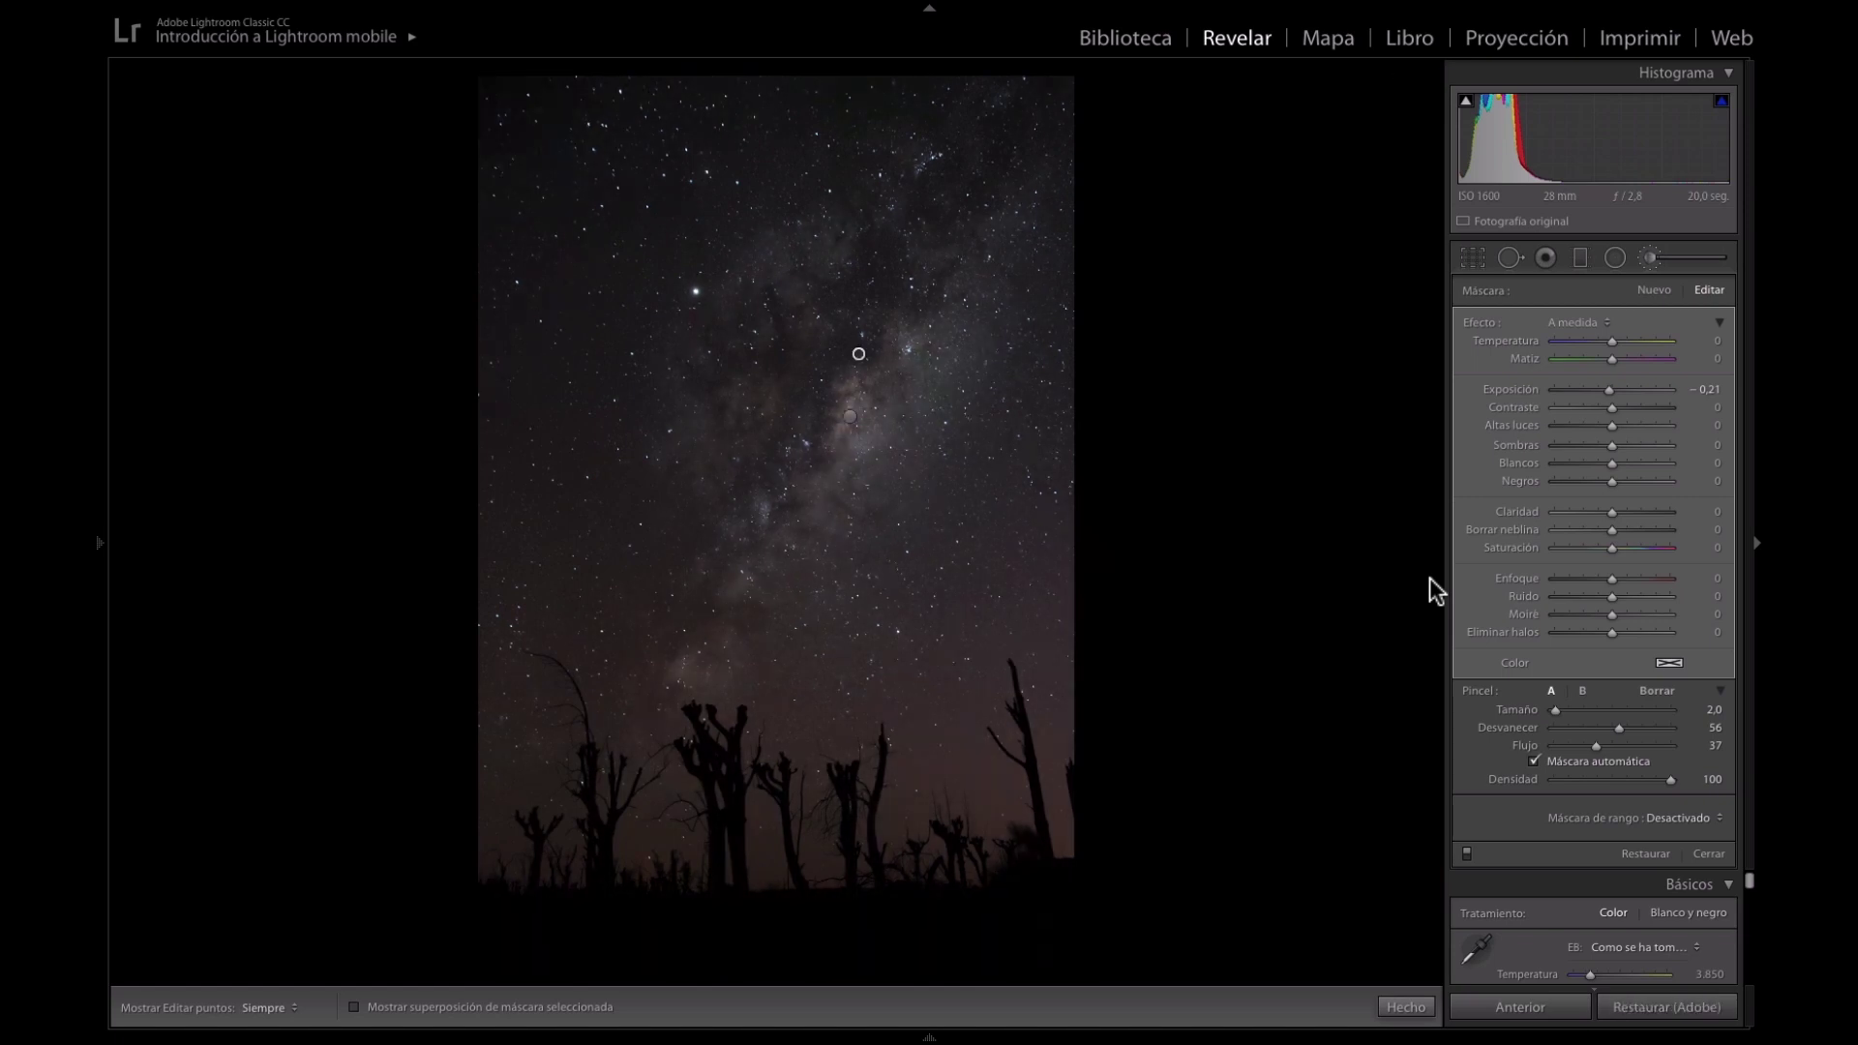
click(1406, 1007)
key(backslash)
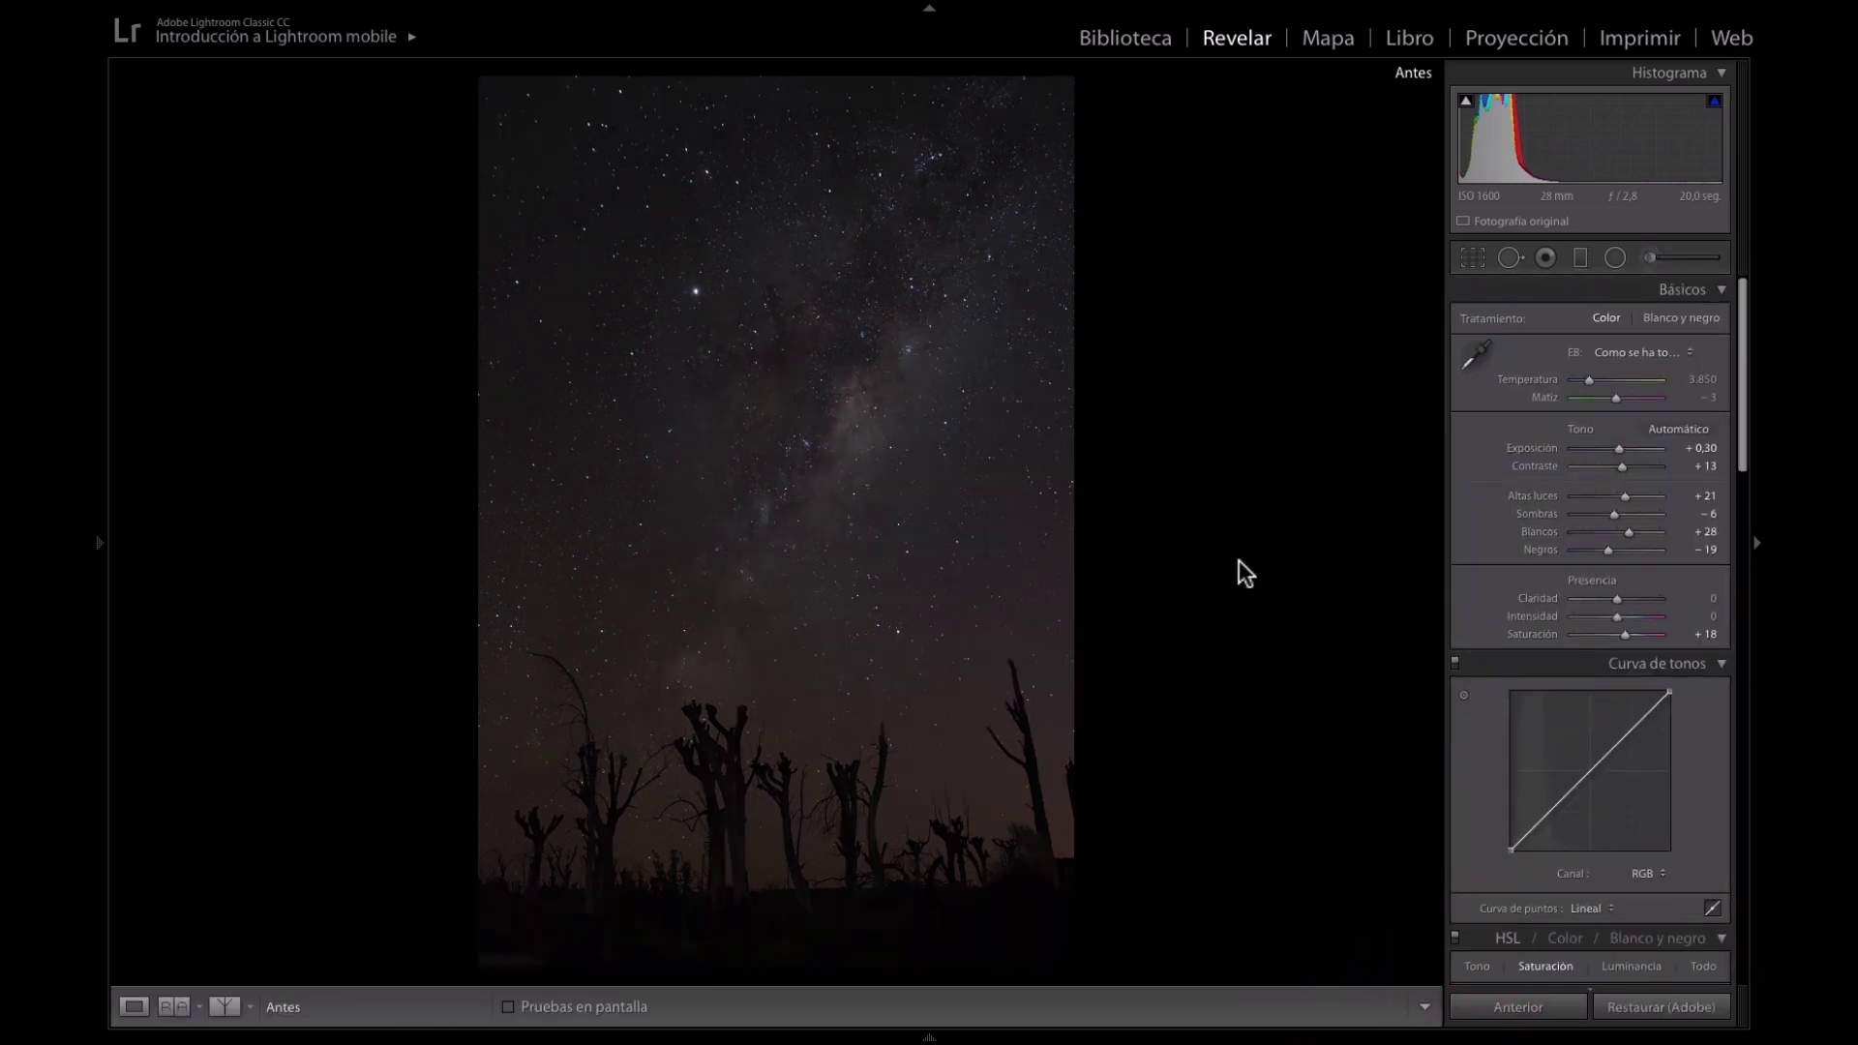
key(backslash)
key(backslash)
key(backslash)
key(backslash)
key(backslash)
key(backslash)
key(backslash)
key(backslash)
key(backslash)
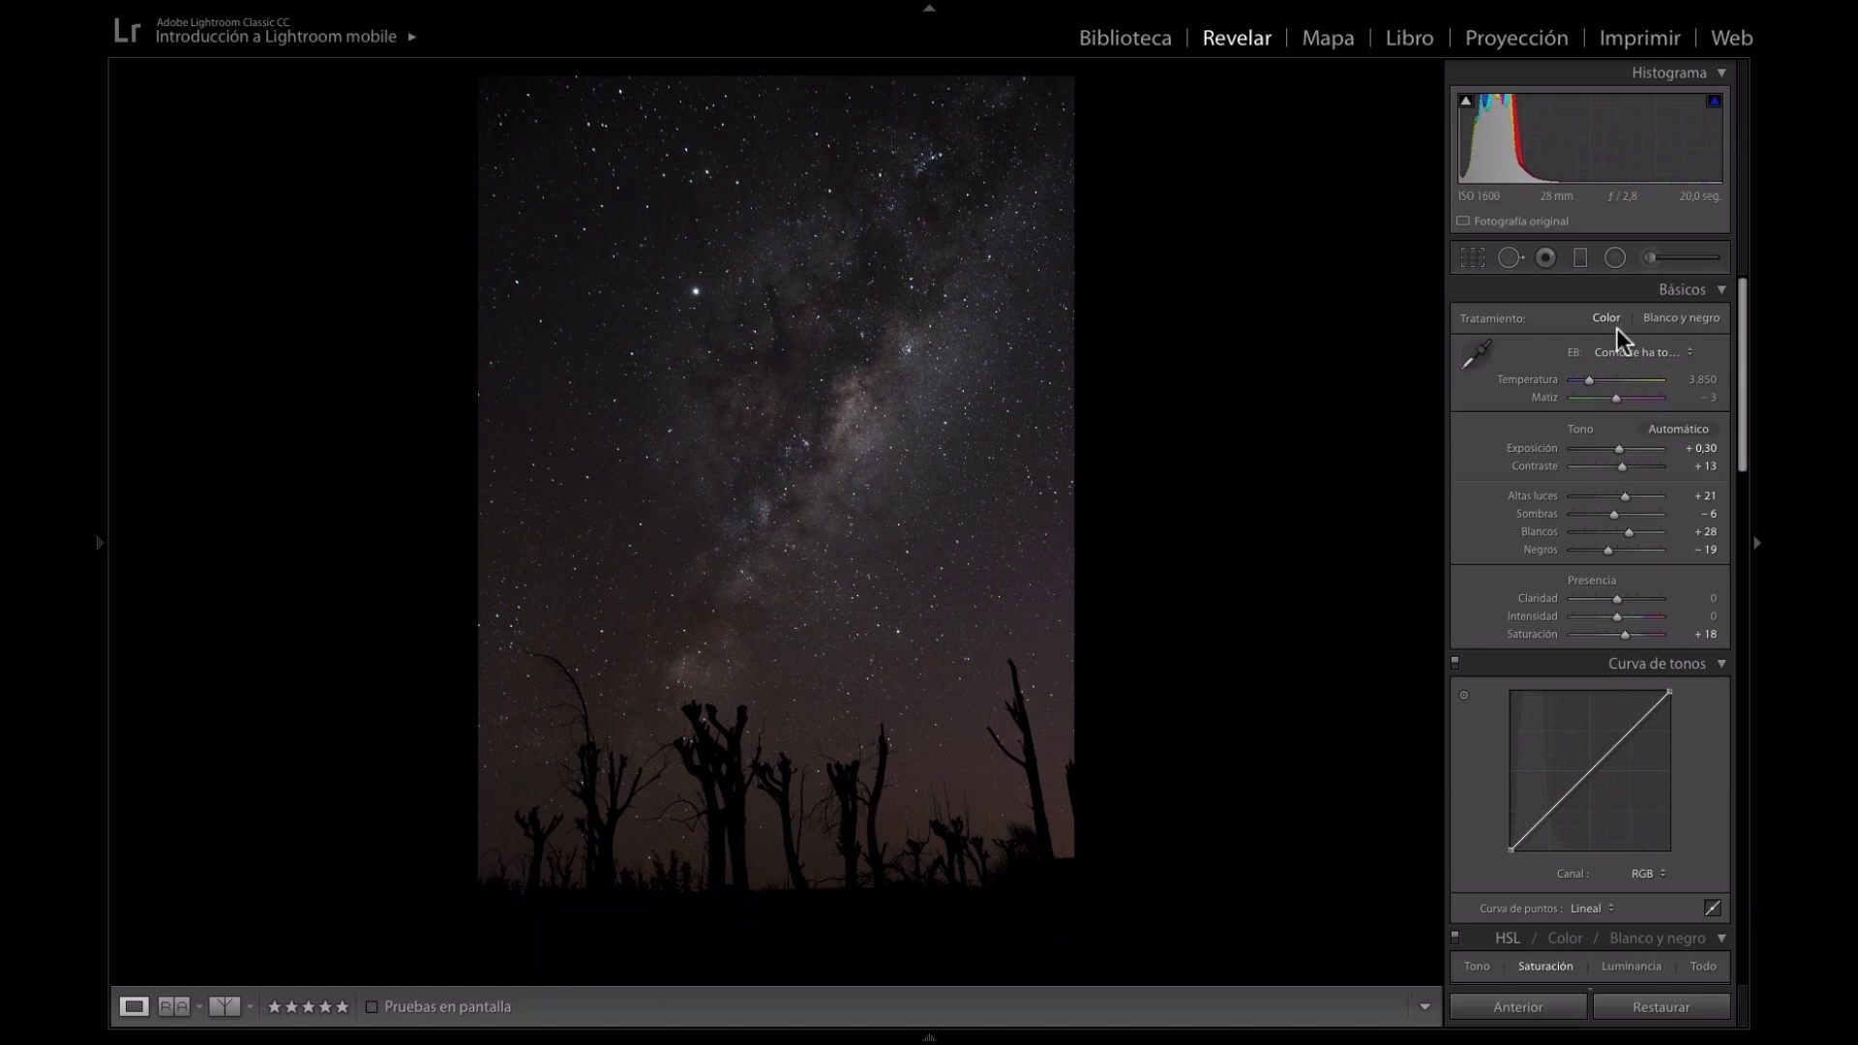
Draw a tilted, narrow radial filter along the Milky Way band from the trees upward, with dehaze pushed to 100.
click(1615, 259)
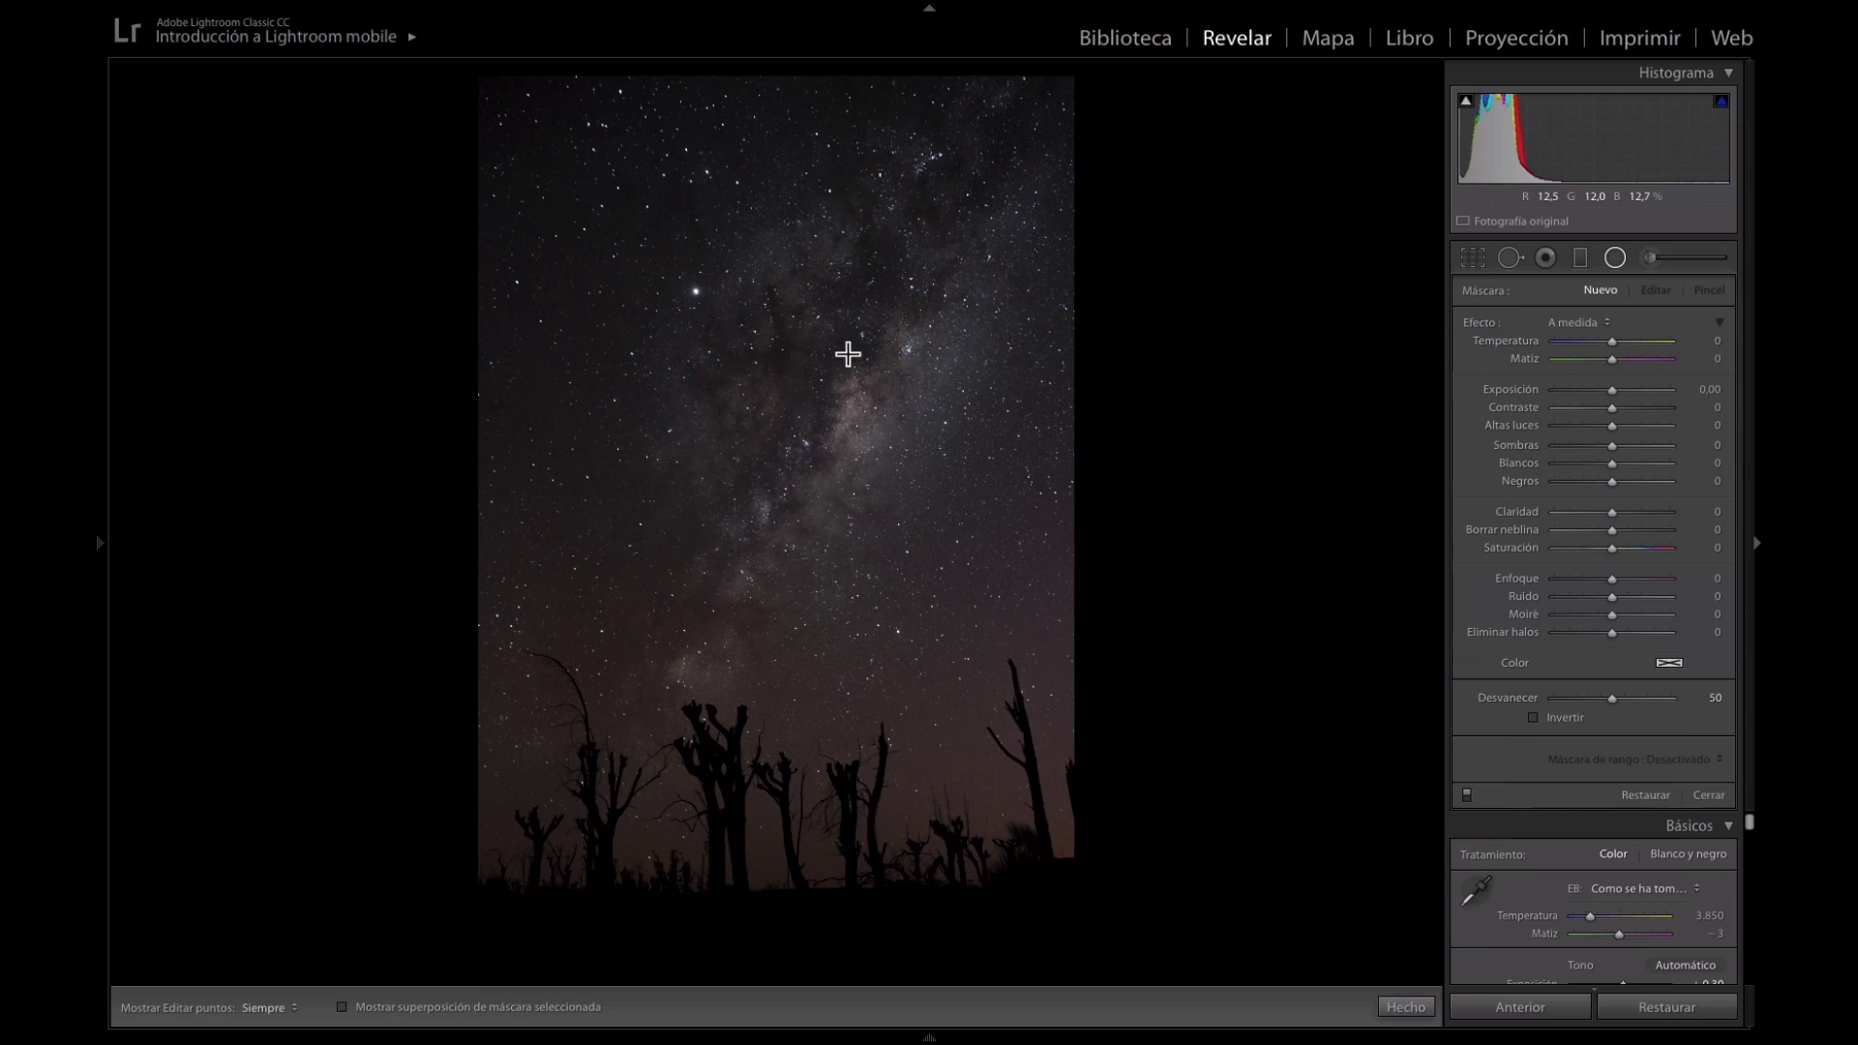
drag(836, 341, 630, 507)
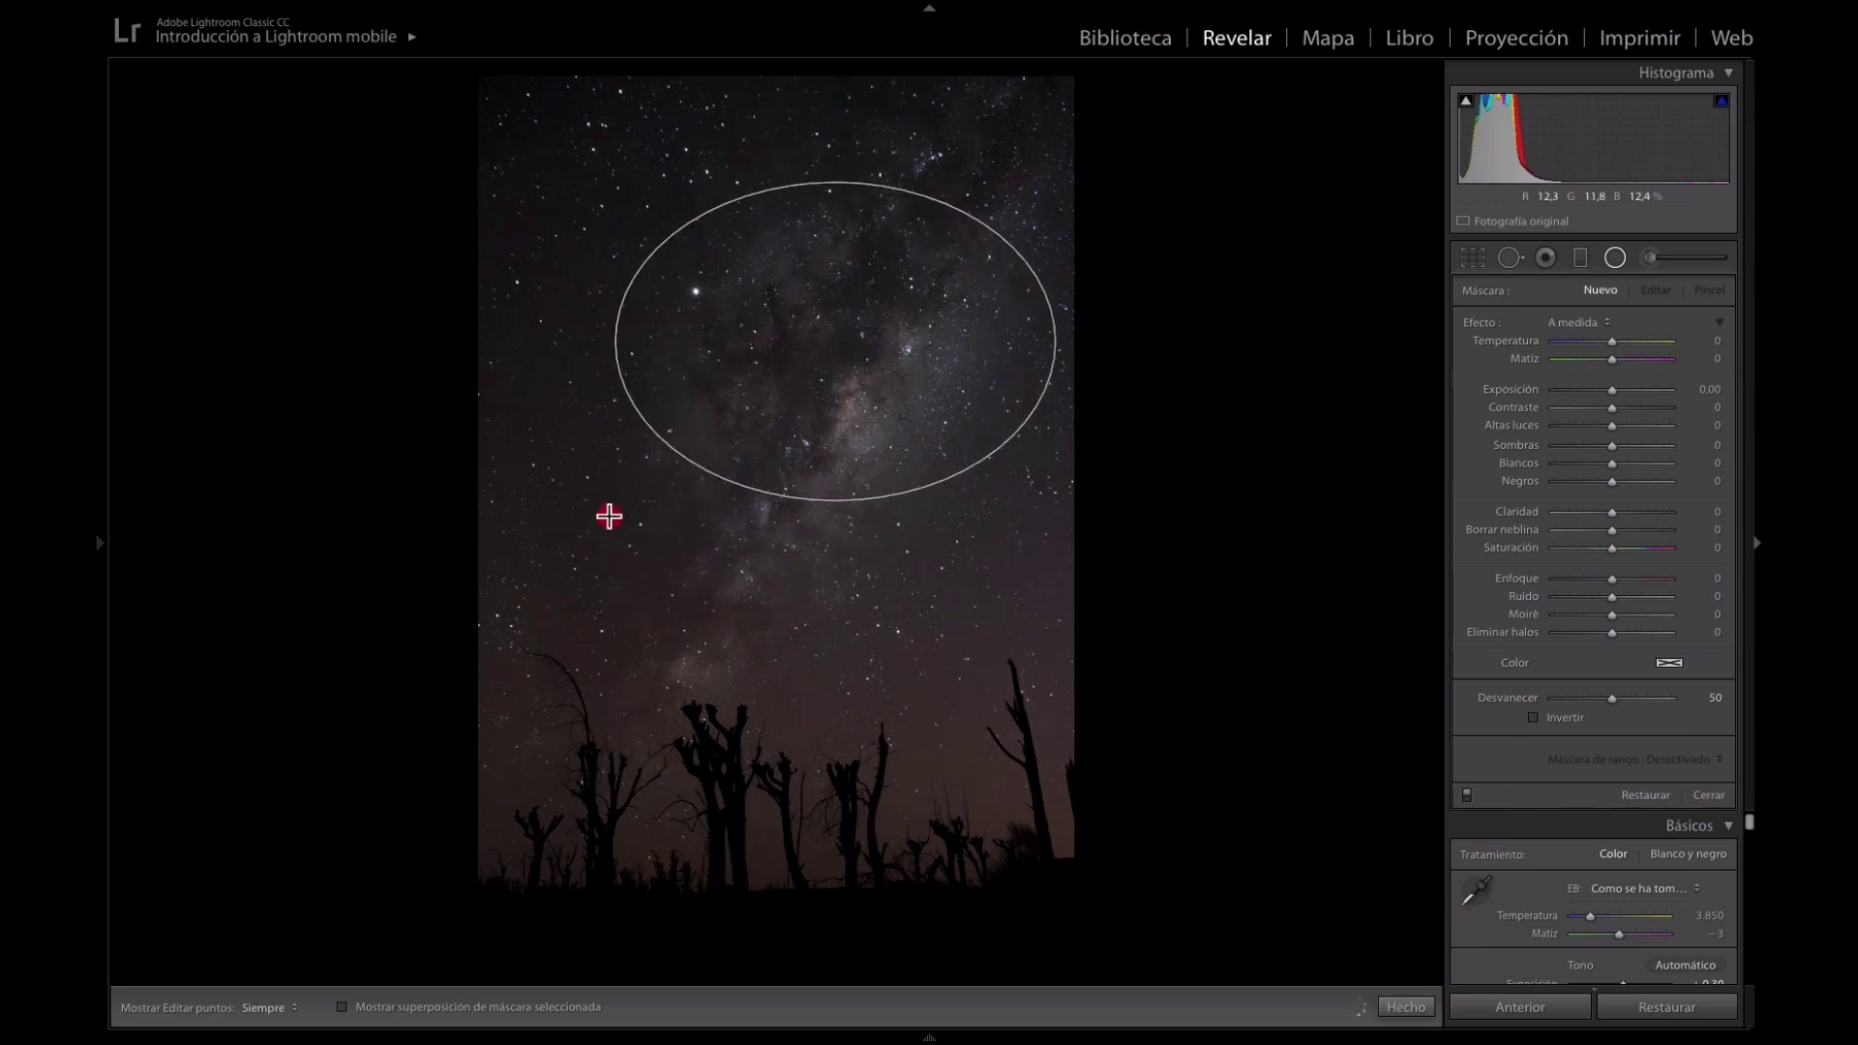
drag(722, 515, 914, 506)
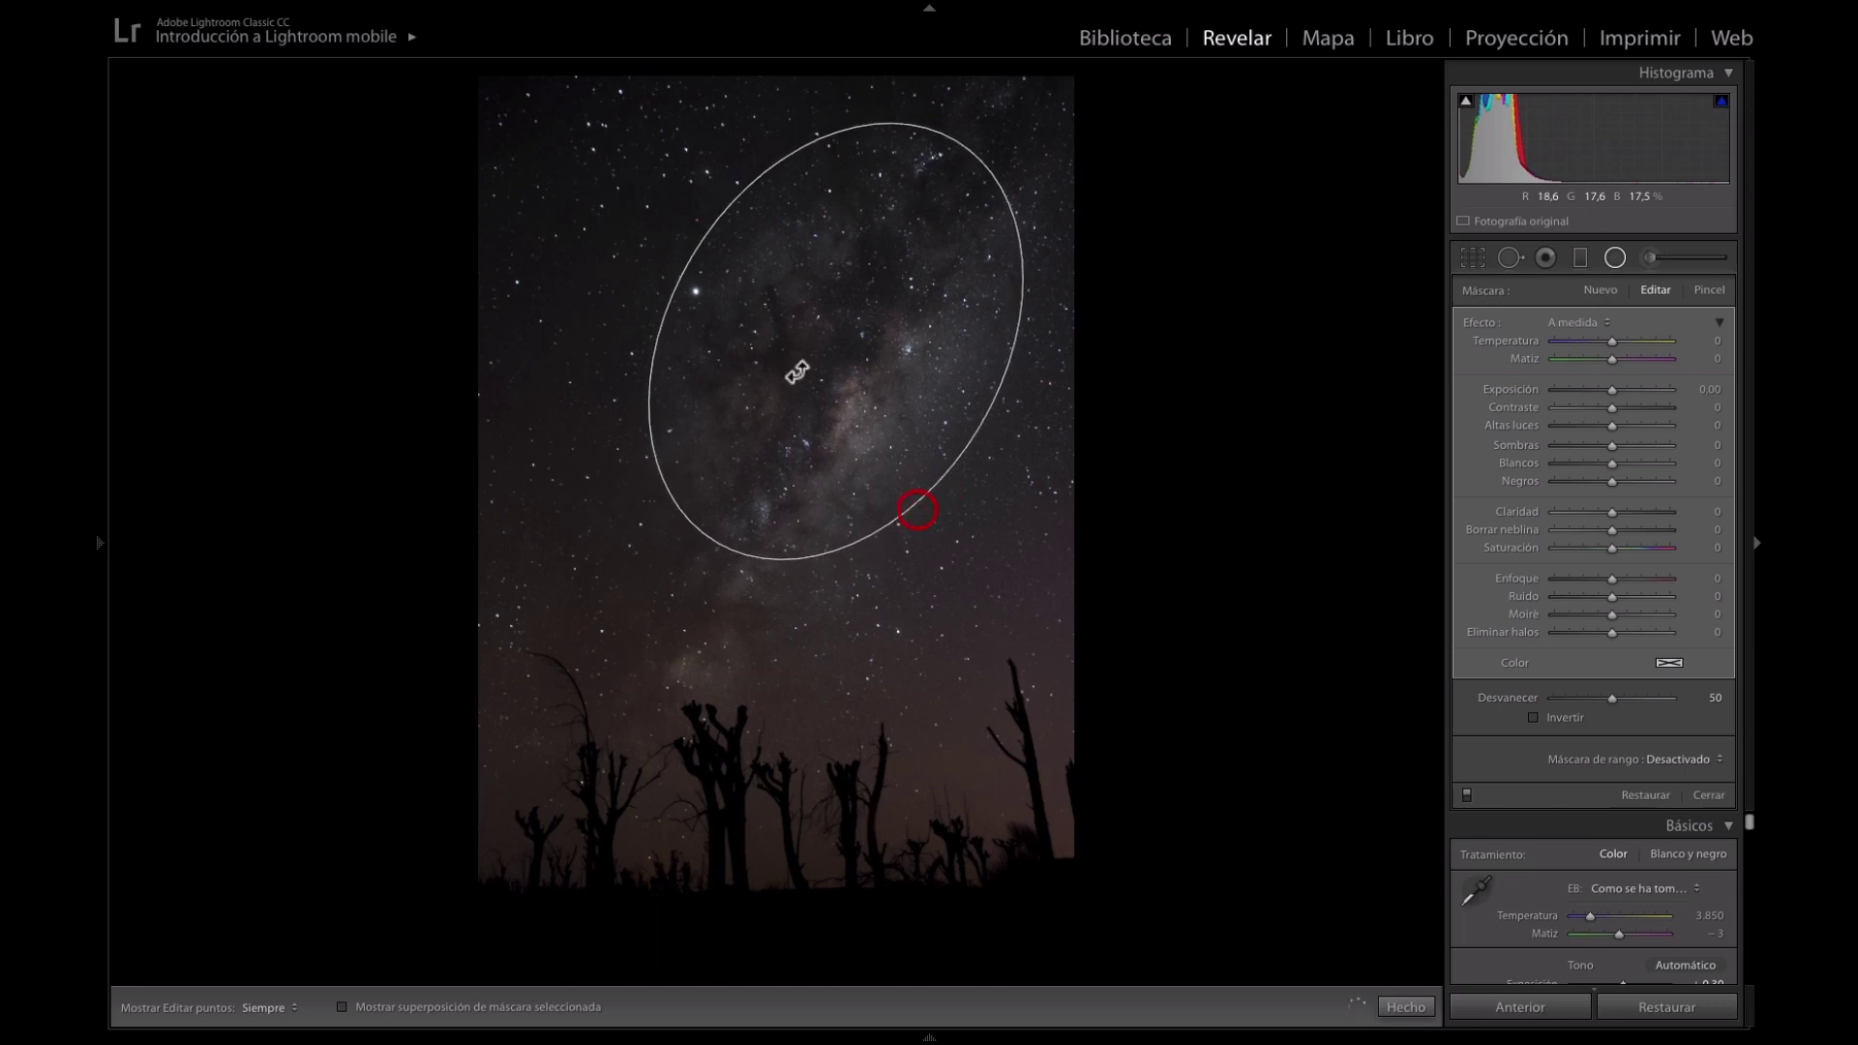
drag(693, 262, 727, 277)
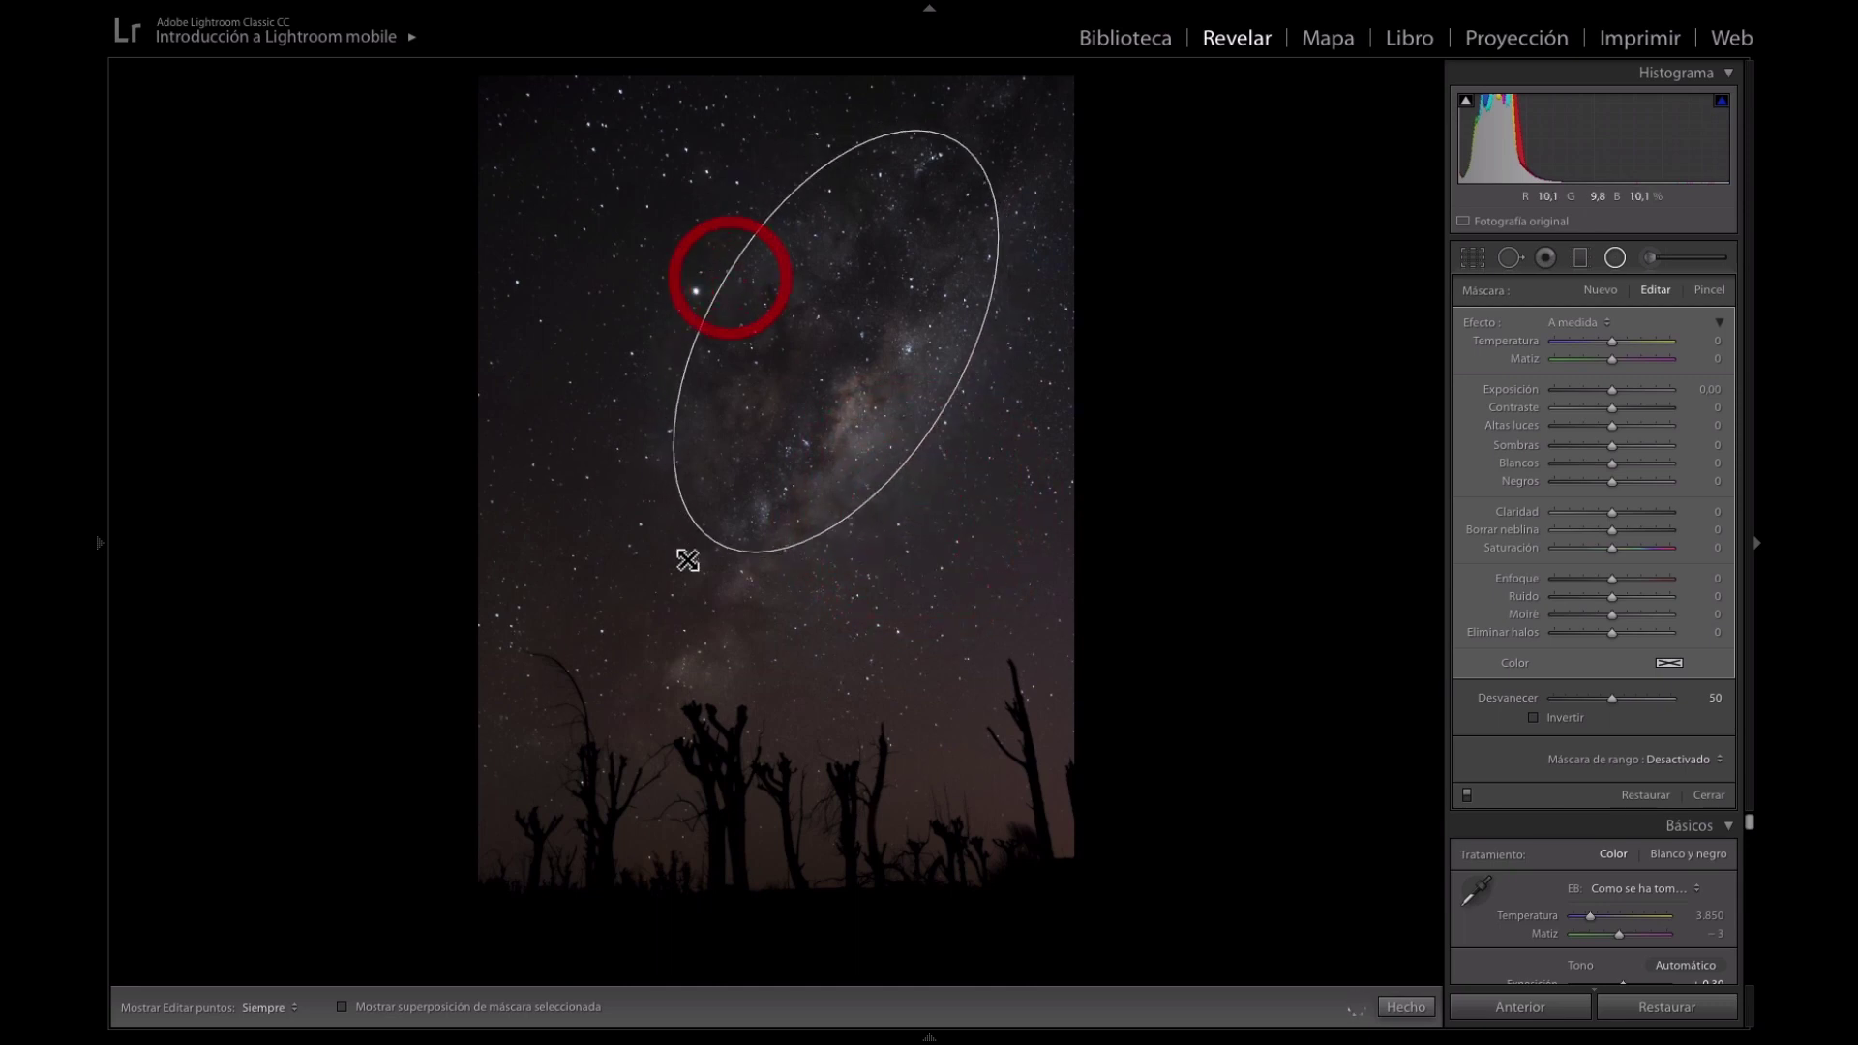
drag(717, 545, 581, 755)
drag(834, 339, 834, 356)
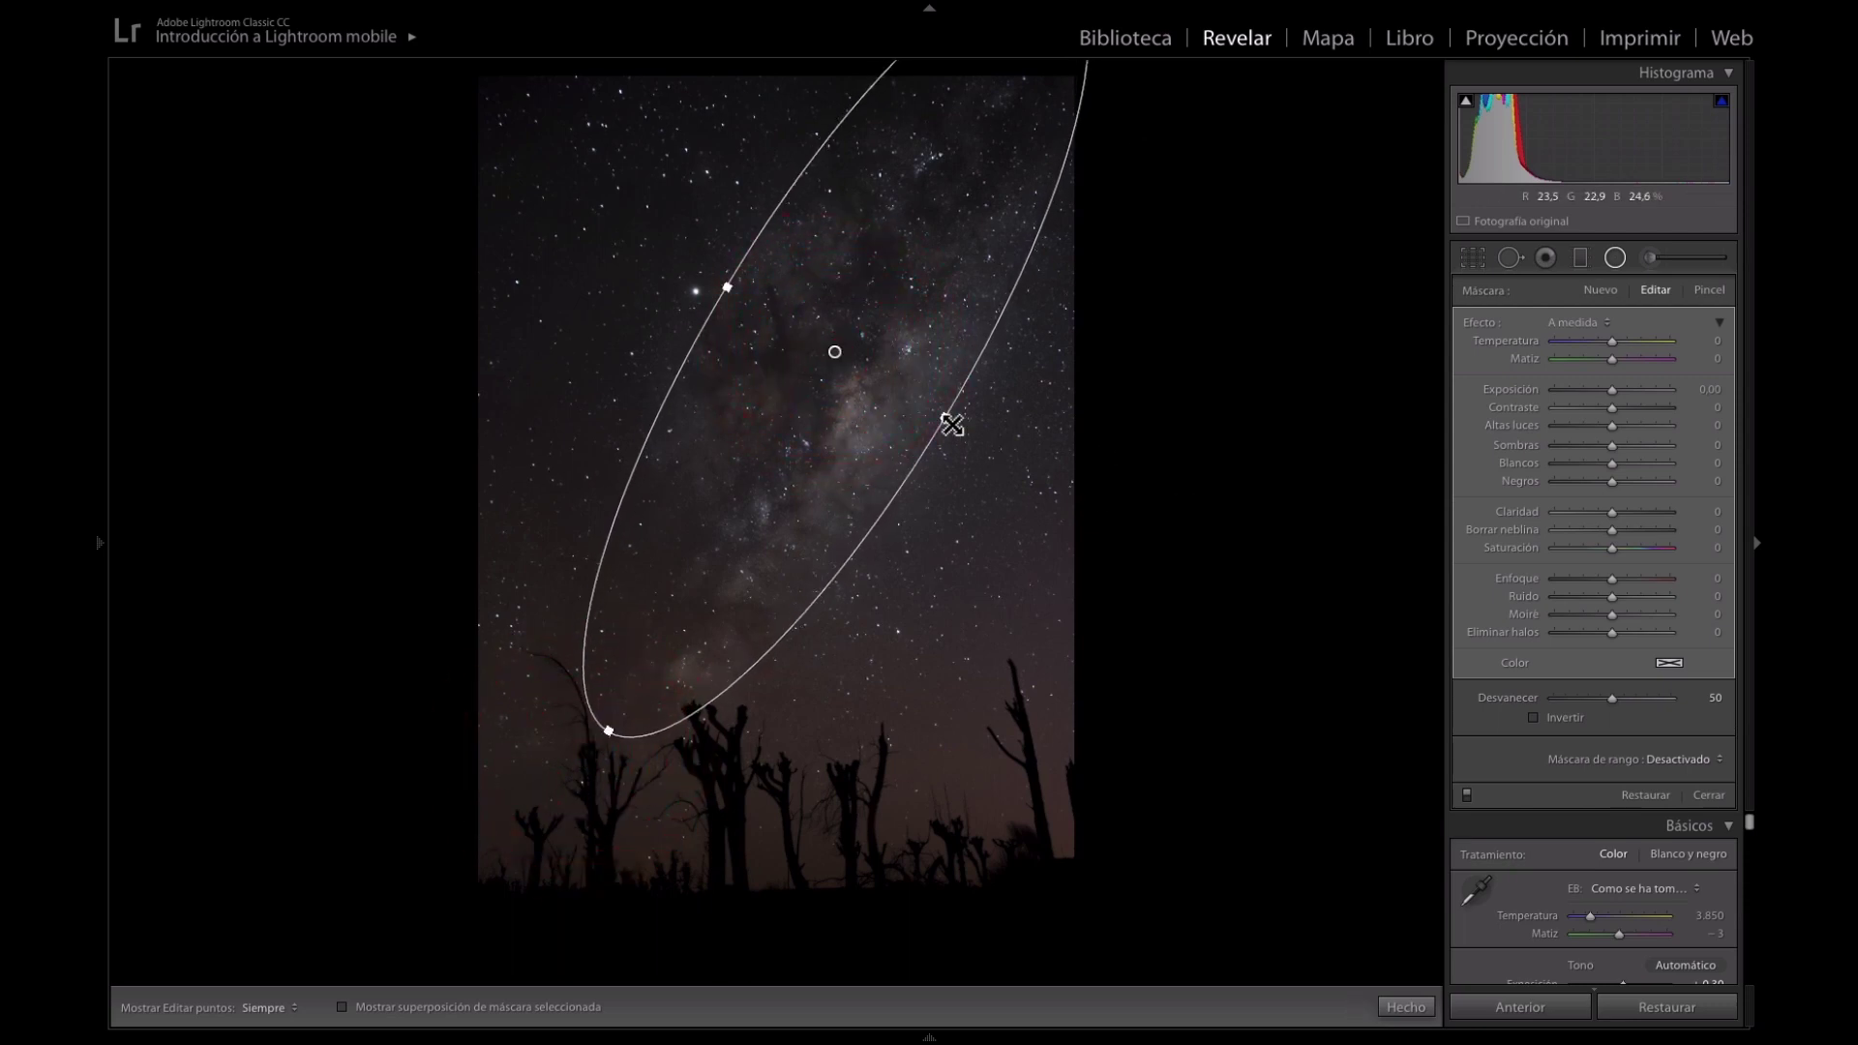
drag(957, 423, 965, 429)
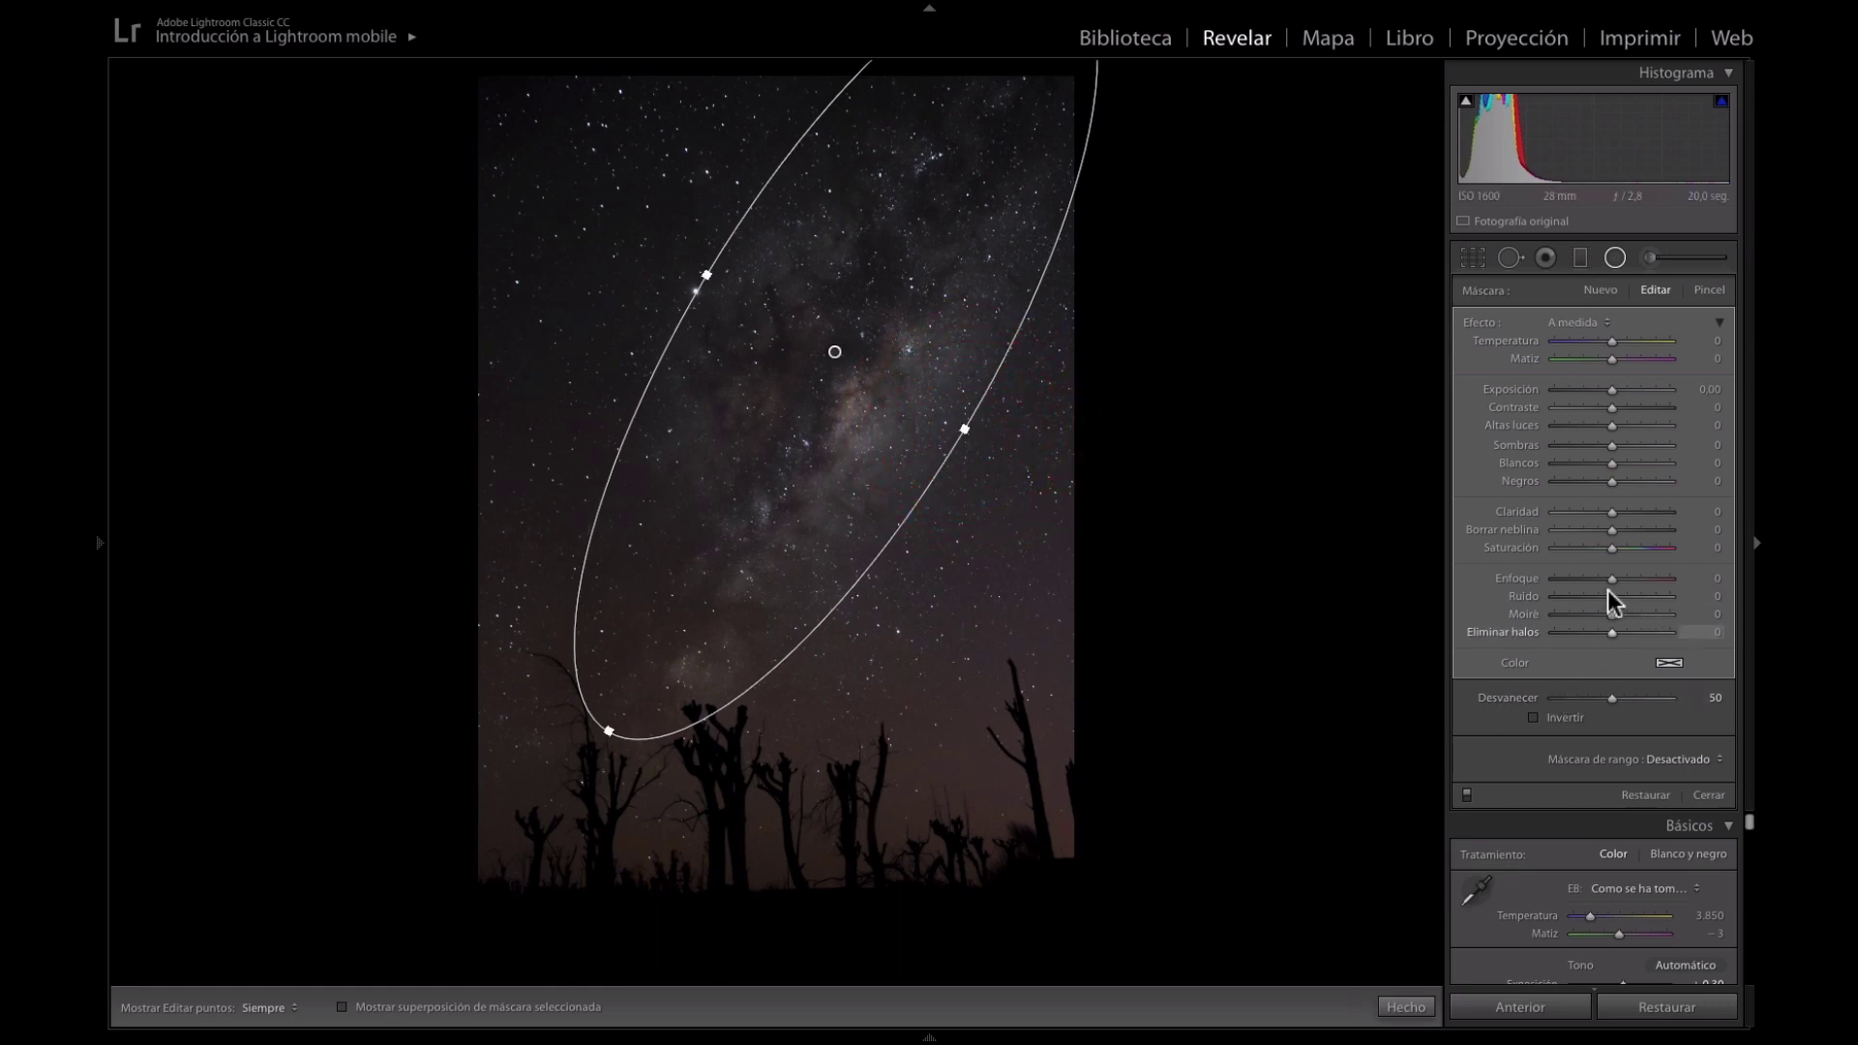
mouse_move(1611, 531)
mouse_down()
mouse_move(1705, 532)
mouse_move(1432, 528)
mouse_move(1759, 527)
mouse_up()
Flip the radial filter to affect inside the ellipse and lower its dehaze to 17.
key(apostrophe)
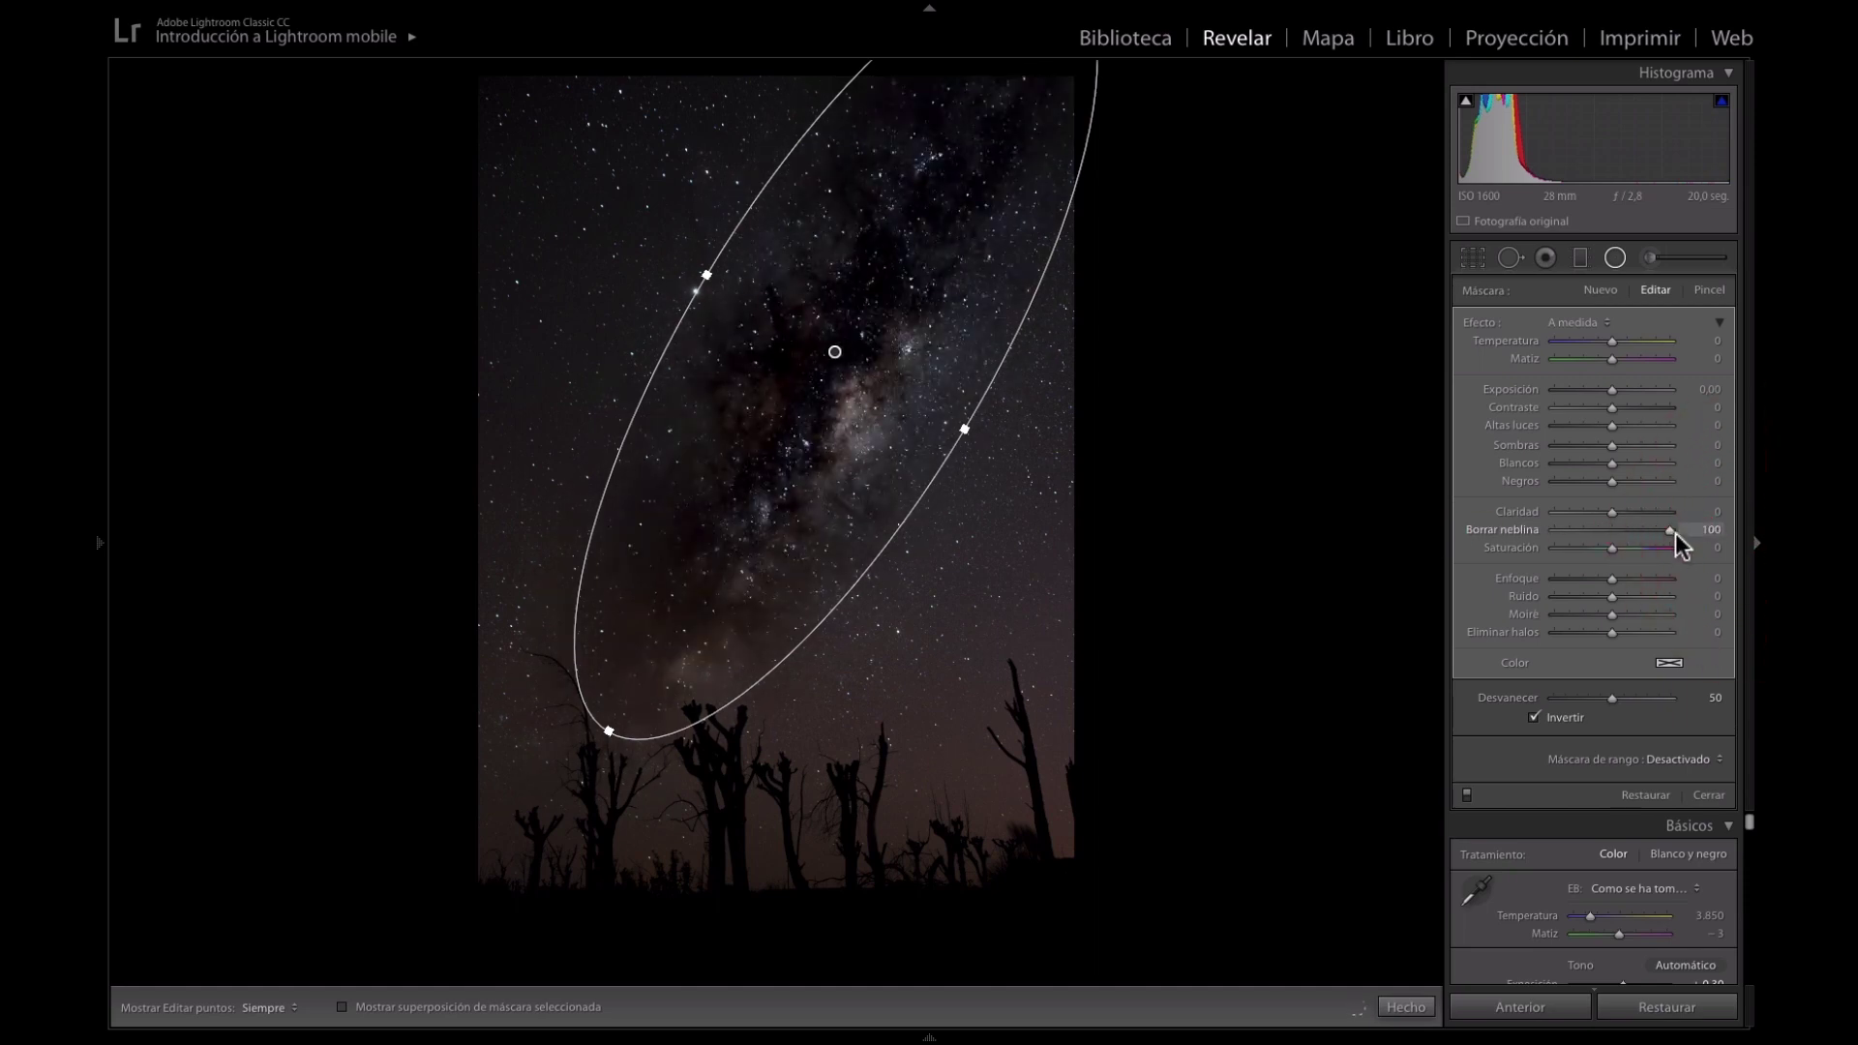
drag(1671, 531, 1632, 533)
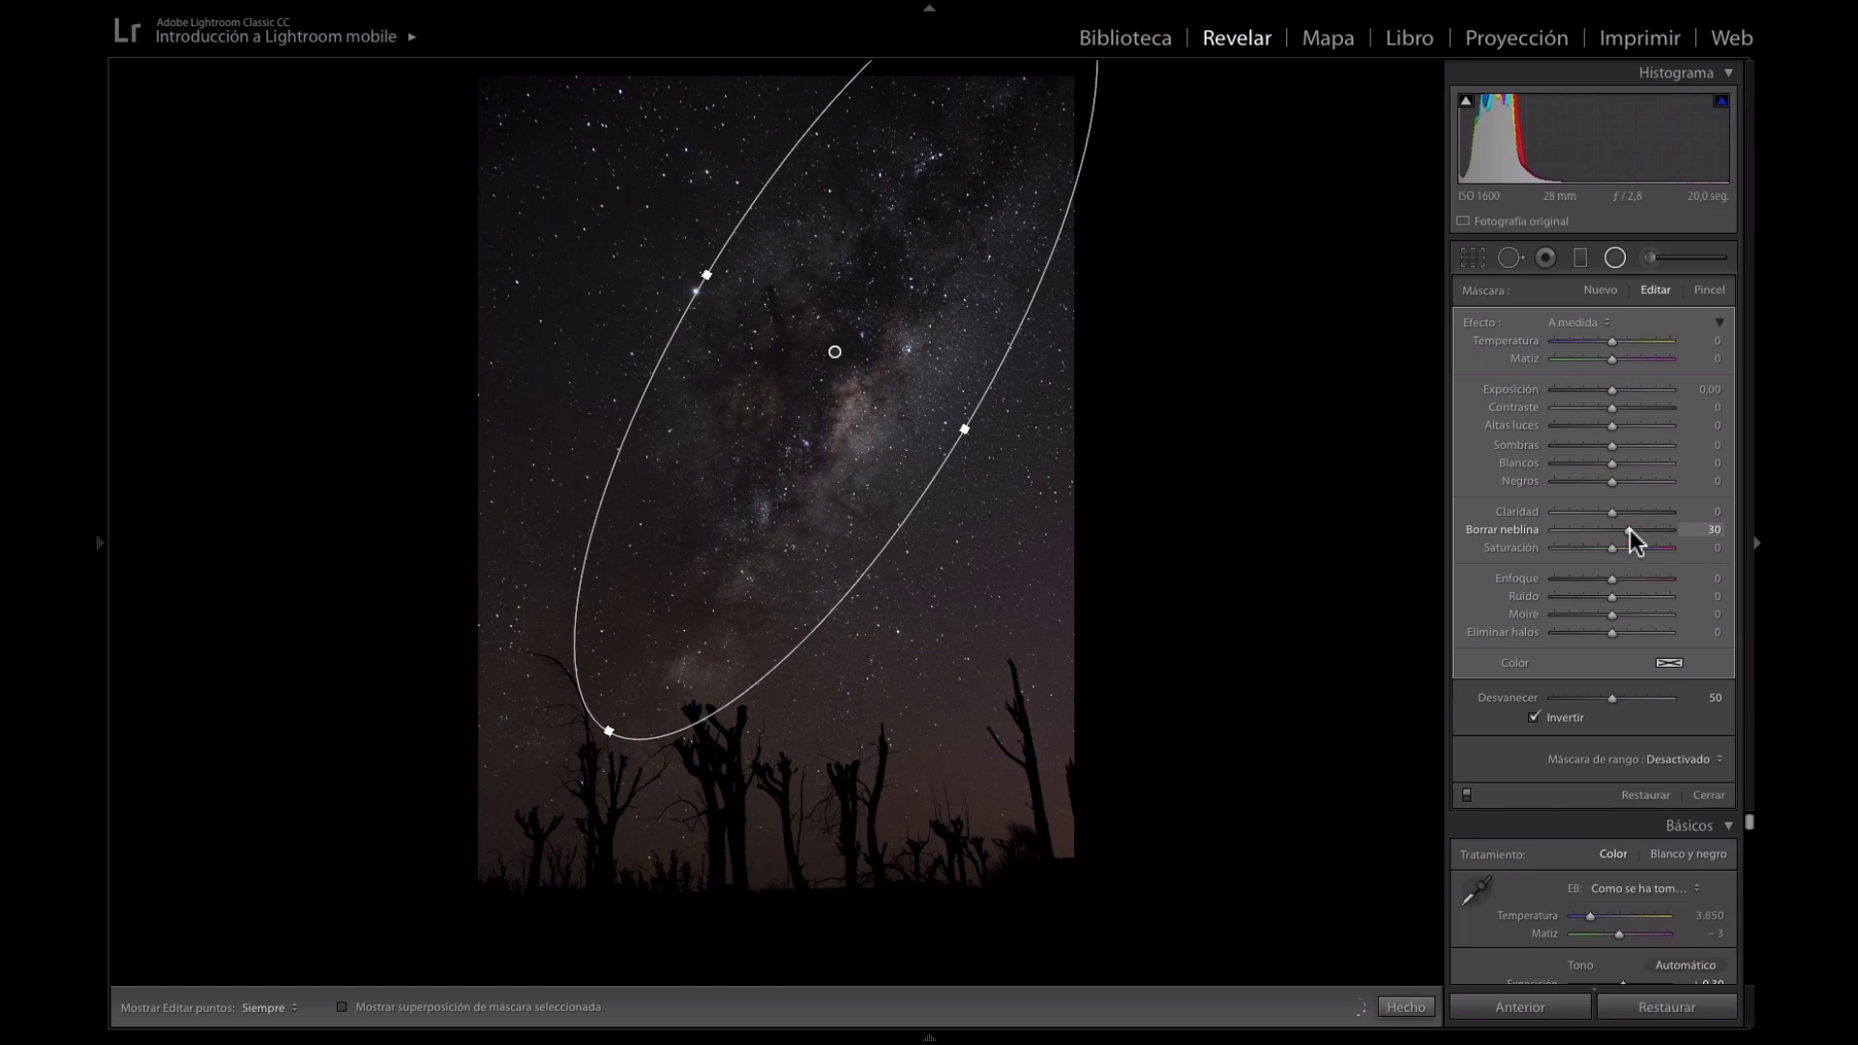
drag(1624, 531, 1622, 533)
drag(1622, 532, 1622, 531)
Give the radial filter clarity 16 and finish editing it.
drag(1612, 511, 1637, 513)
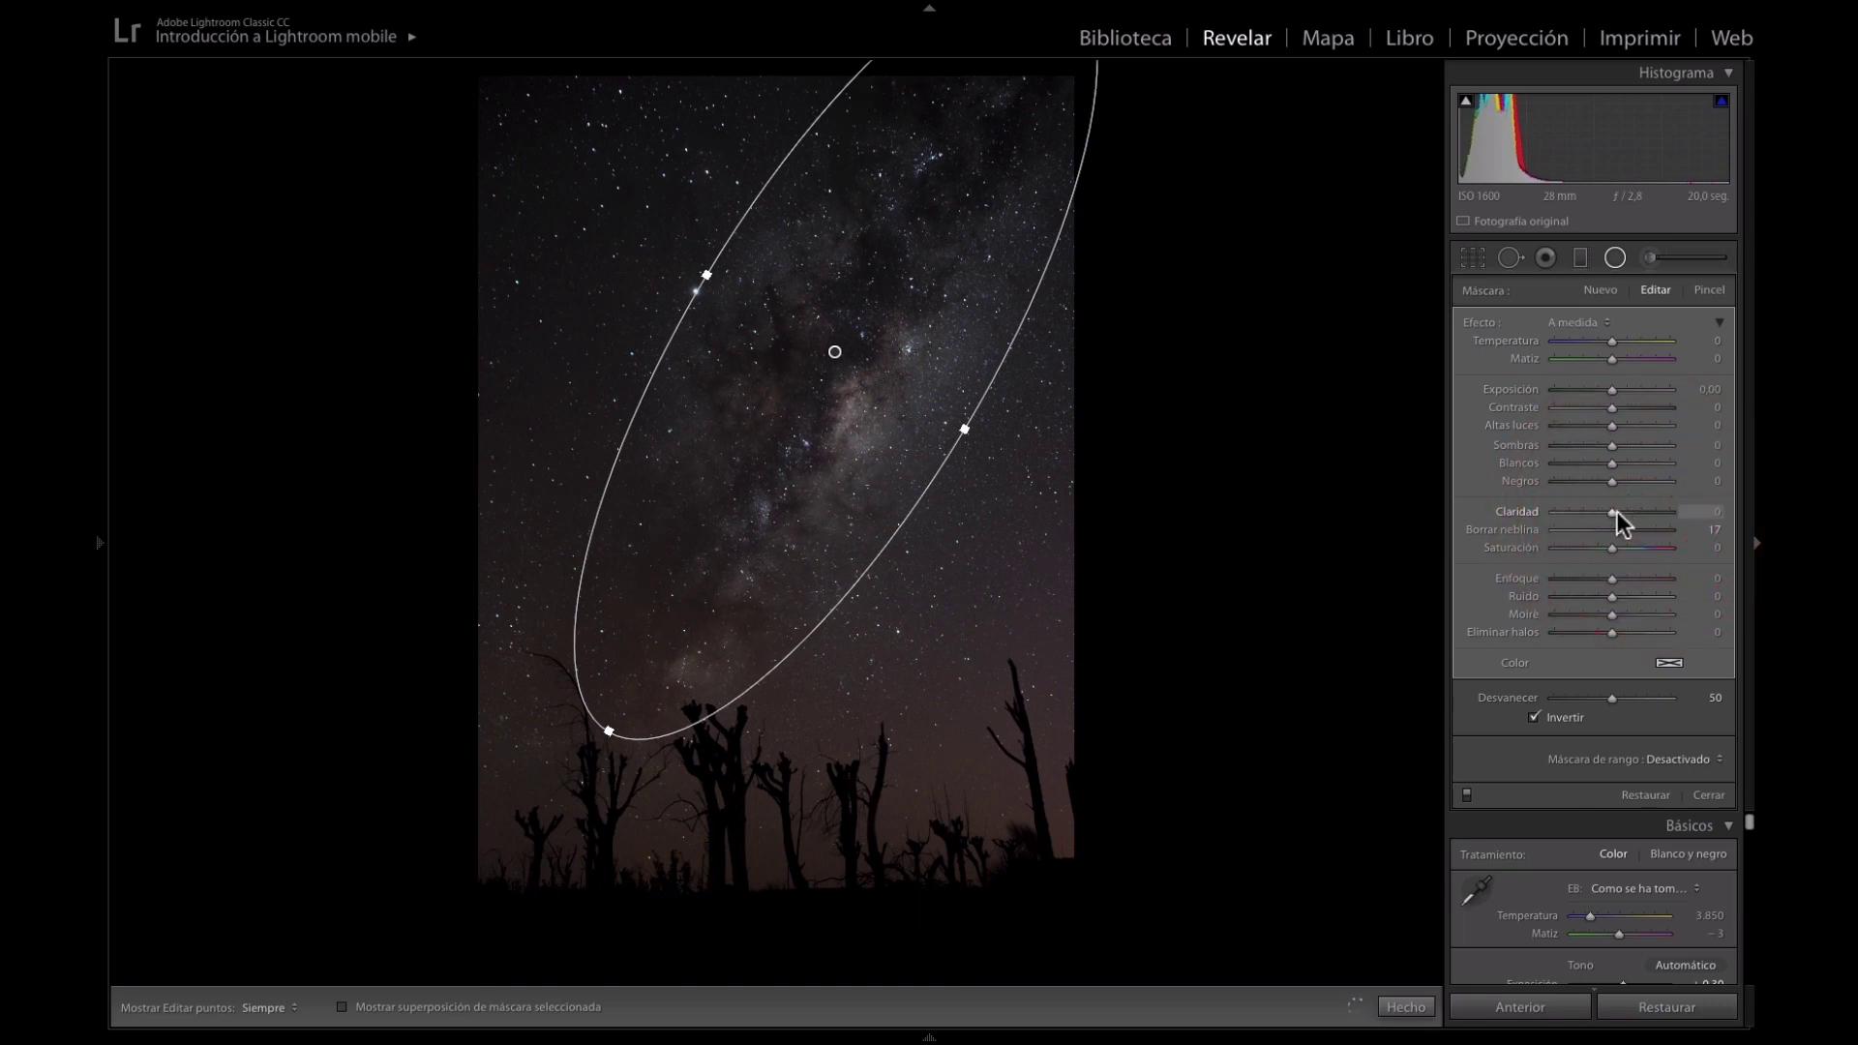
drag(1611, 512, 1632, 526)
click(1620, 515)
click(1408, 1008)
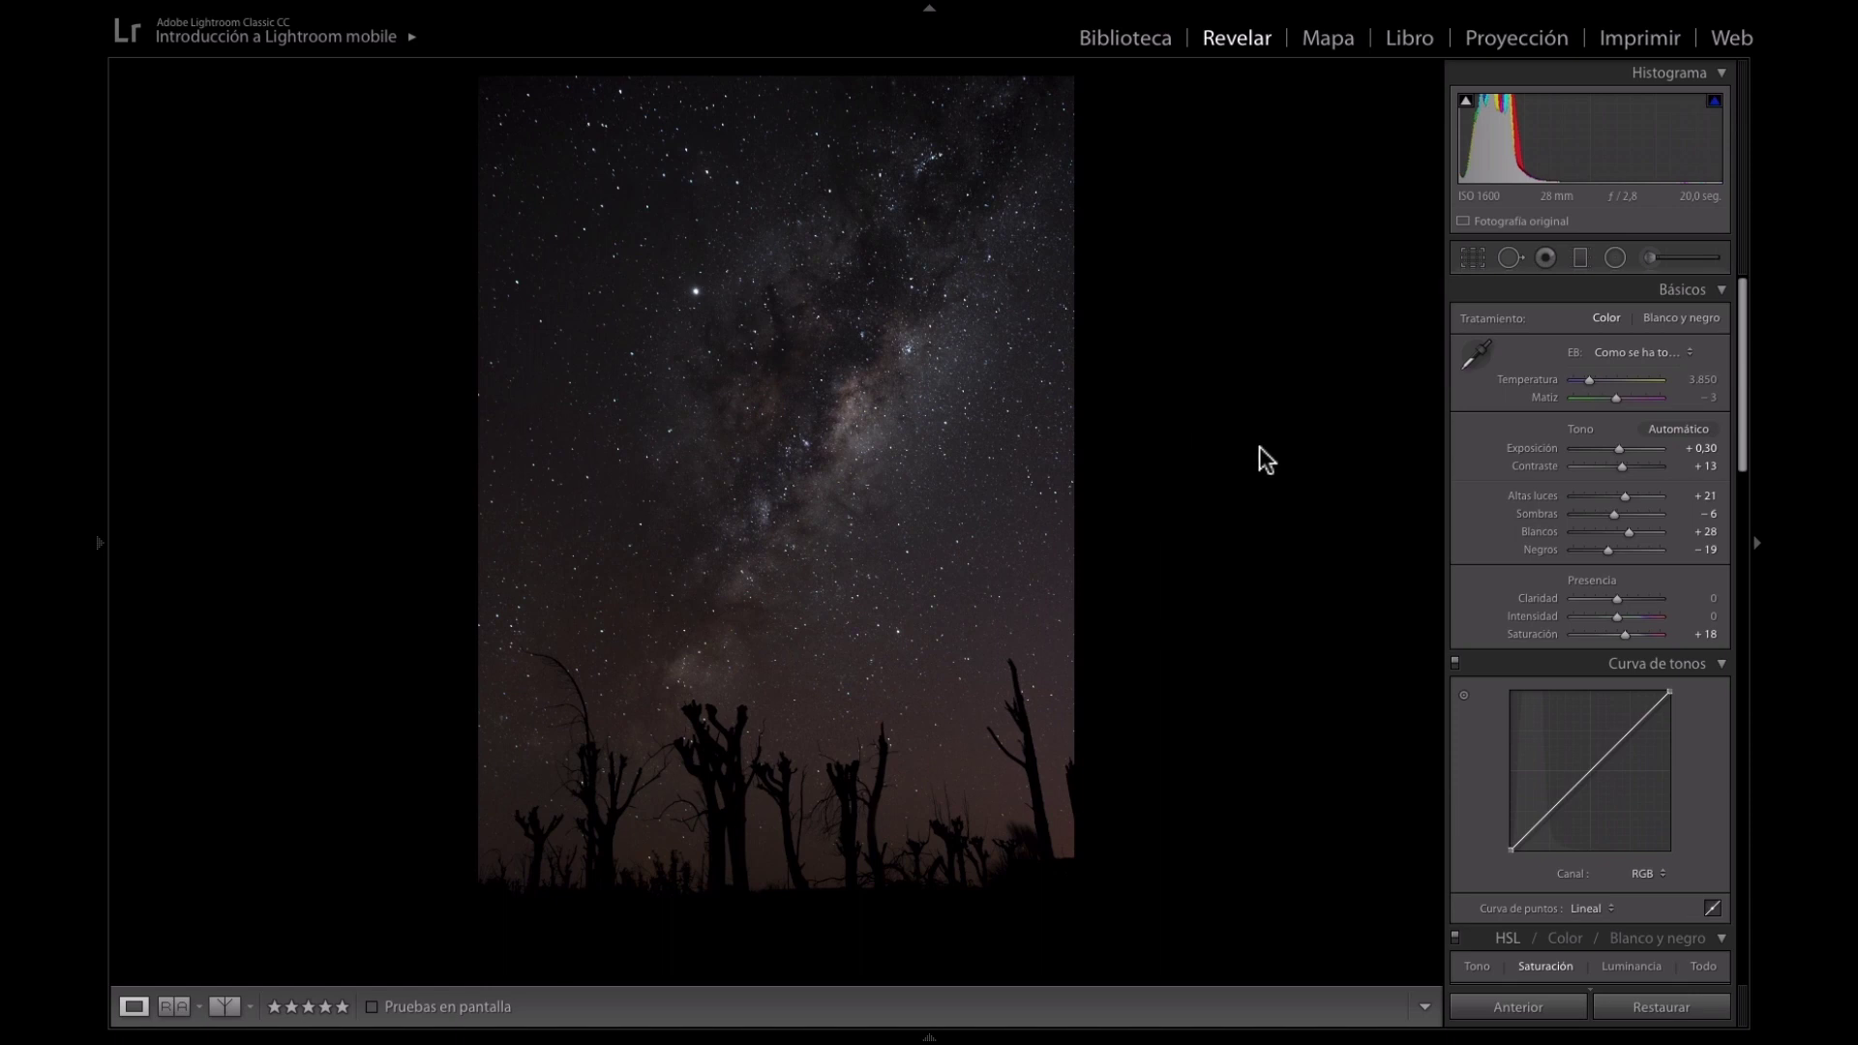
key(backslash)
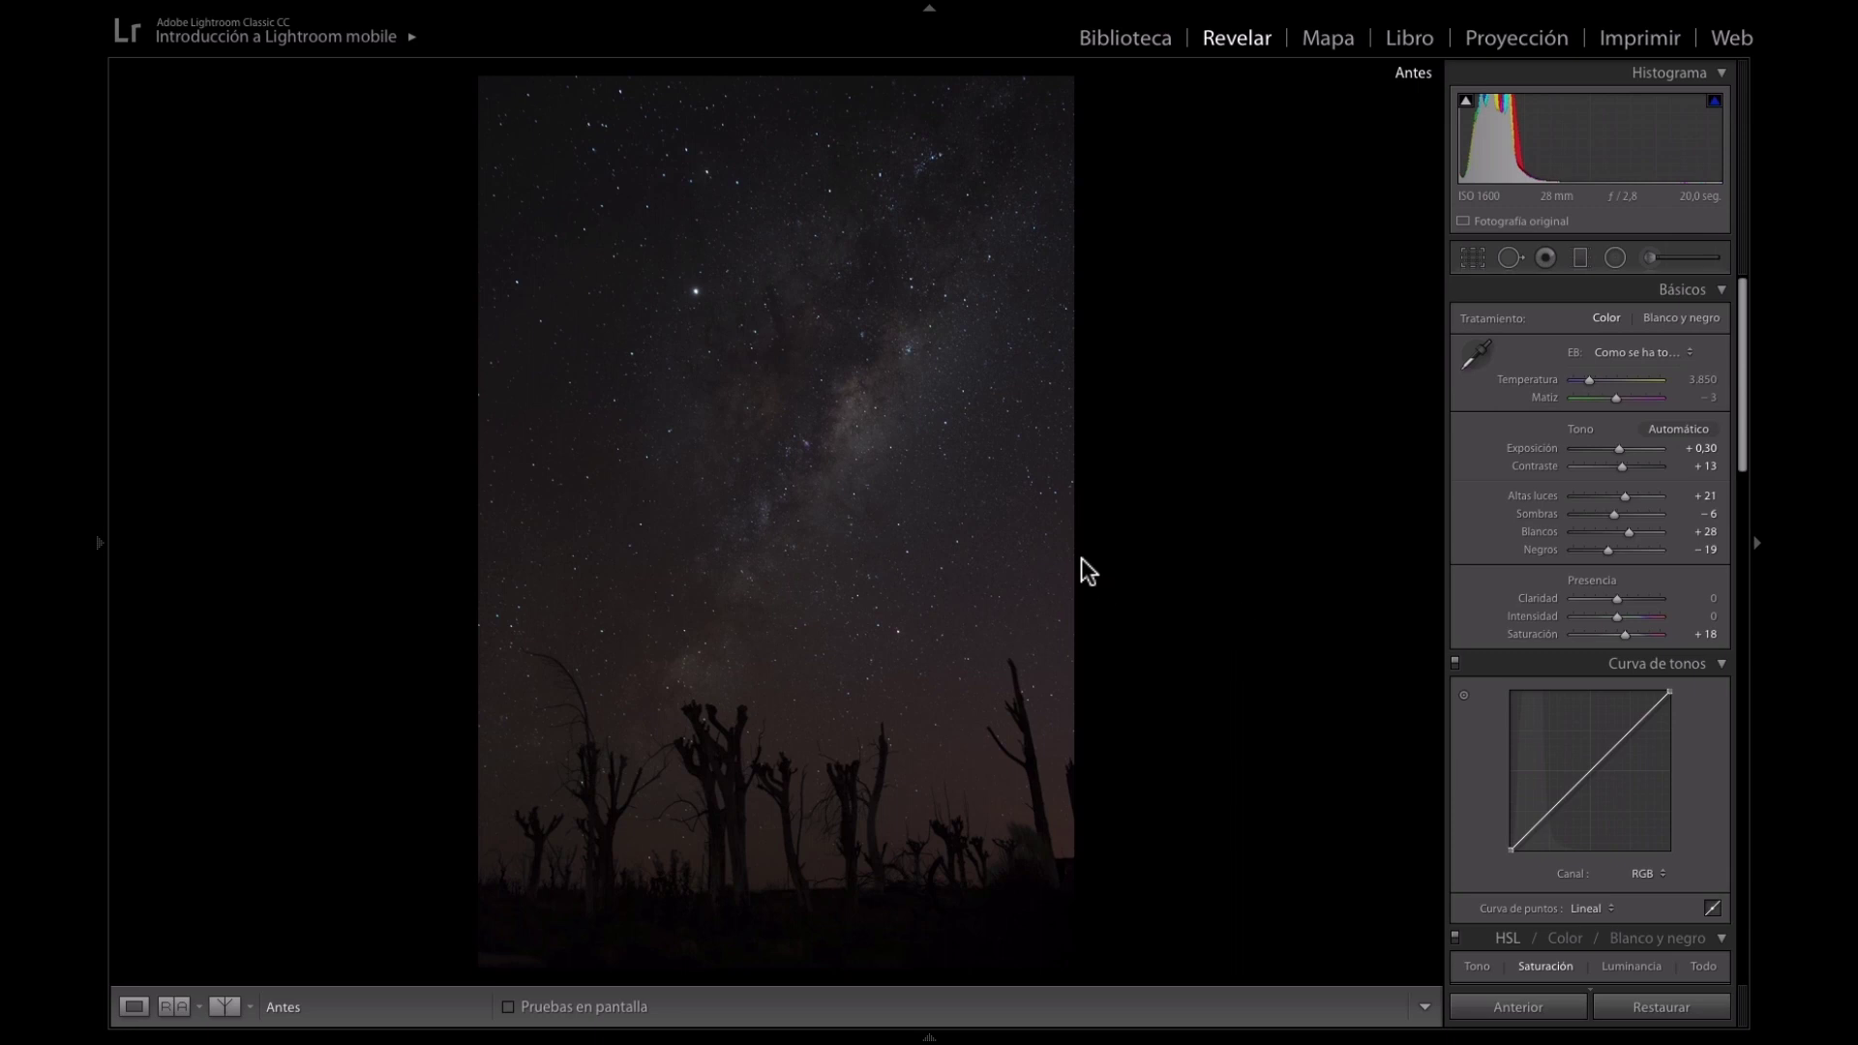
key(backslash)
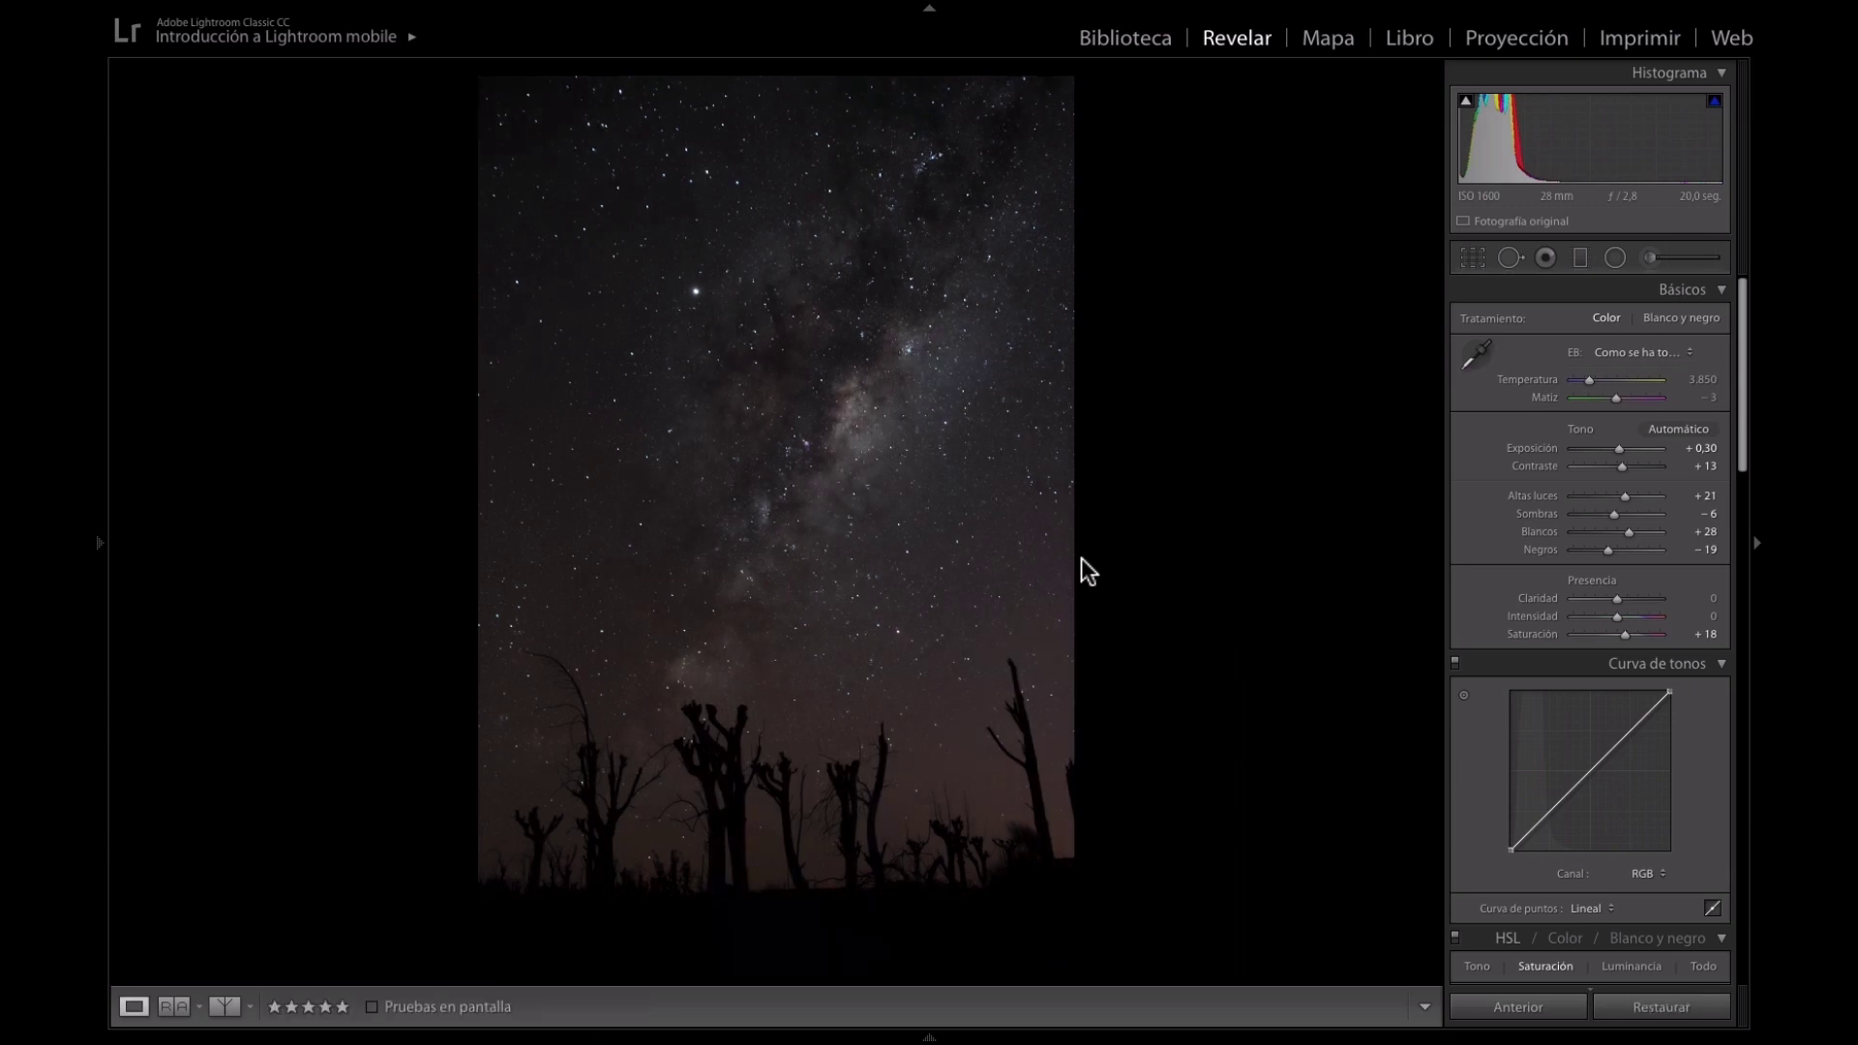